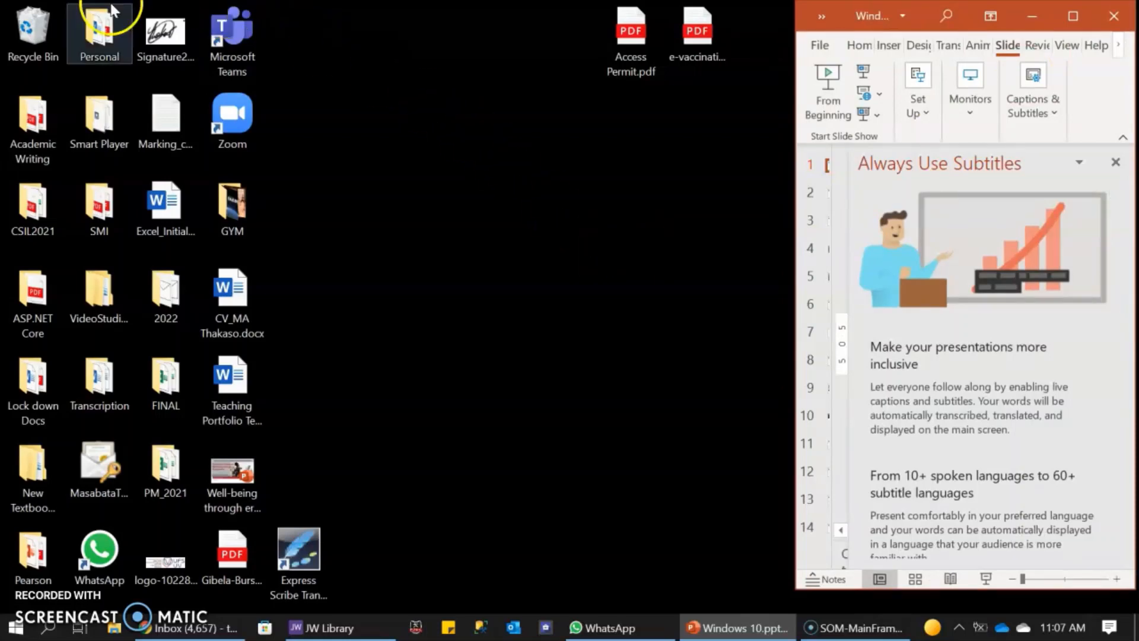
pyautogui.click(92, 324)
pyautogui.click(431, 328)
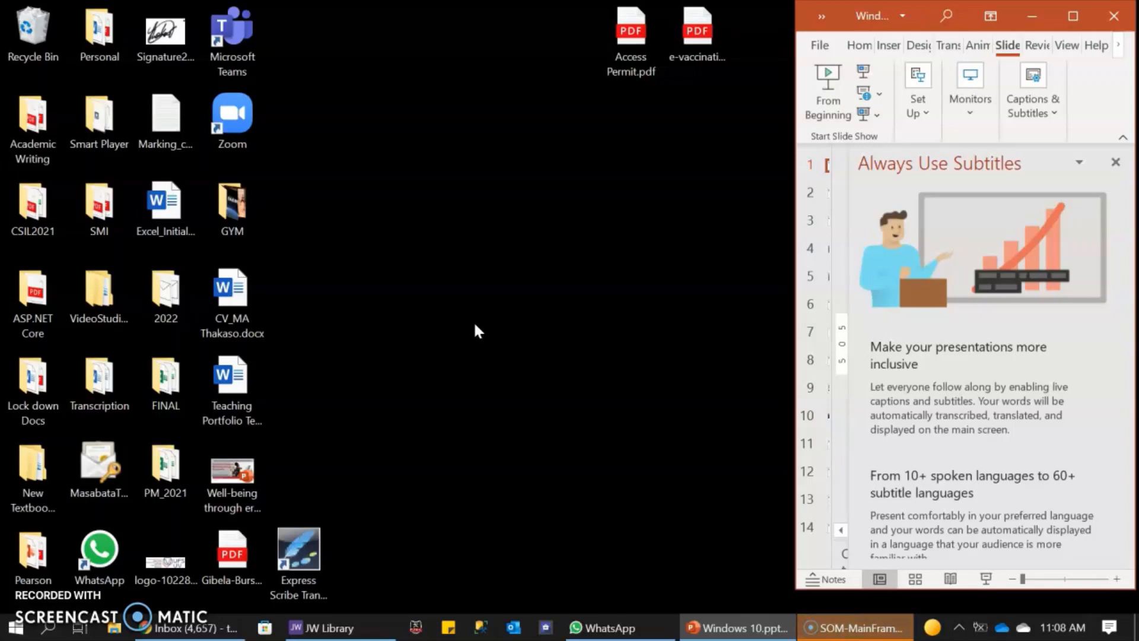
pyautogui.click(229, 98)
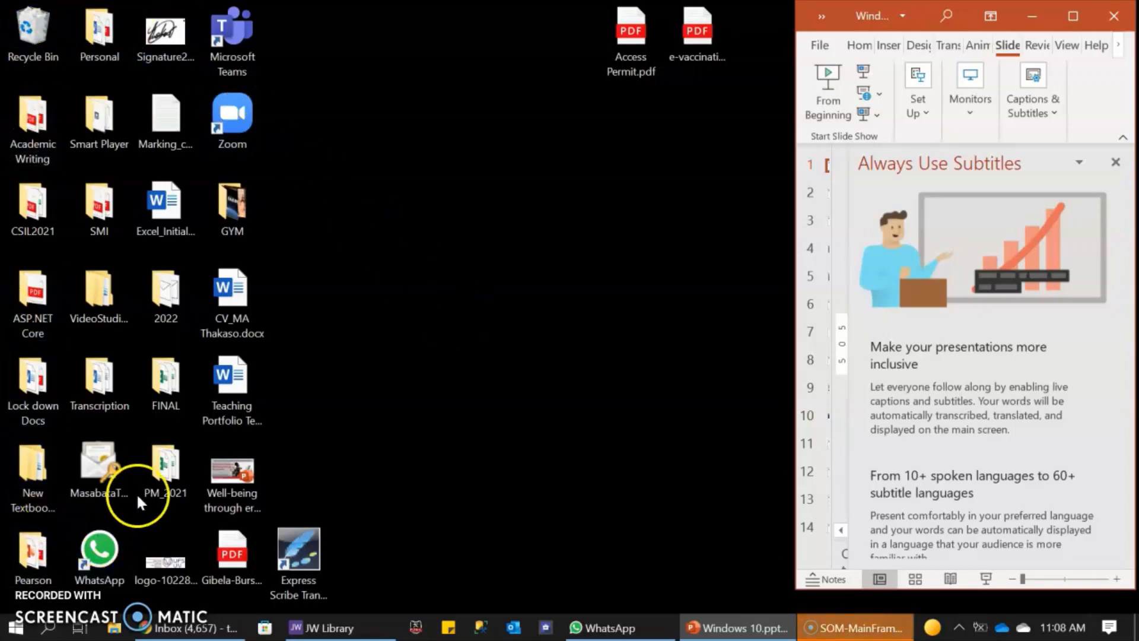
pyautogui.click(169, 314)
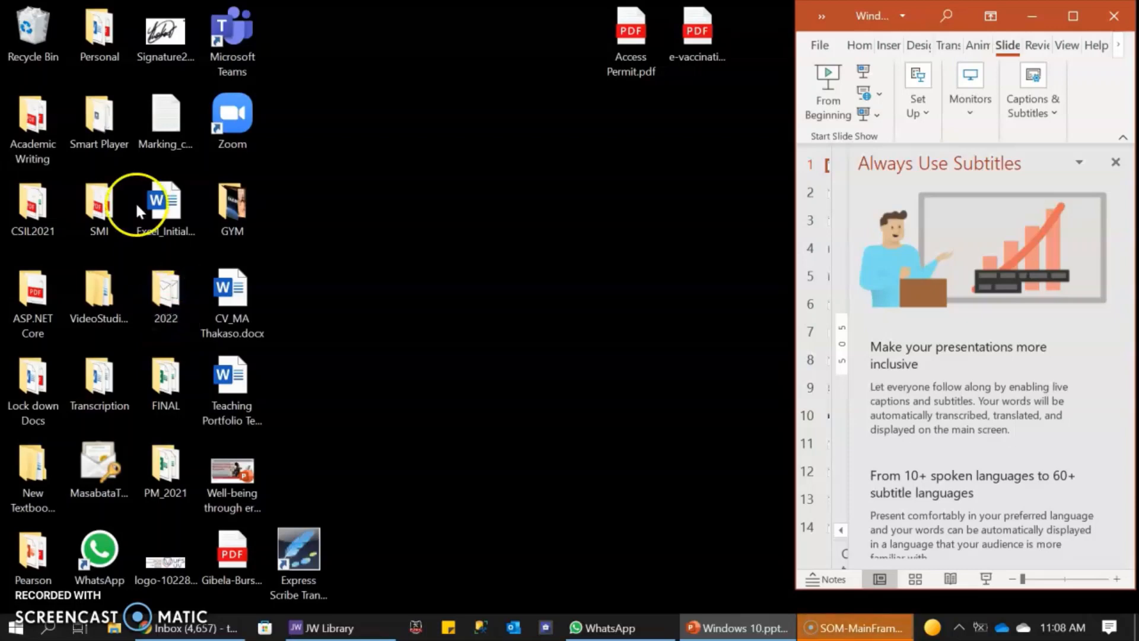
# - Display the commands available for the Recycle Bin and dismiss them without choosing one
pyautogui.click(42, 25)
pyautogui.rightClick(33, 29)
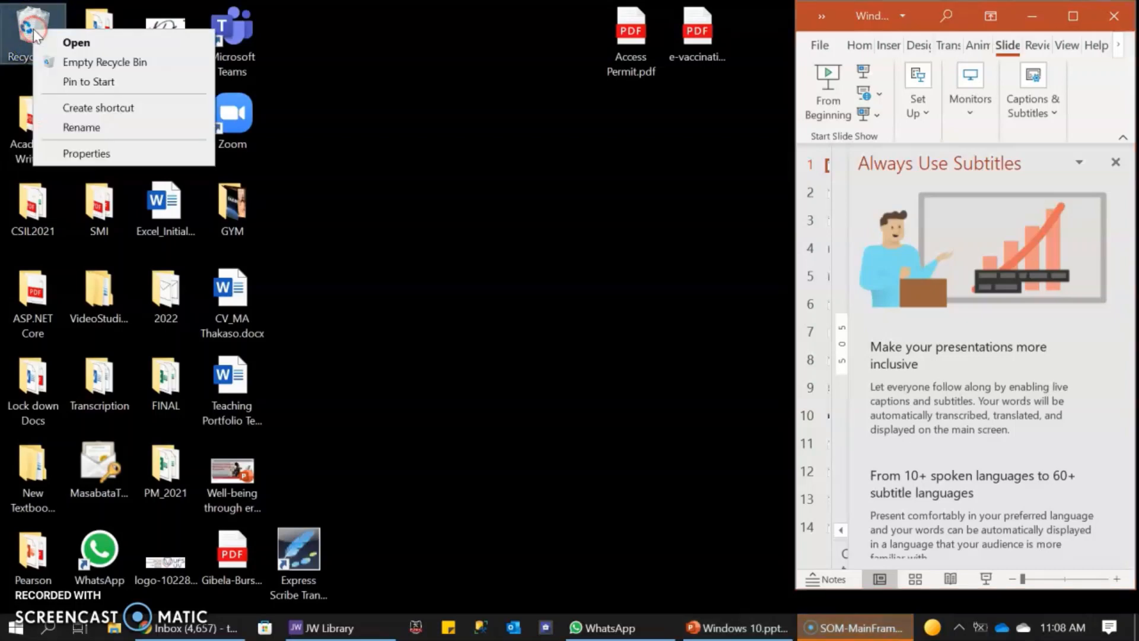
pyautogui.click(67, 62)
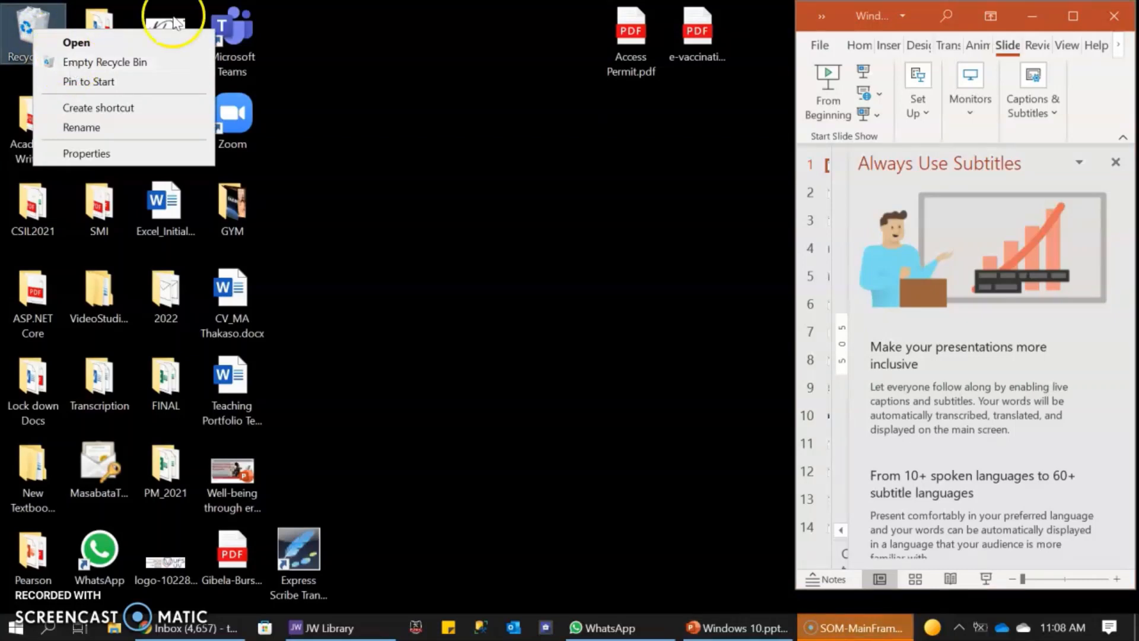
pyautogui.click(389, 143)
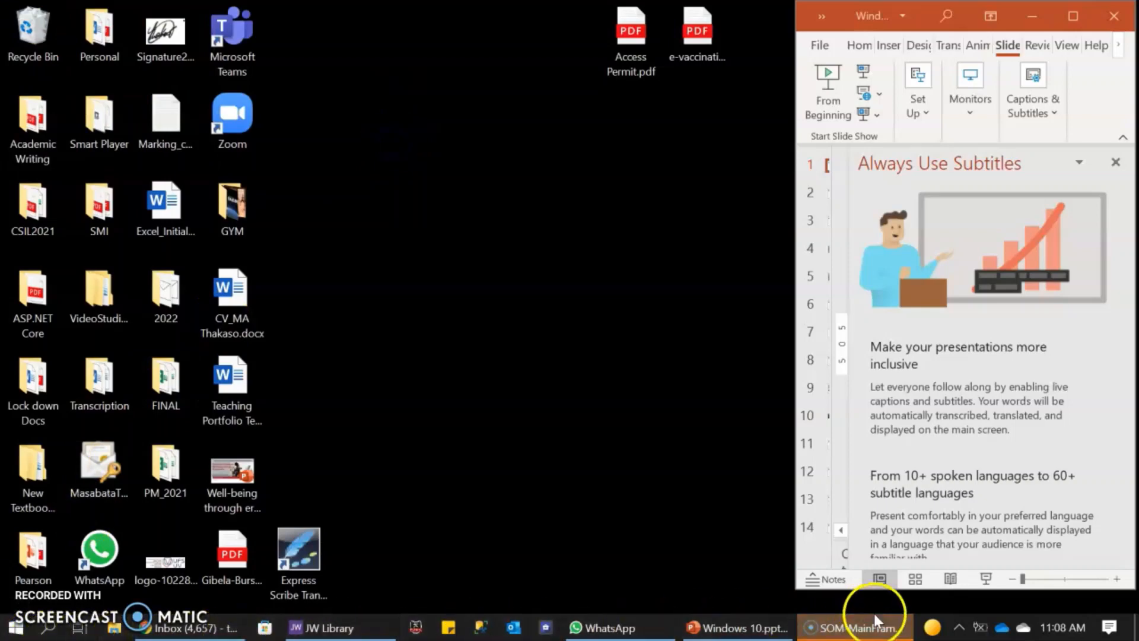
# - Search Windows for "3" and launch the Paint 3D app
pyautogui.click(18, 634)
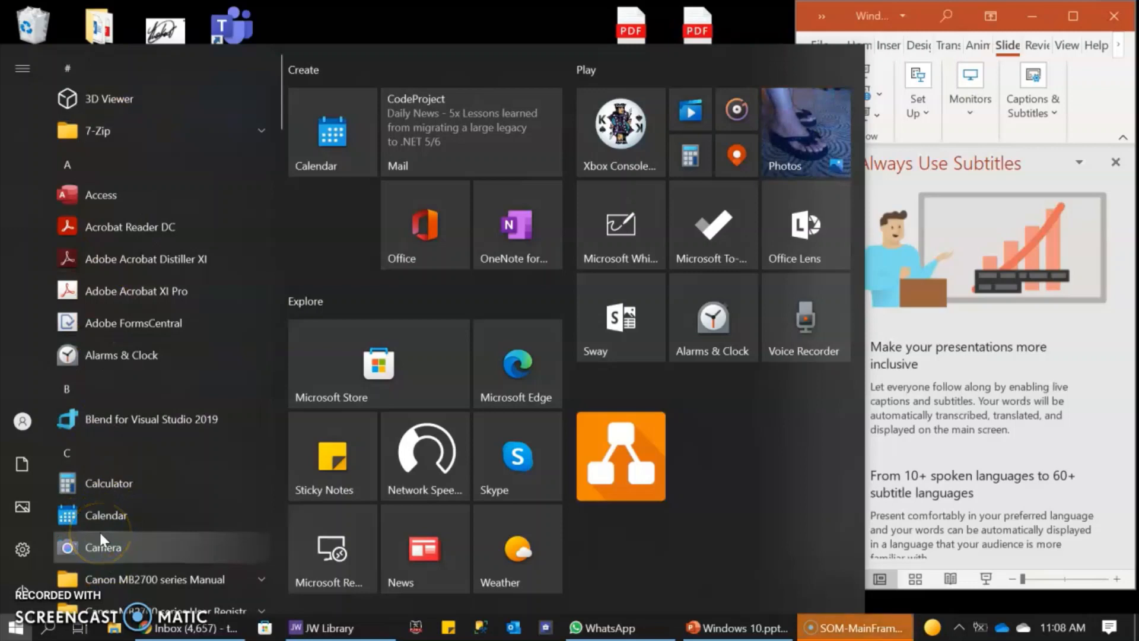
pyautogui.click(27, 623)
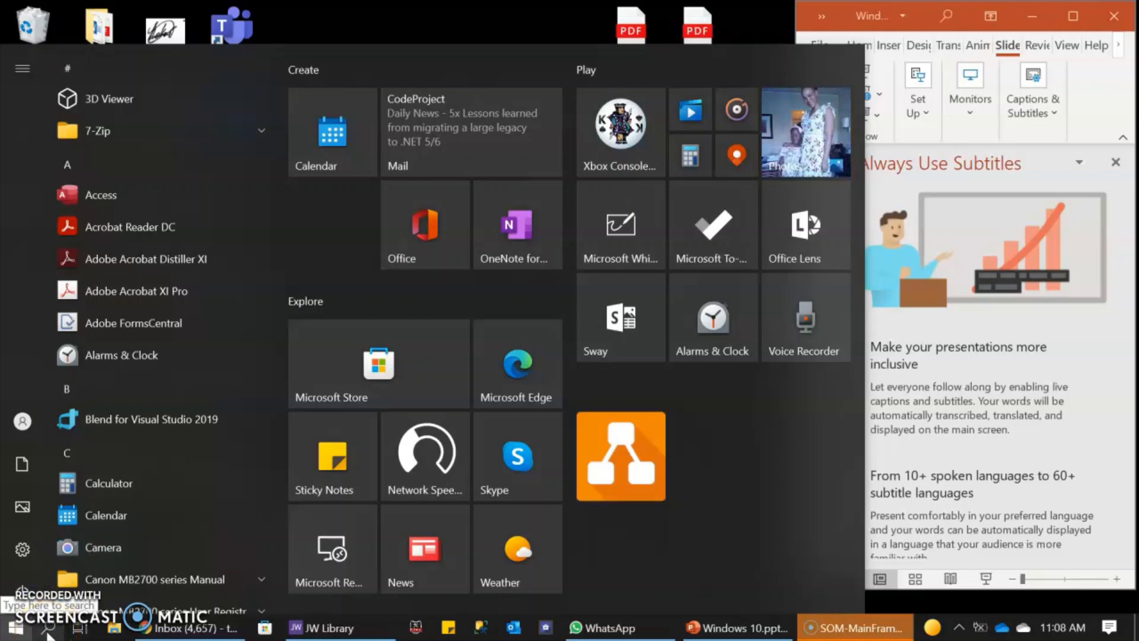
pyautogui.click(49, 630)
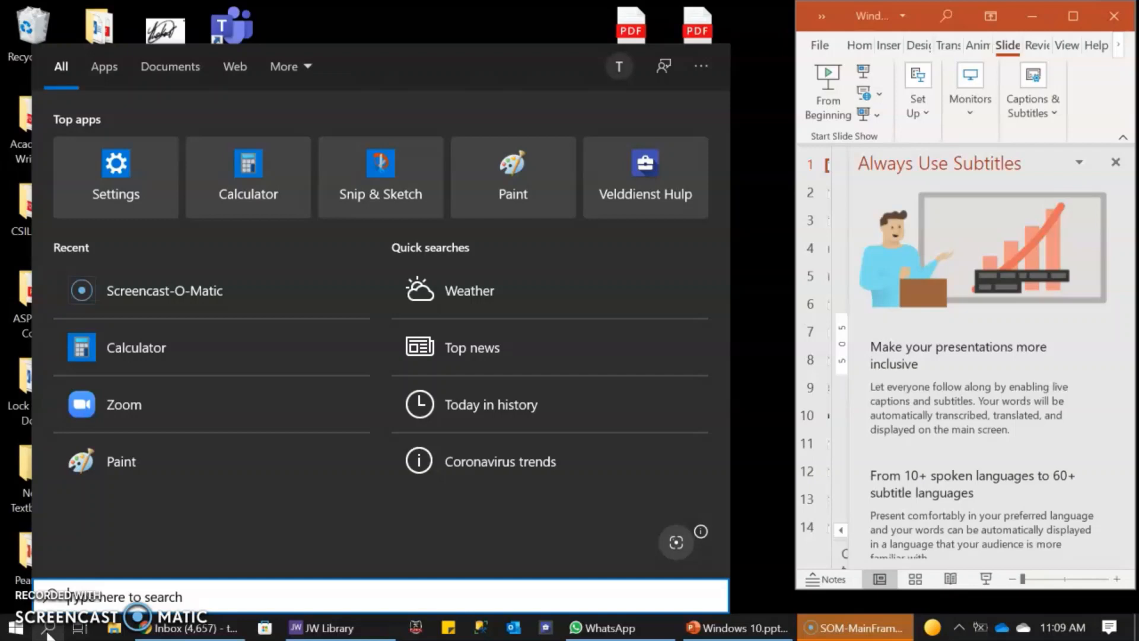
pyautogui.write('3')
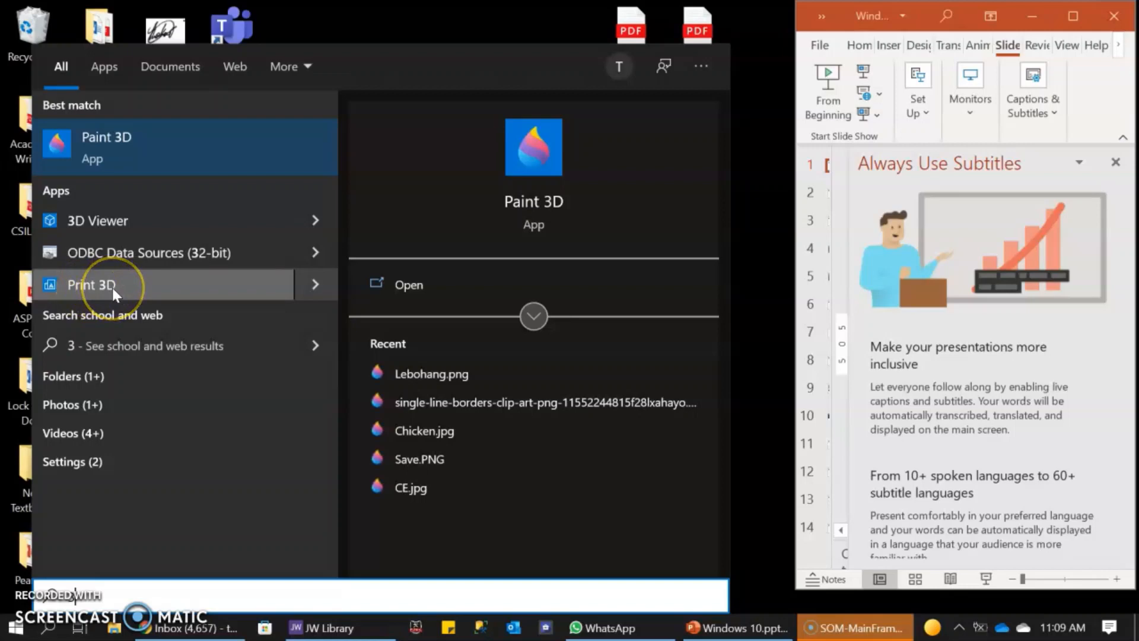
pyautogui.click(127, 160)
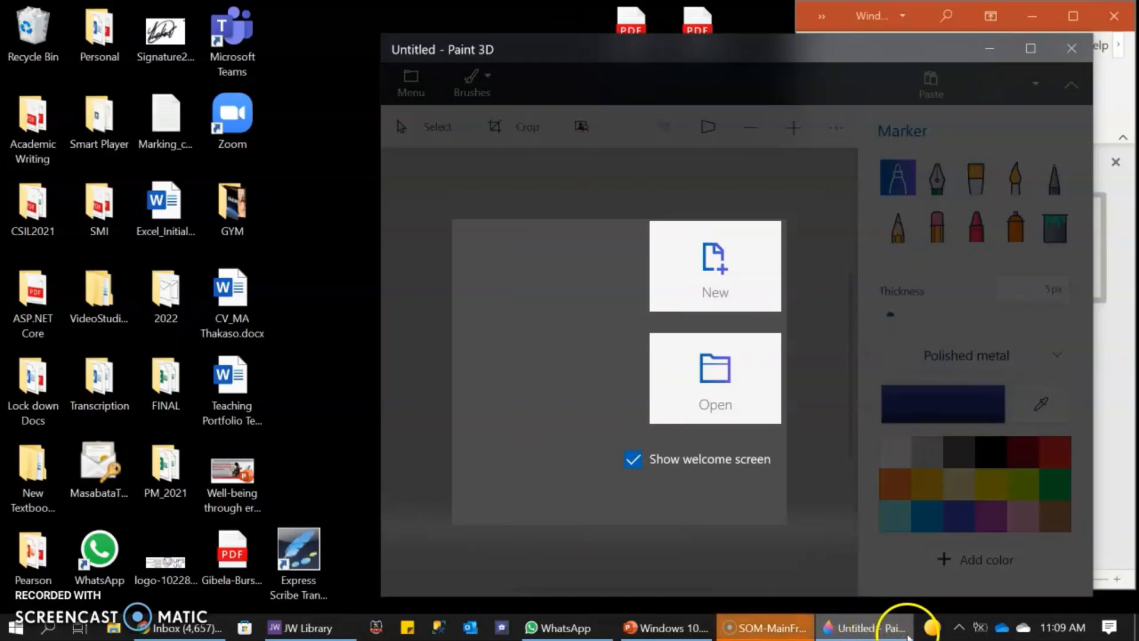
# - Minimise the Paint 3D window to reveal the desktop and bring it back into view
pyautogui.moveTo(905, 636)
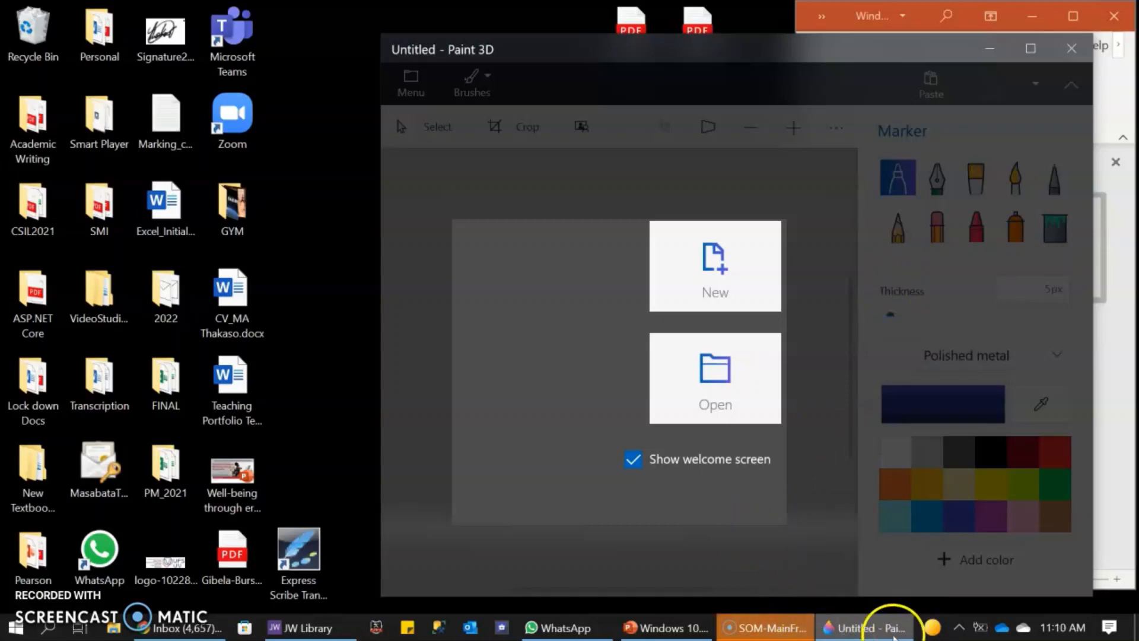
pyautogui.moveTo(861, 638)
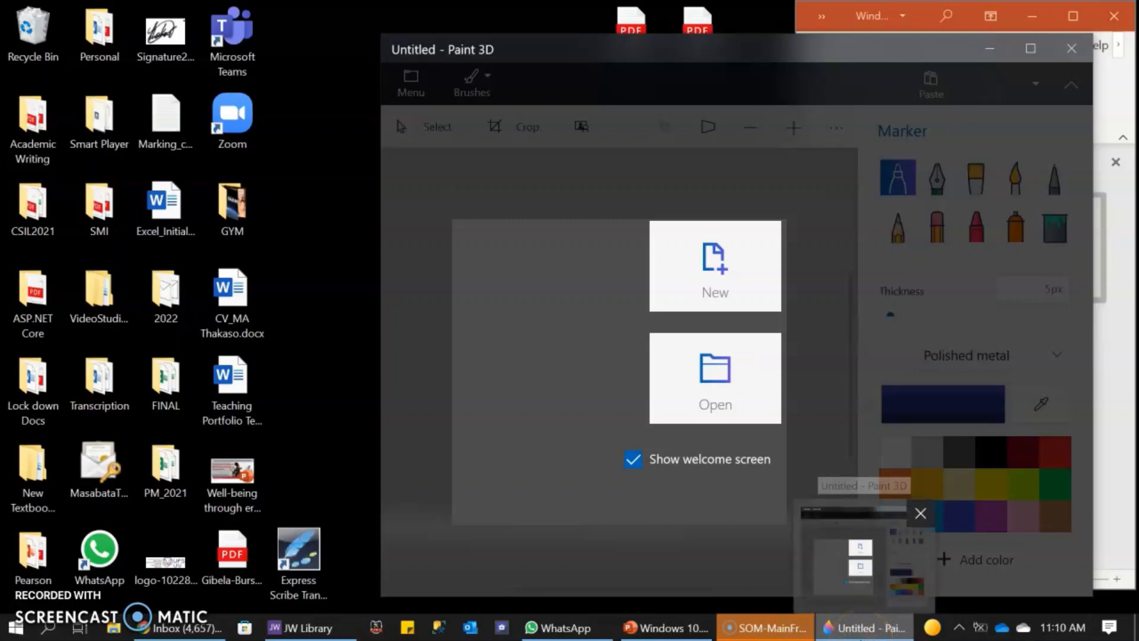
pyautogui.moveTo(676, 634)
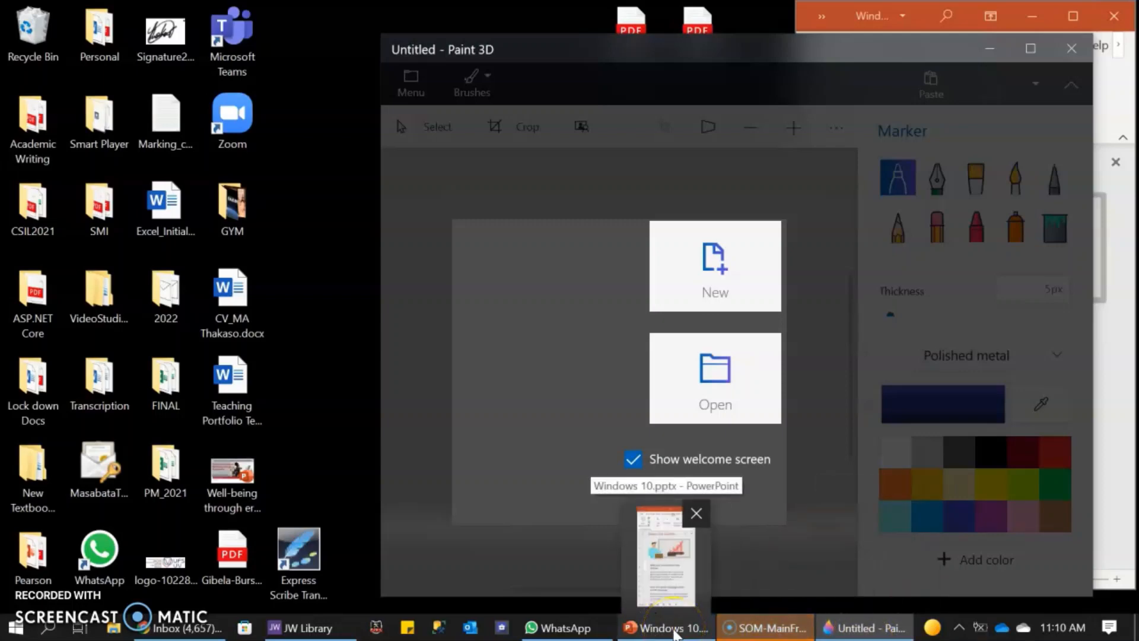
pyautogui.moveTo(557, 638)
pyautogui.moveTo(279, 638)
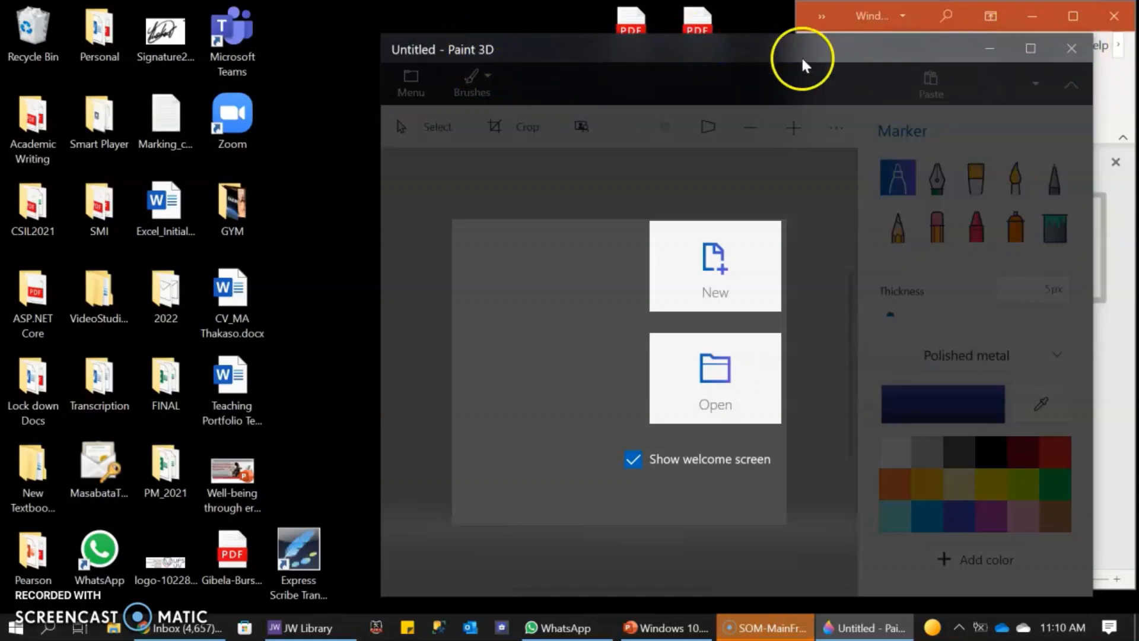
pyautogui.click(990, 59)
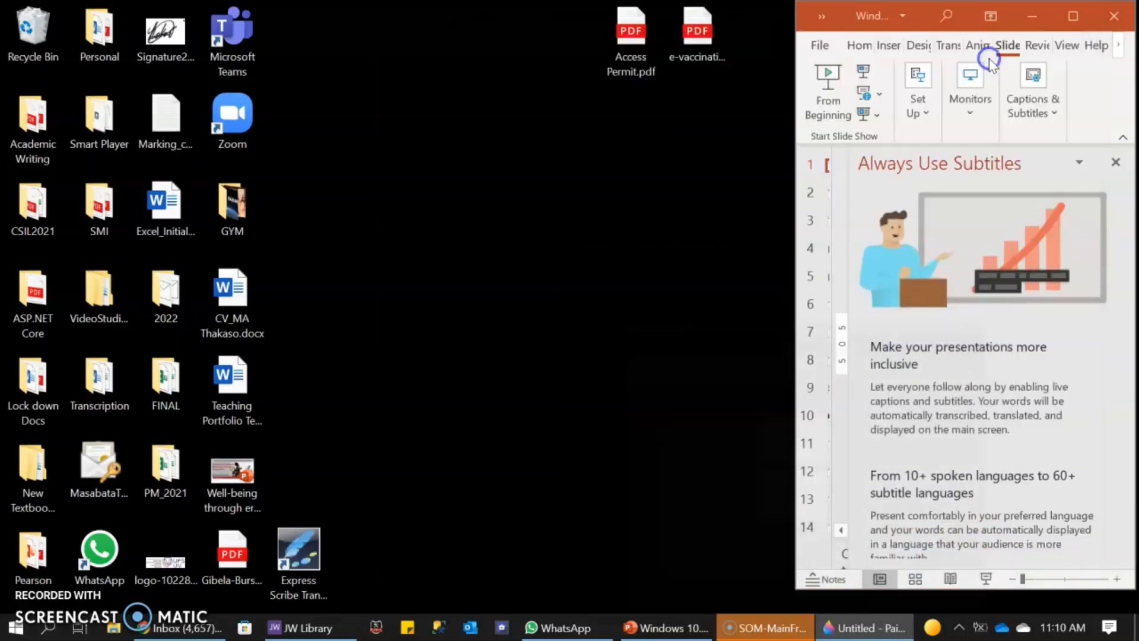
pyautogui.click(837, 607)
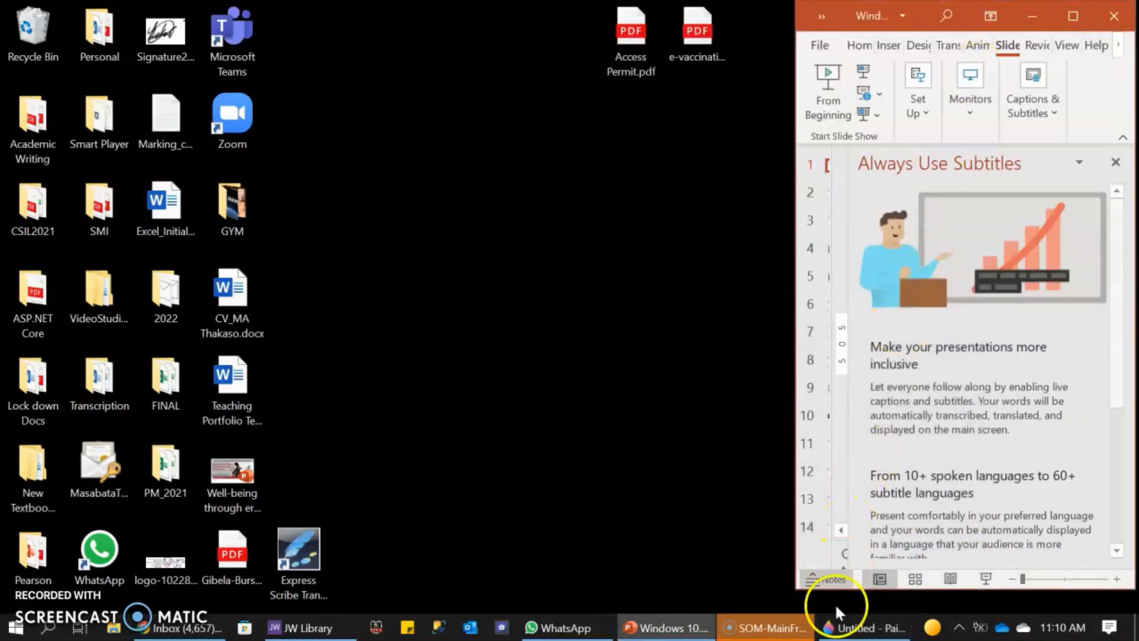
pyautogui.click(850, 636)
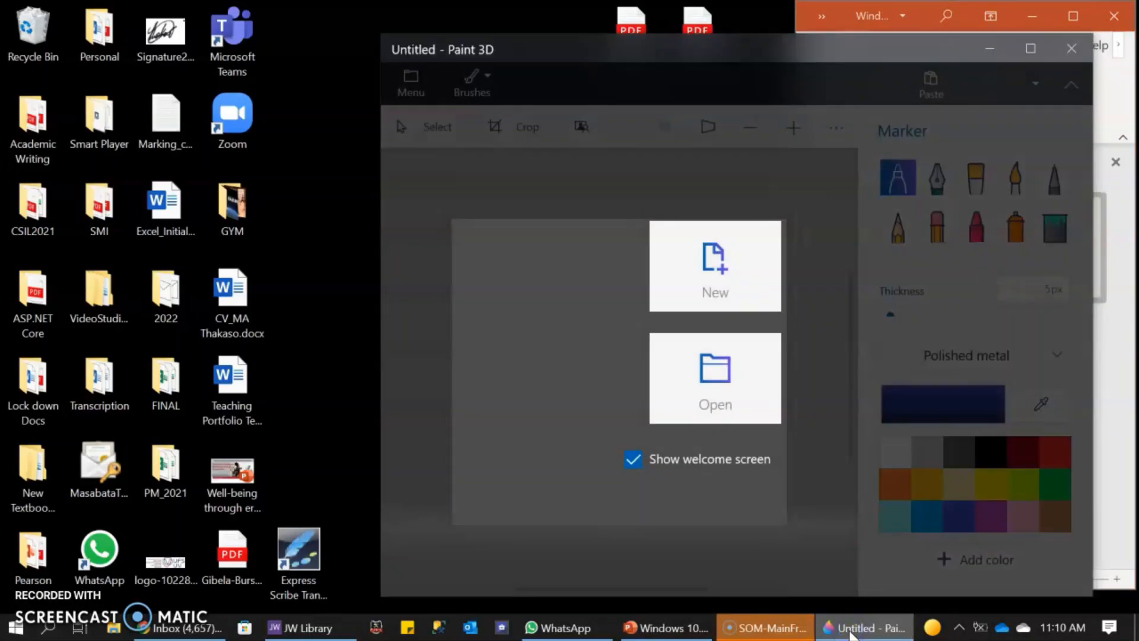
# - Maximise the Paint 3D window and restore it to its smaller size before closing the app
pyautogui.click(1032, 50)
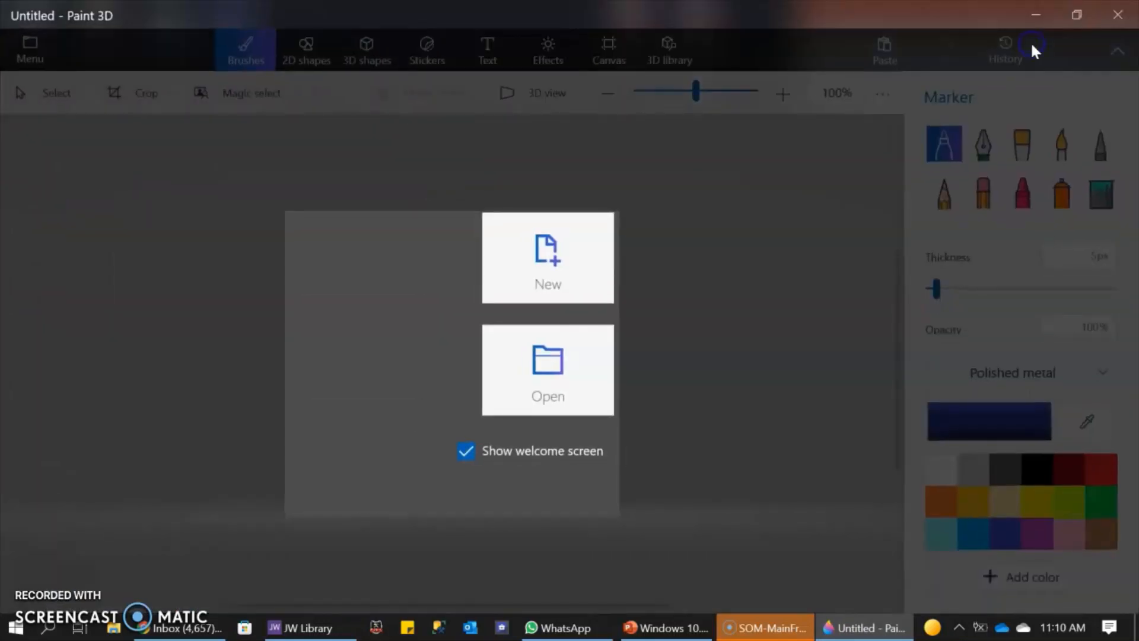
pyautogui.click(1068, 18)
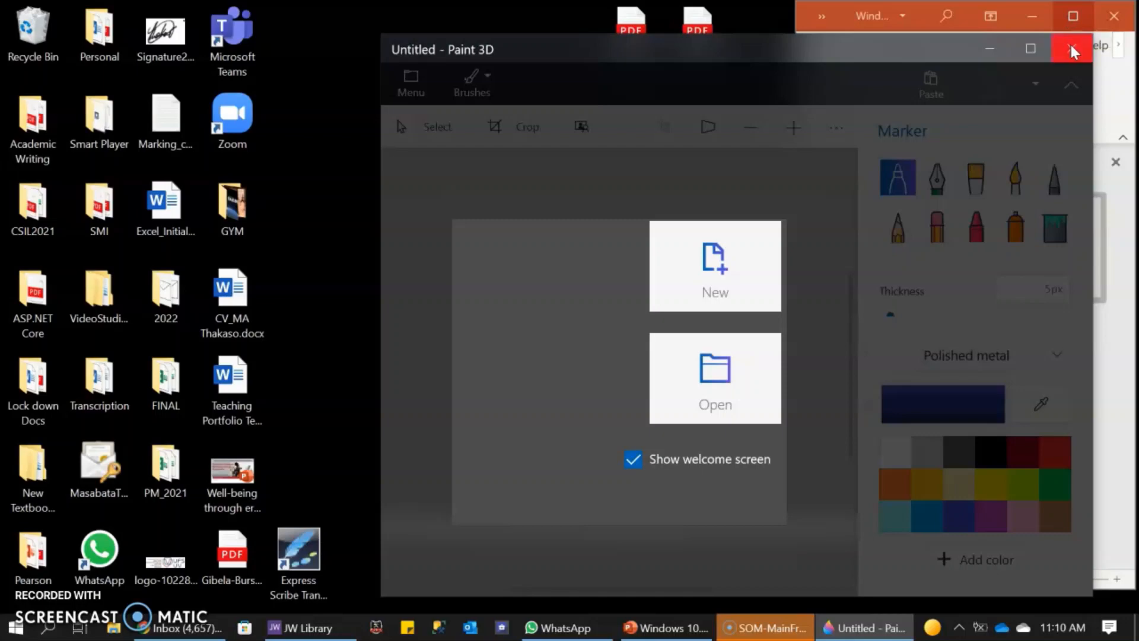
pyautogui.click(1072, 46)
pyautogui.click(1072, 49)
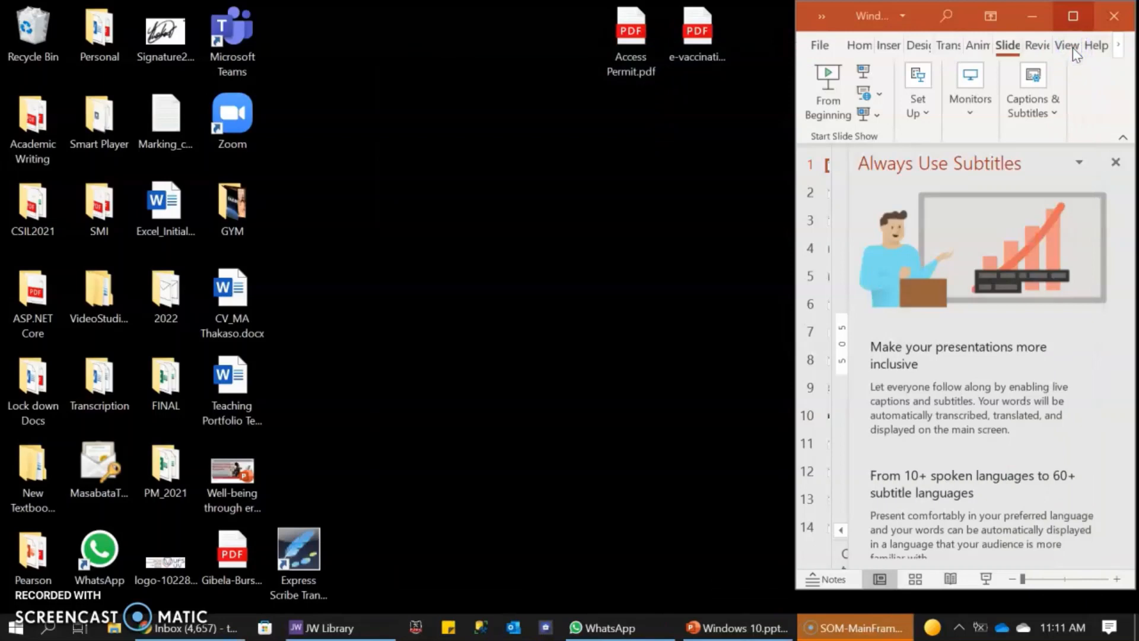
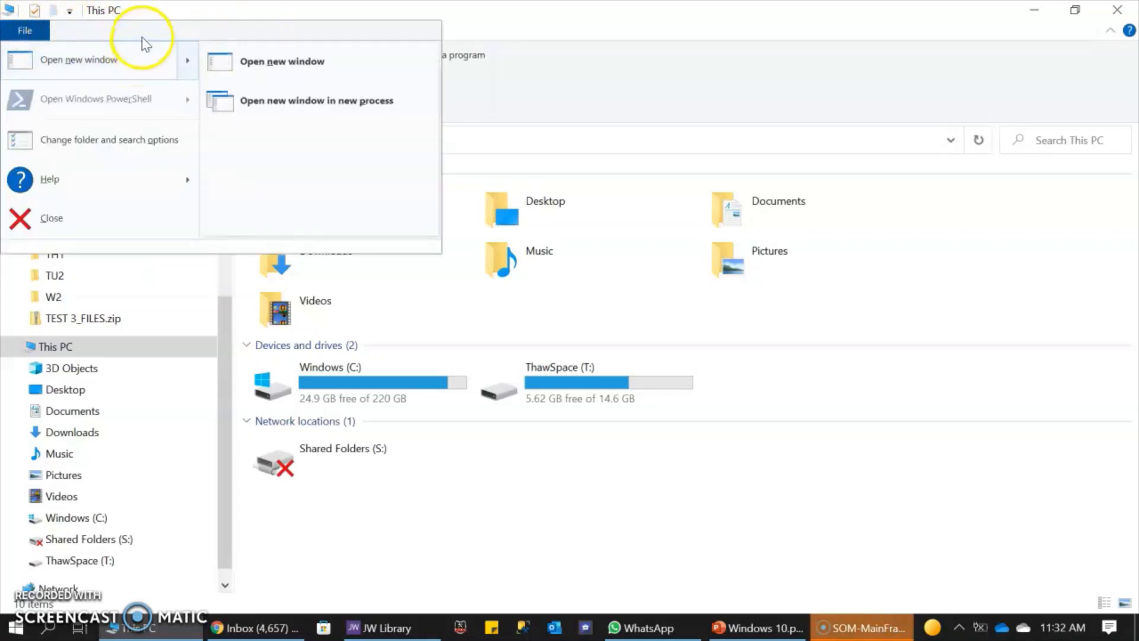
# - Show File Explorer's View commands for This PC, and collapse and re-expand the ribbon
pyautogui.click(607, 97)
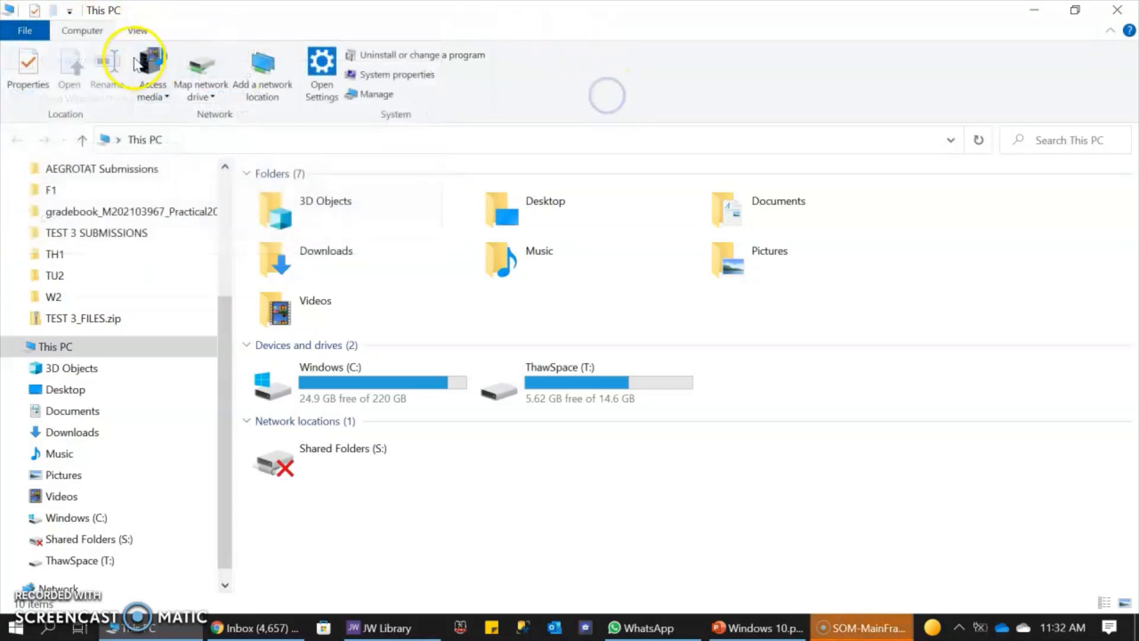
pyautogui.click(136, 30)
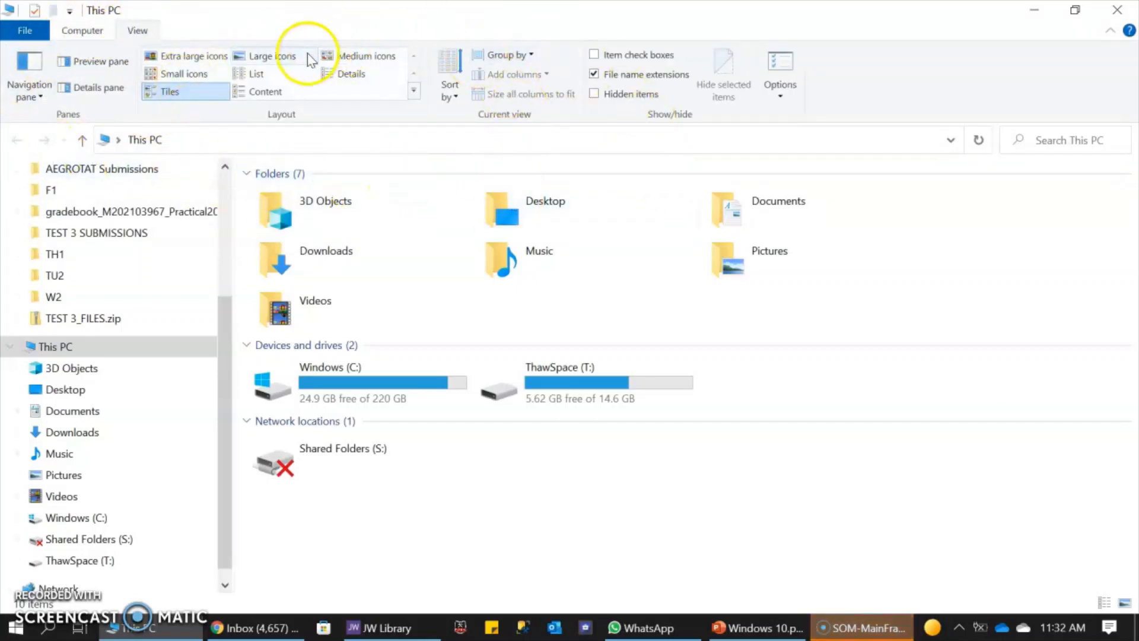
pyautogui.click(1111, 33)
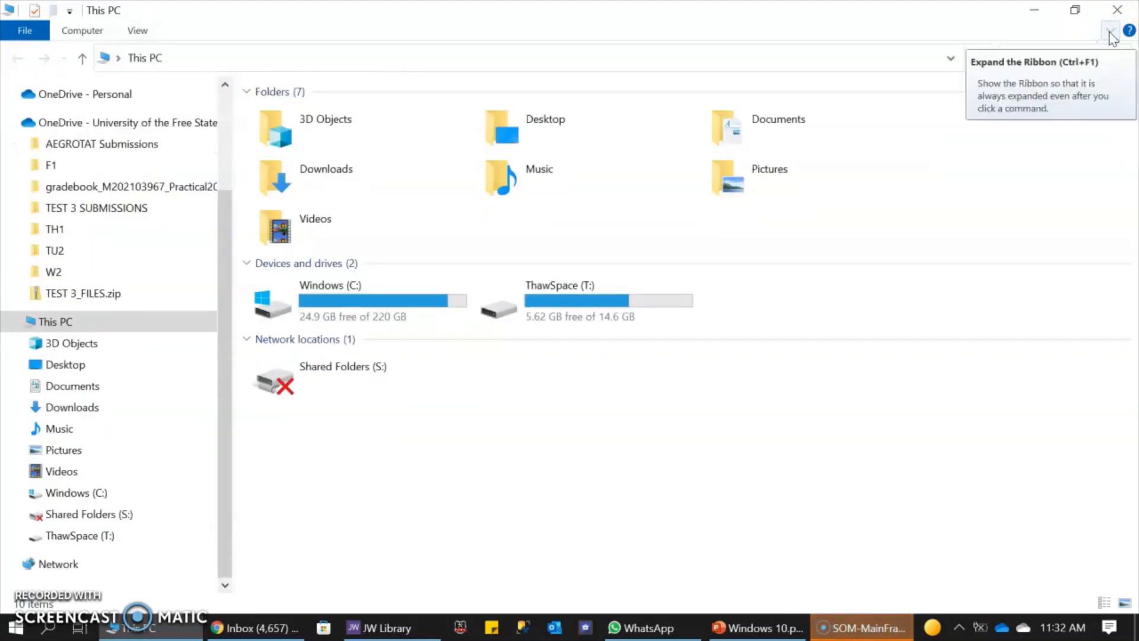
pyautogui.click(1111, 34)
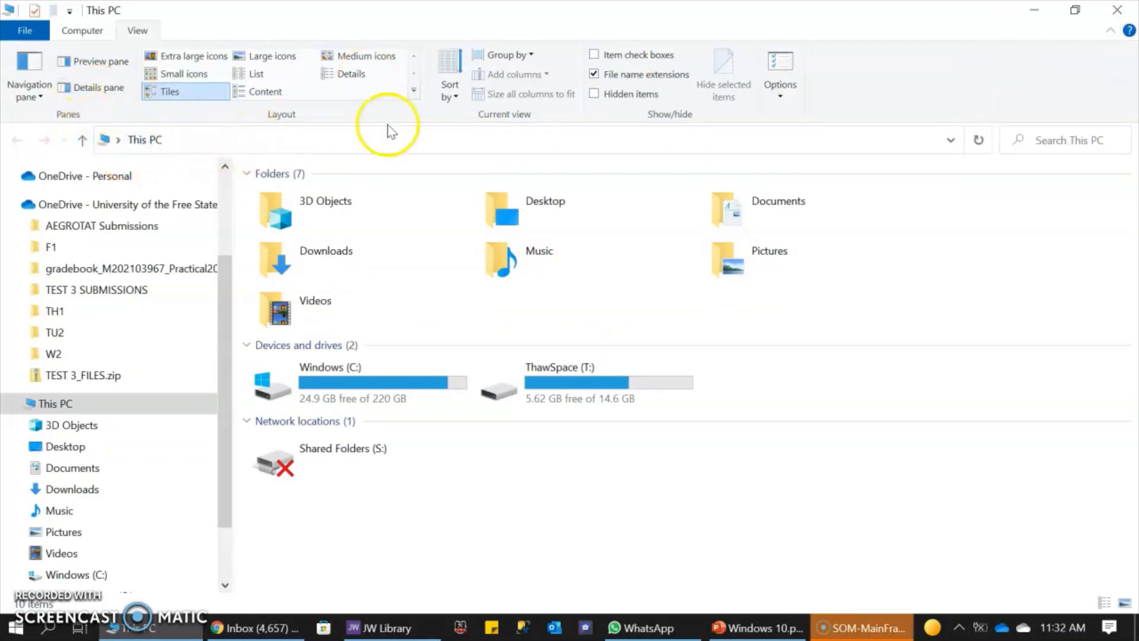
# - Display the recent searches for This PC and the editable text of its address path
pyautogui.click(1057, 140)
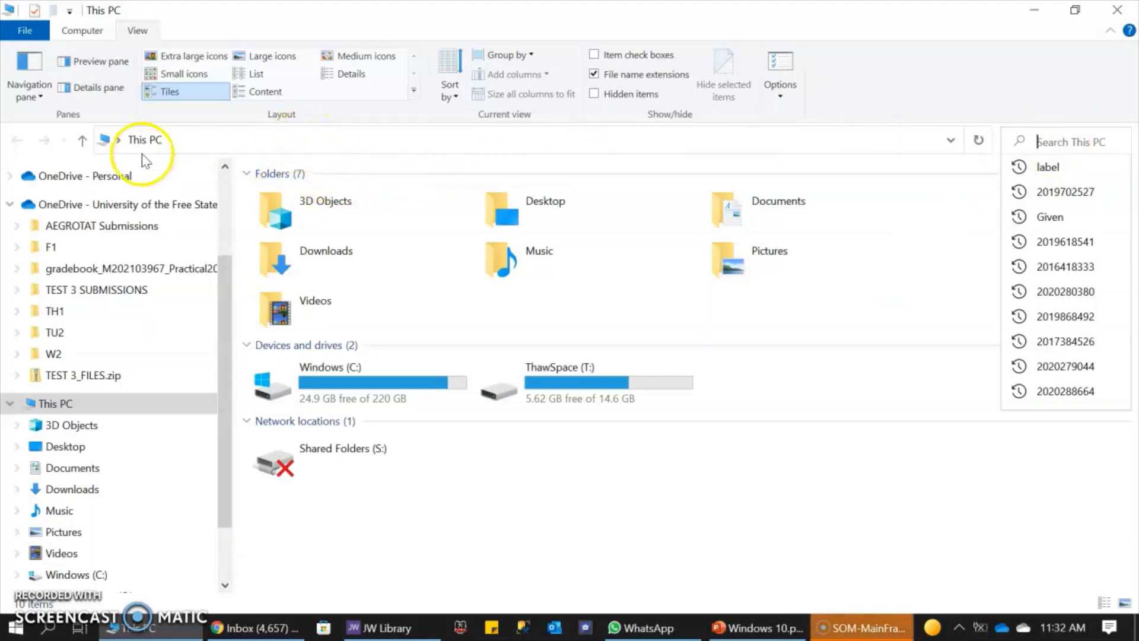
pyautogui.click(270, 138)
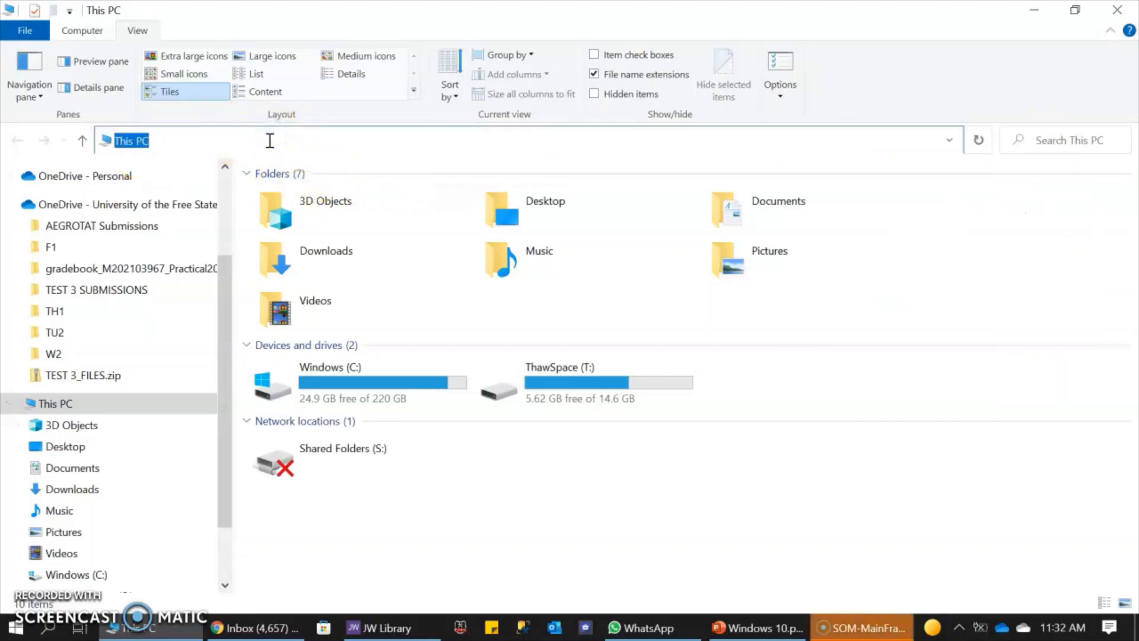
pyautogui.click(270, 141)
# - Minimise and restore File Explorer, and select the SMI folder inside the Desktop folder
pyautogui.click(1033, 9)
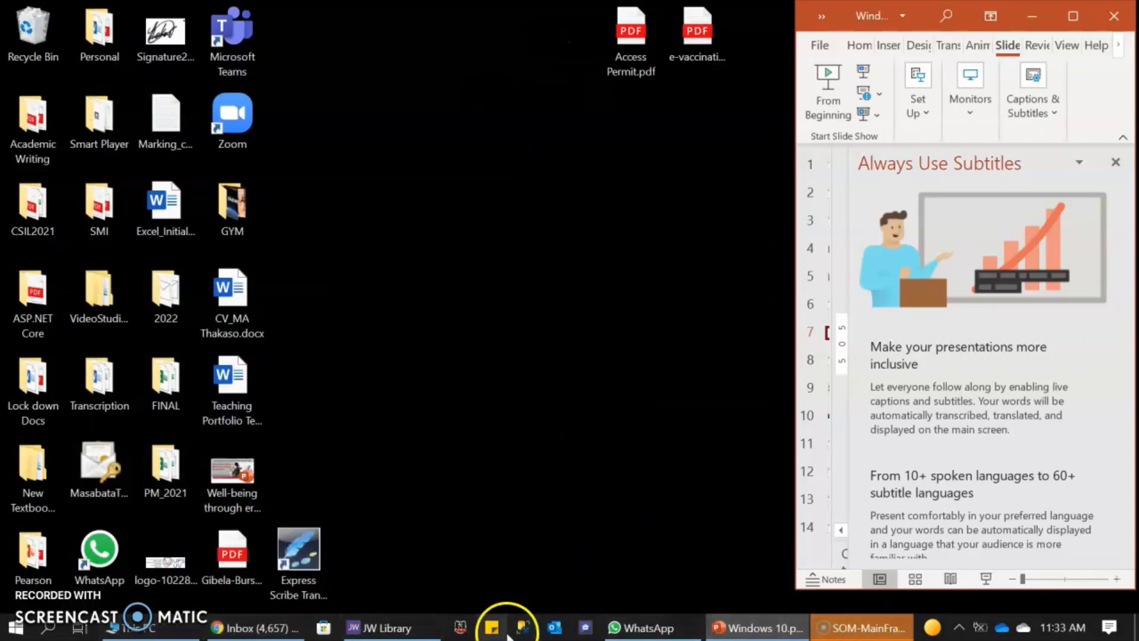
pyautogui.click(126, 630)
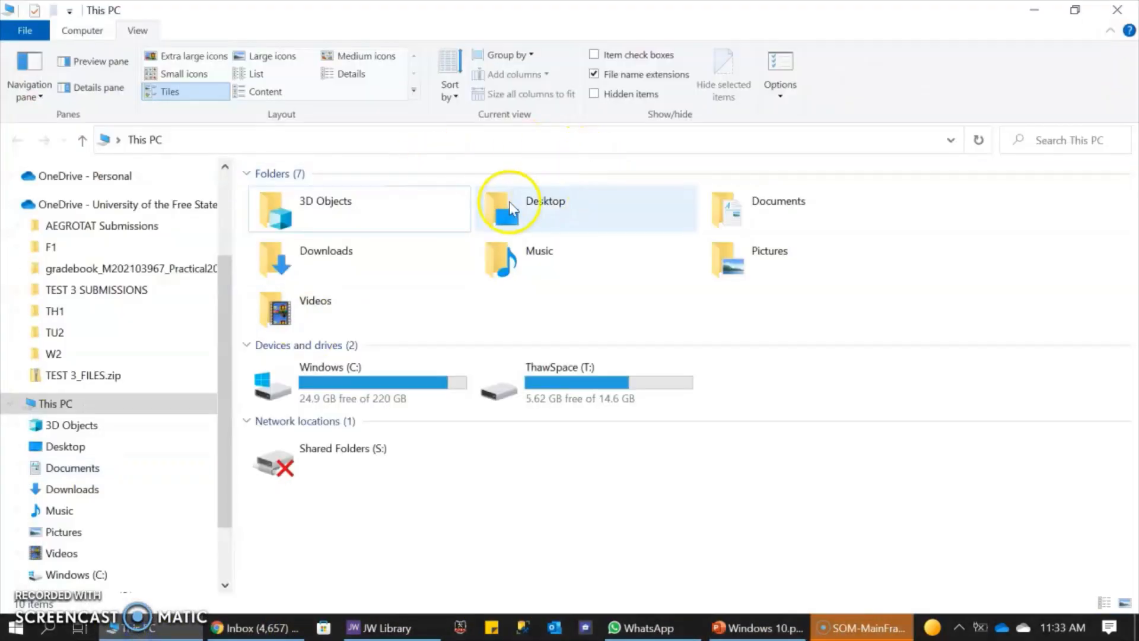
pyautogui.doubleClick(509, 210)
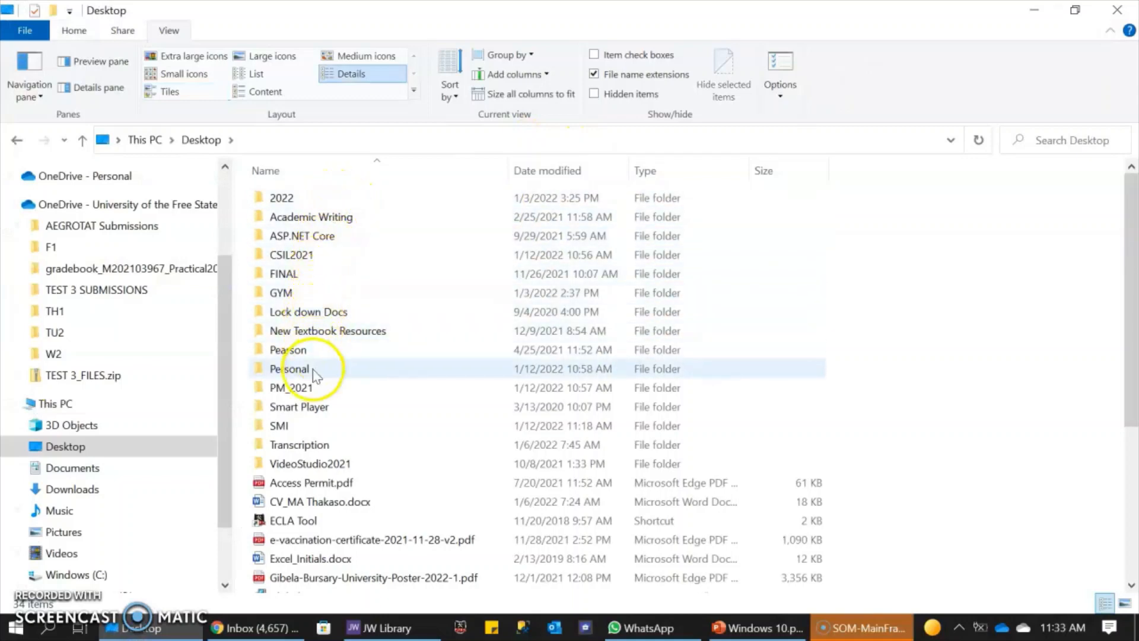
pyautogui.click(301, 427)
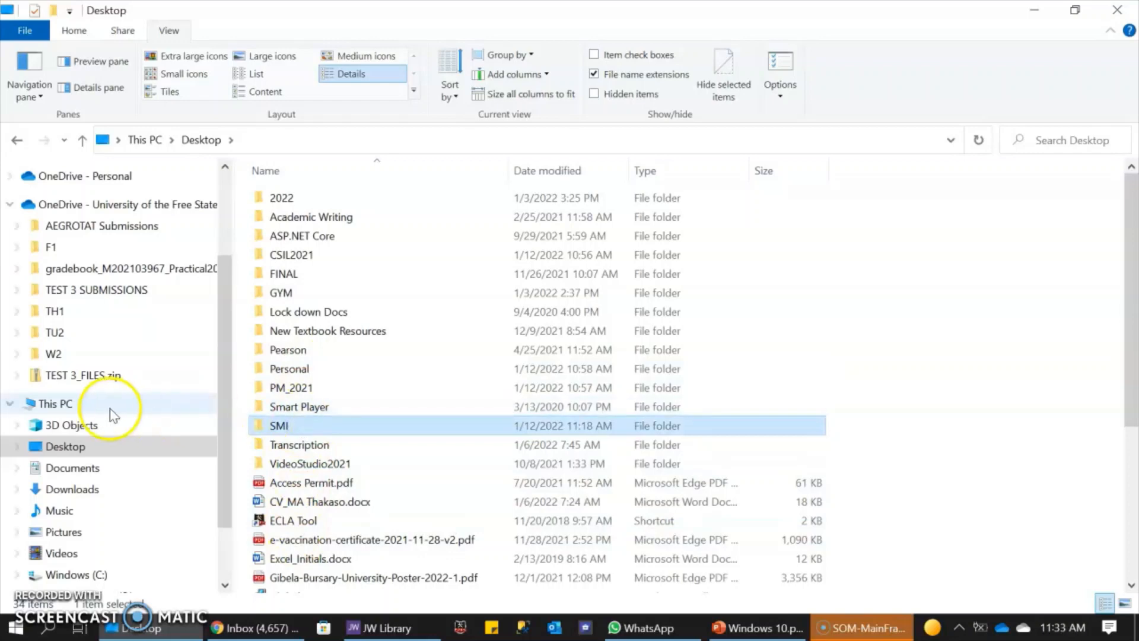
# - Return to This PC and open the SMI folder inside the Desktop folder
pyautogui.click(65, 403)
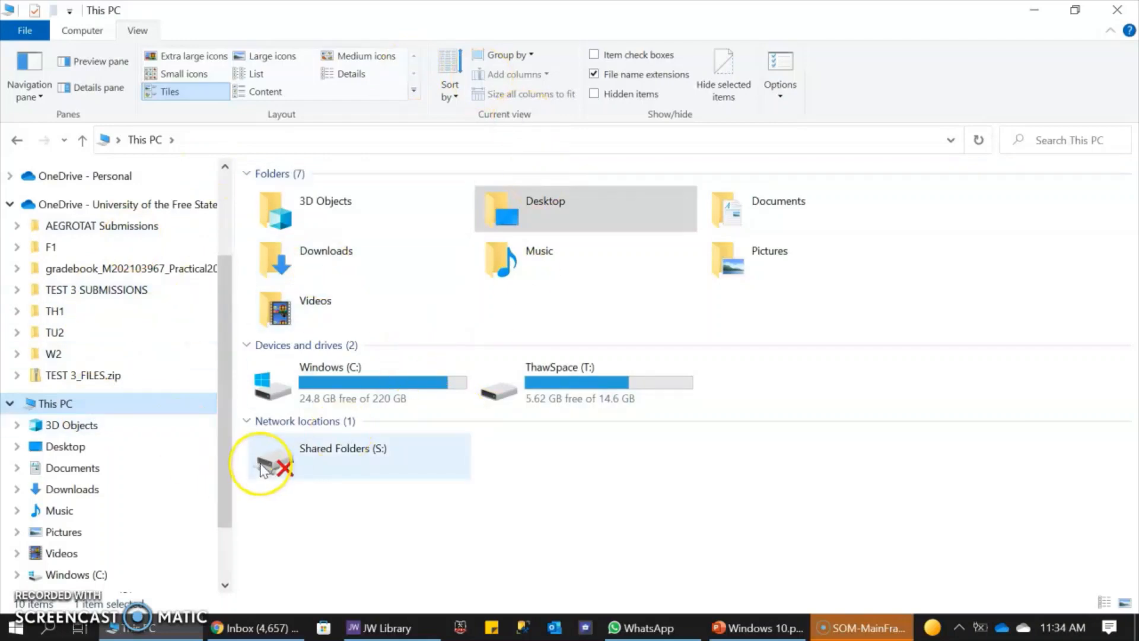
pyautogui.click(79, 448)
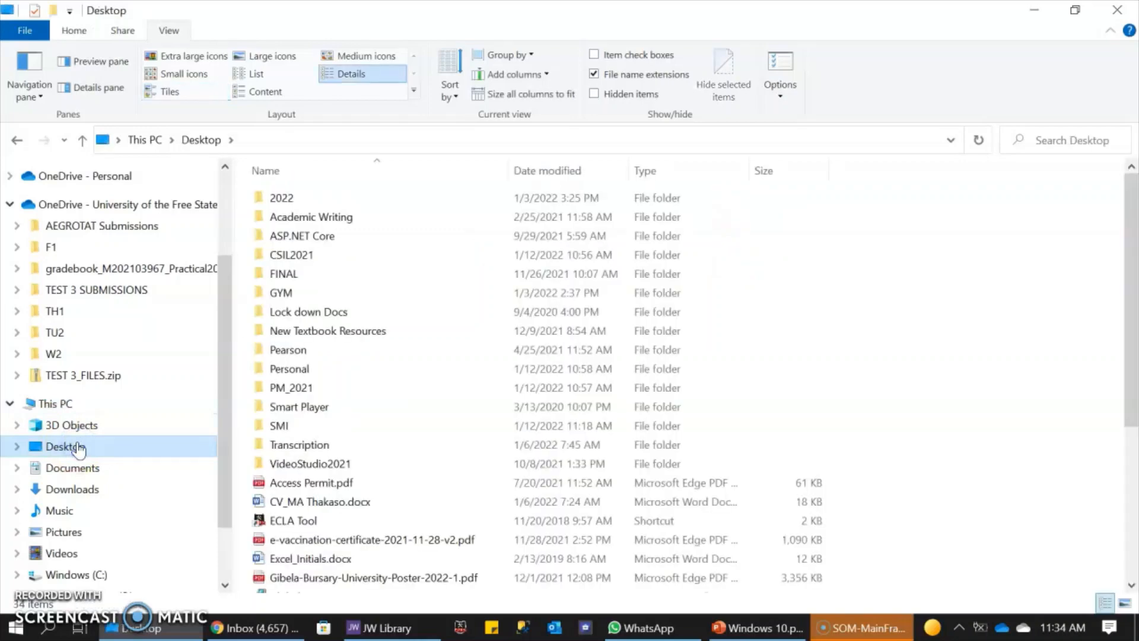
pyautogui.doubleClick(279, 427)
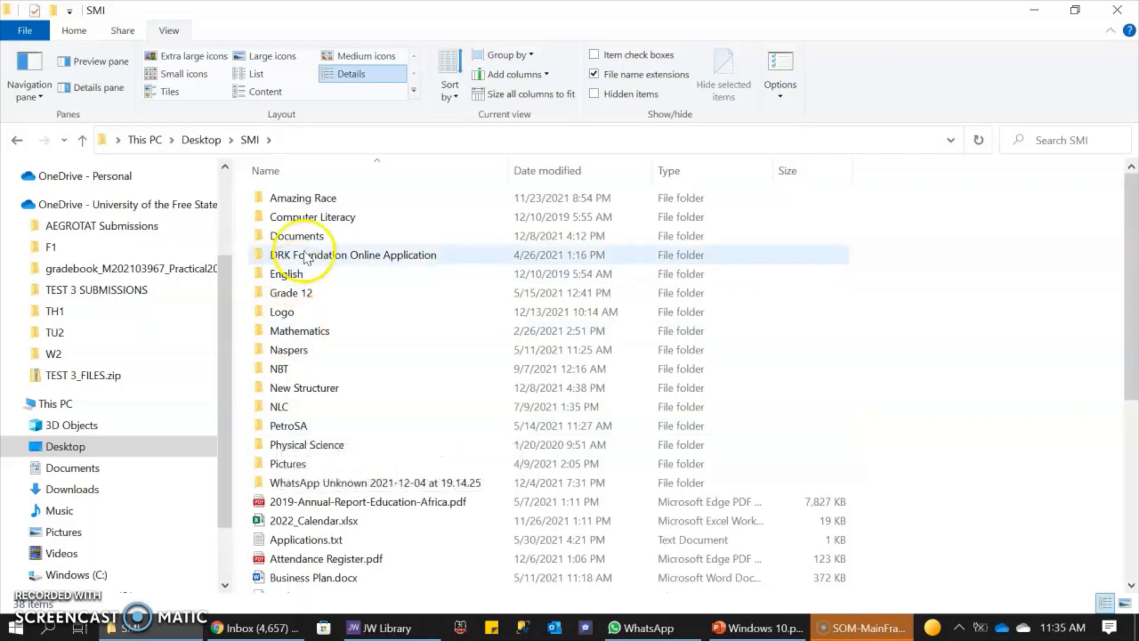
# - Look through the contents of the Documents folder inside SMI, and return to the SMI folder
pyautogui.doubleClick(325, 235)
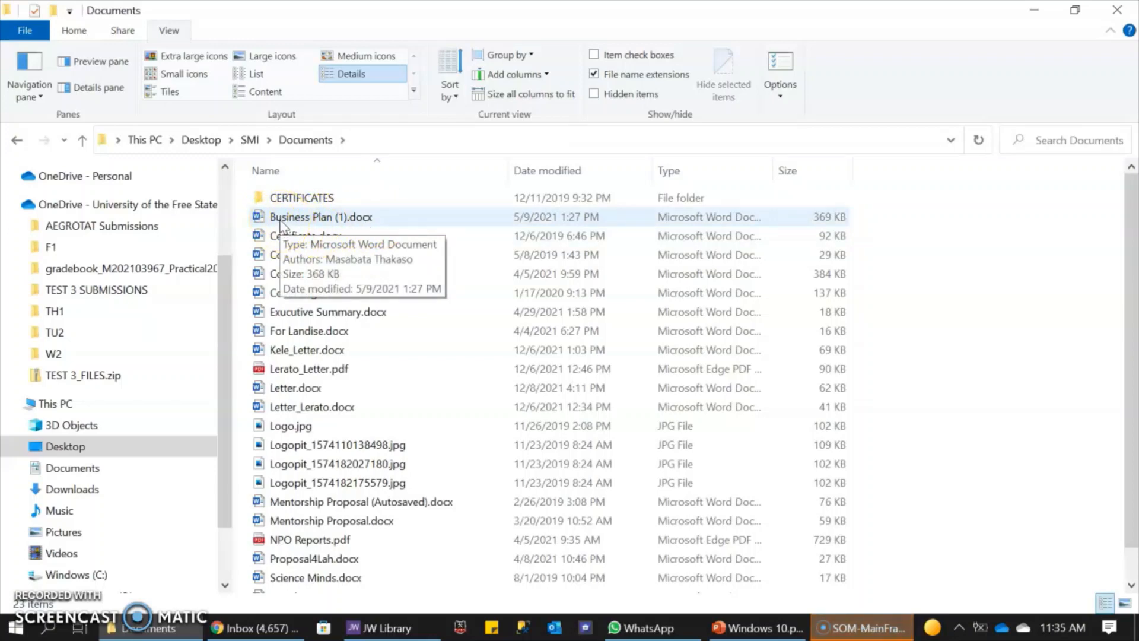
pyautogui.click(323, 217)
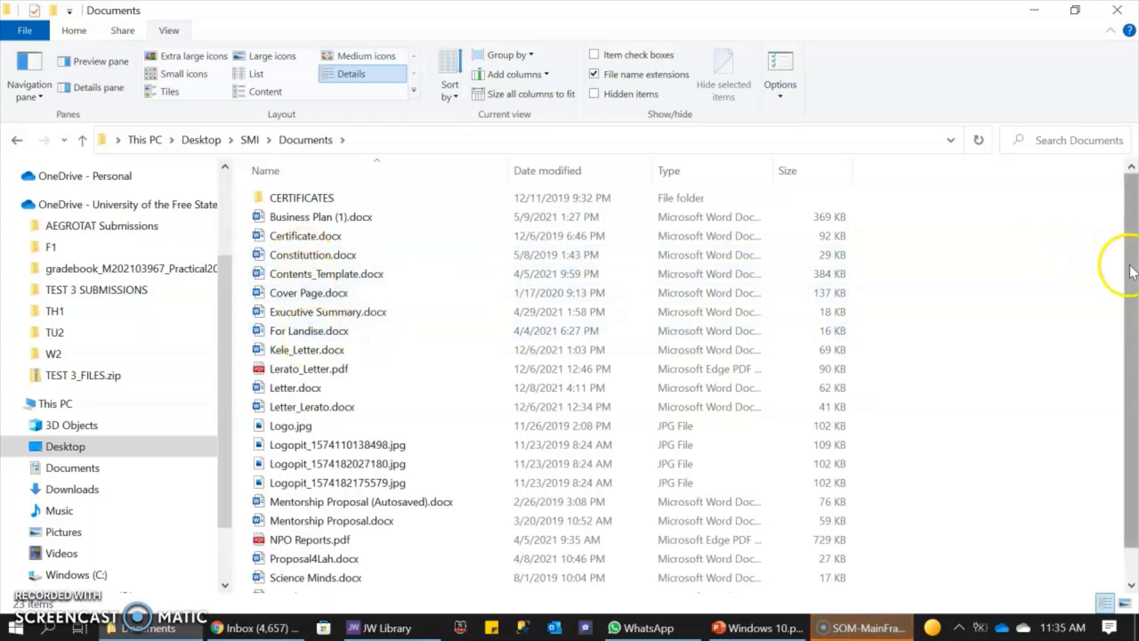
pyautogui.moveTo(1126, 262); pyautogui.dragTo(1134, 203)
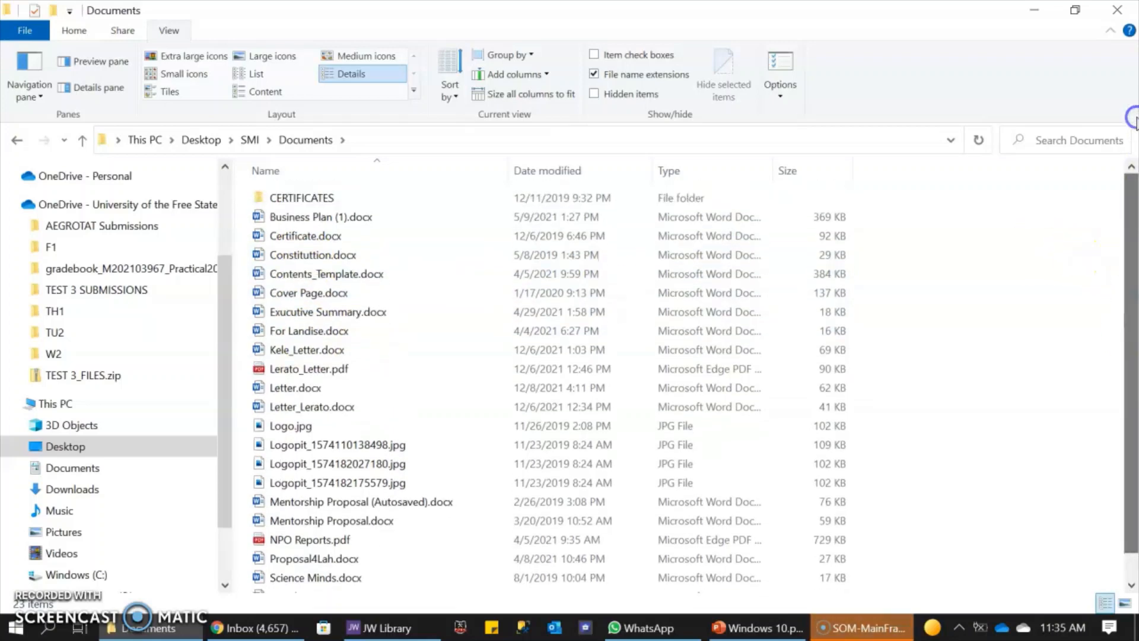
pyautogui.click(83, 142)
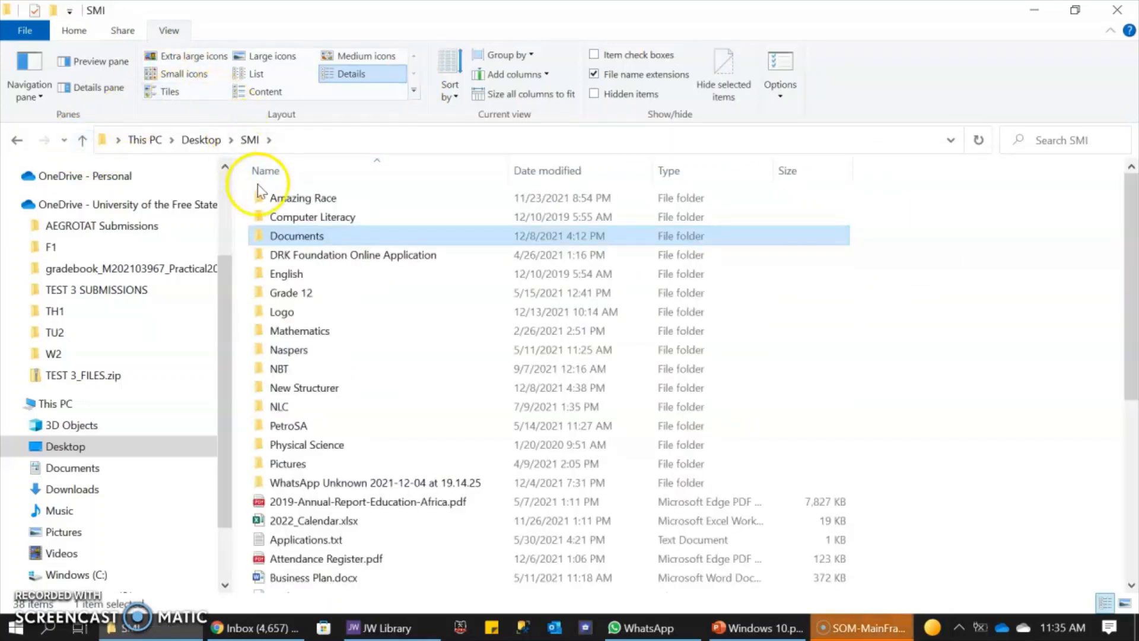
# - Select the SMI subfolders one after another, from Amazing Race down to Grade 12
pyautogui.click(276, 199)
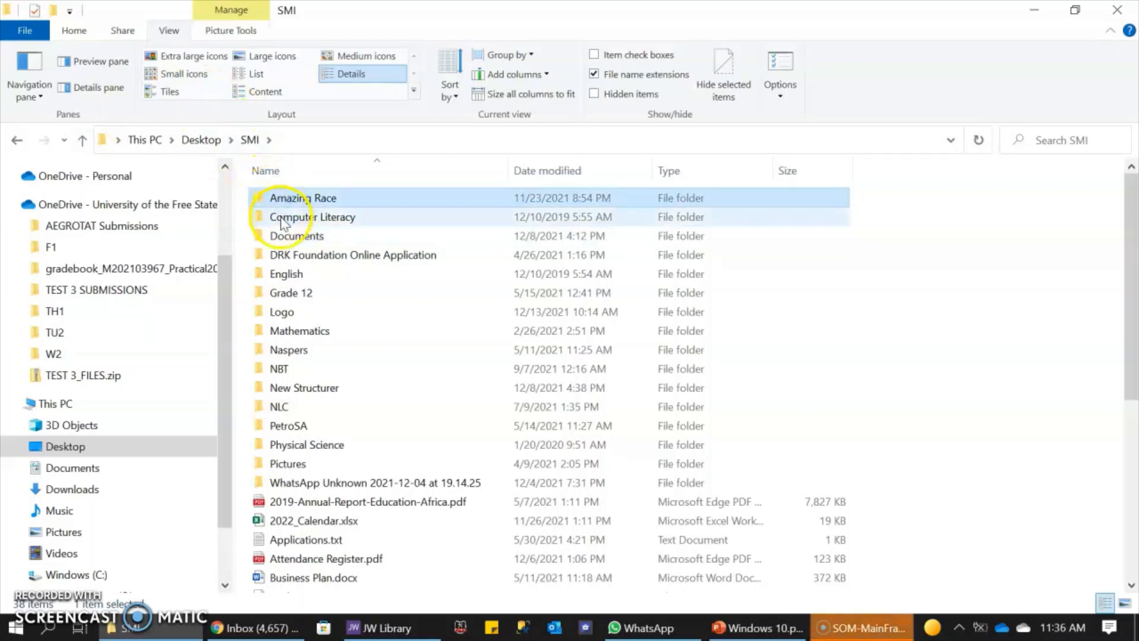
pyautogui.click(282, 218)
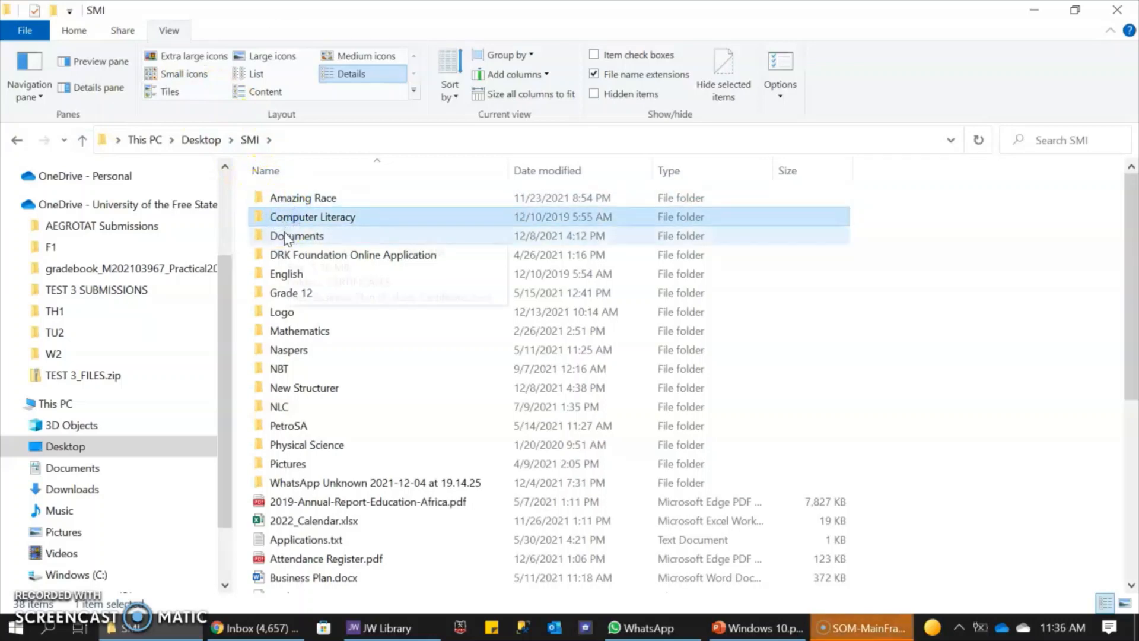
pyautogui.click(286, 236)
pyautogui.click(285, 255)
pyautogui.click(287, 274)
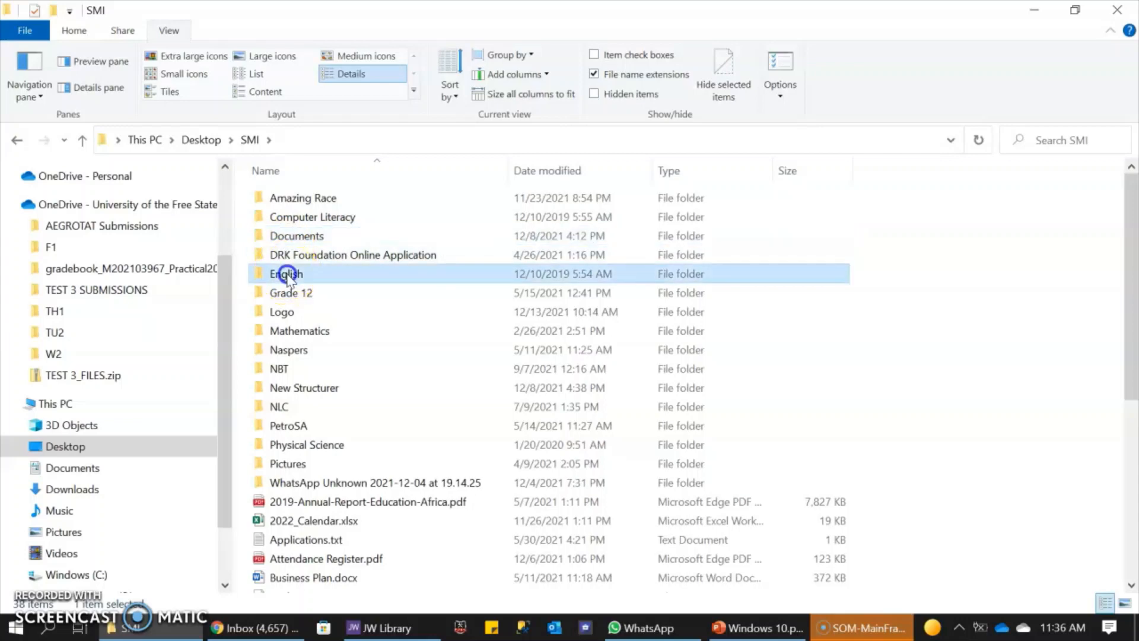
pyautogui.click(289, 294)
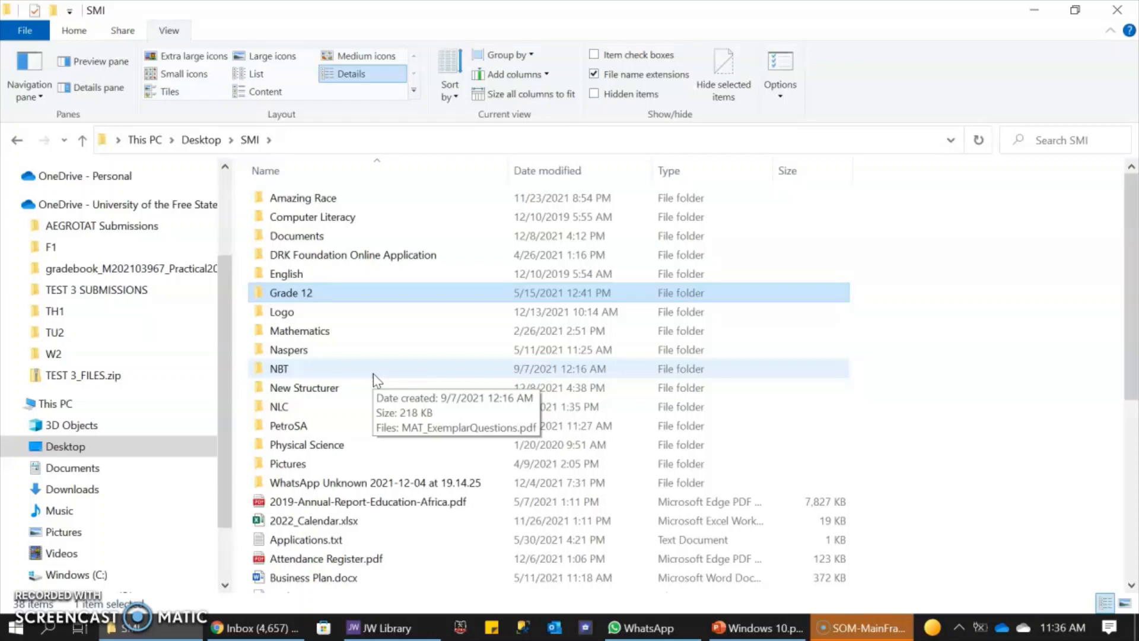
# - View the contents of OneDrive - Personal, and return to the SMI folder through This PC and Desktop
pyautogui.click(64, 185)
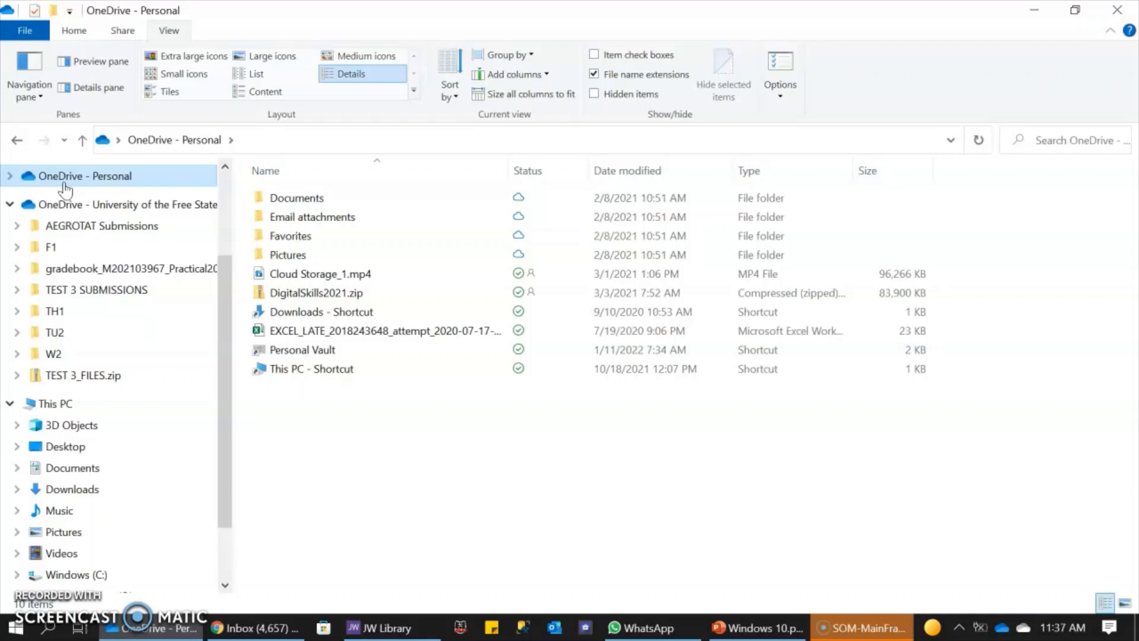
pyautogui.click(315, 203)
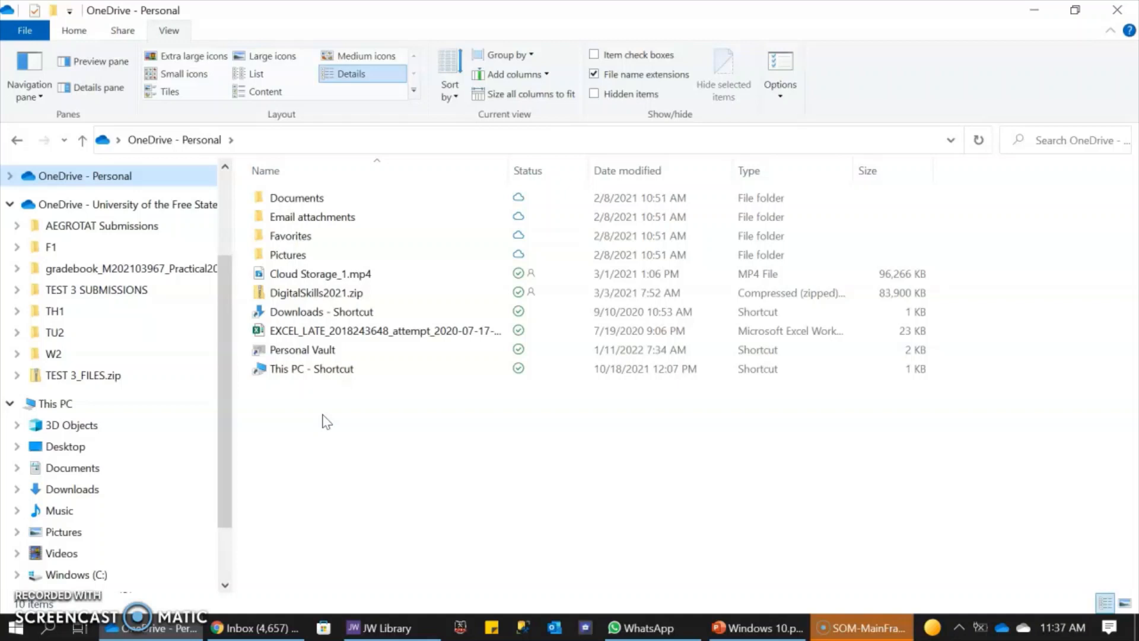
pyautogui.click(81, 403)
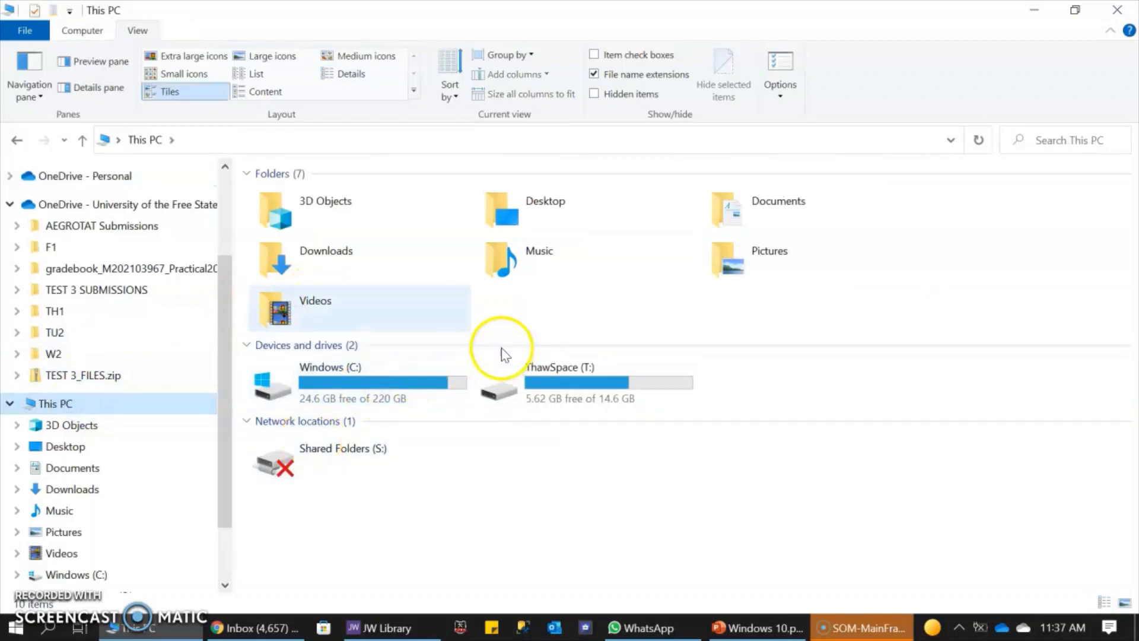
pyautogui.doubleClick(552, 202)
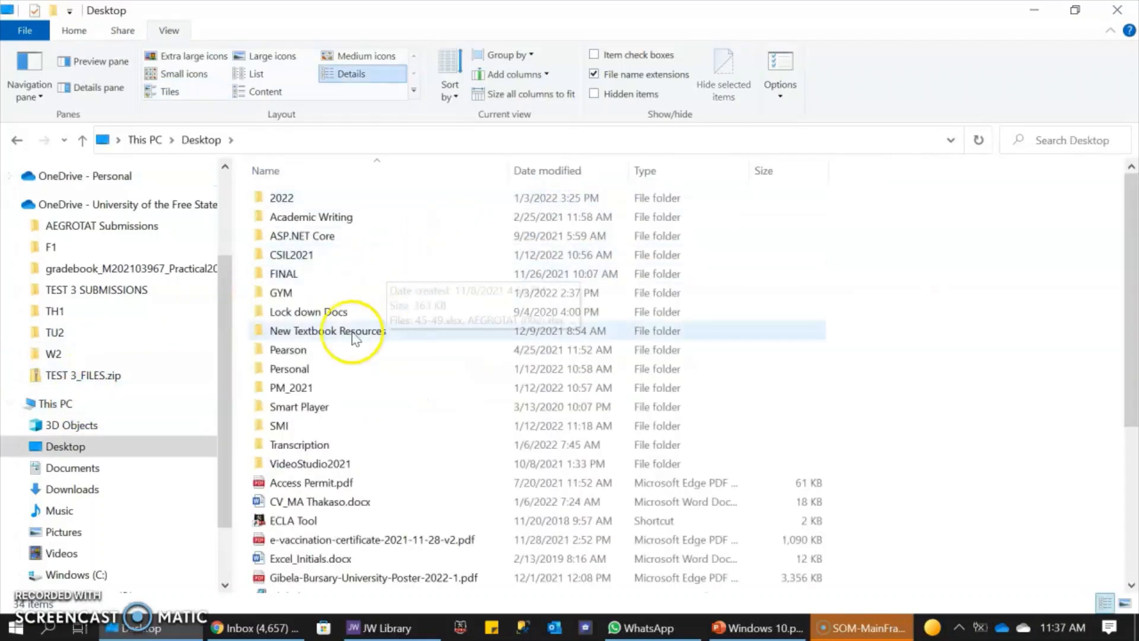
pyautogui.doubleClick(291, 425)
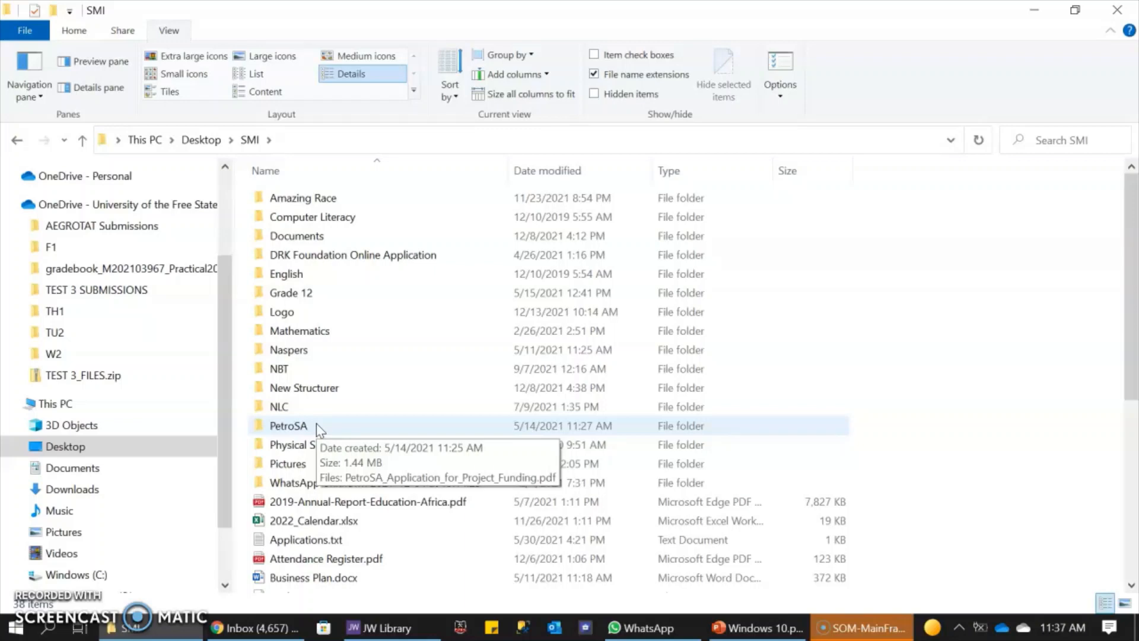
# - Create a new folder named DEMO inside the SMI folder
pyautogui.click(76, 32)
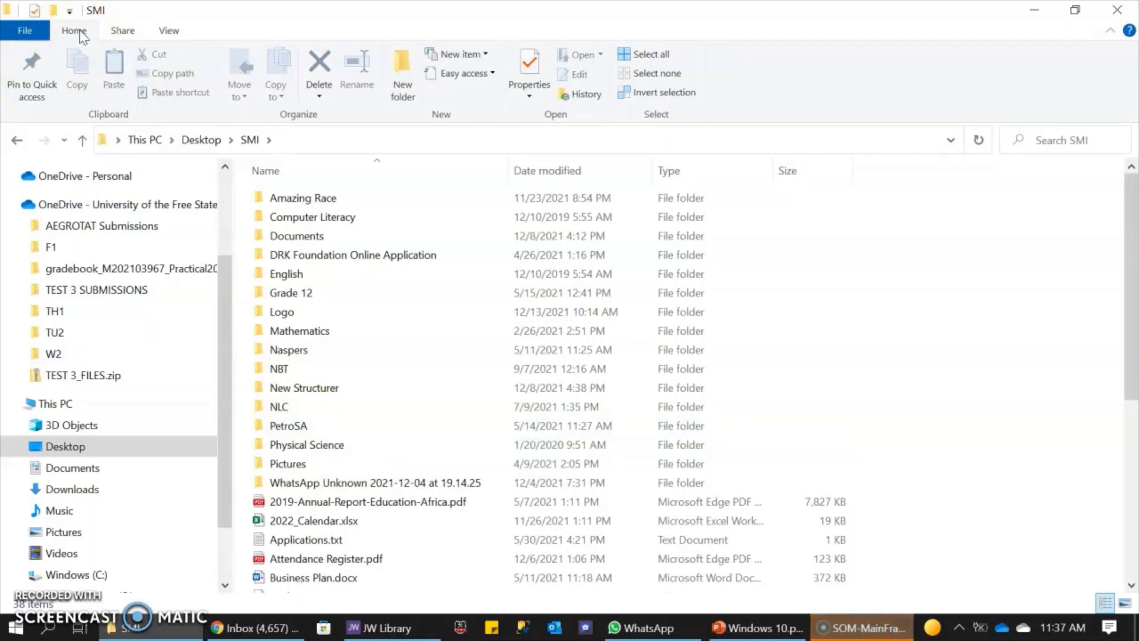
pyautogui.click(400, 62)
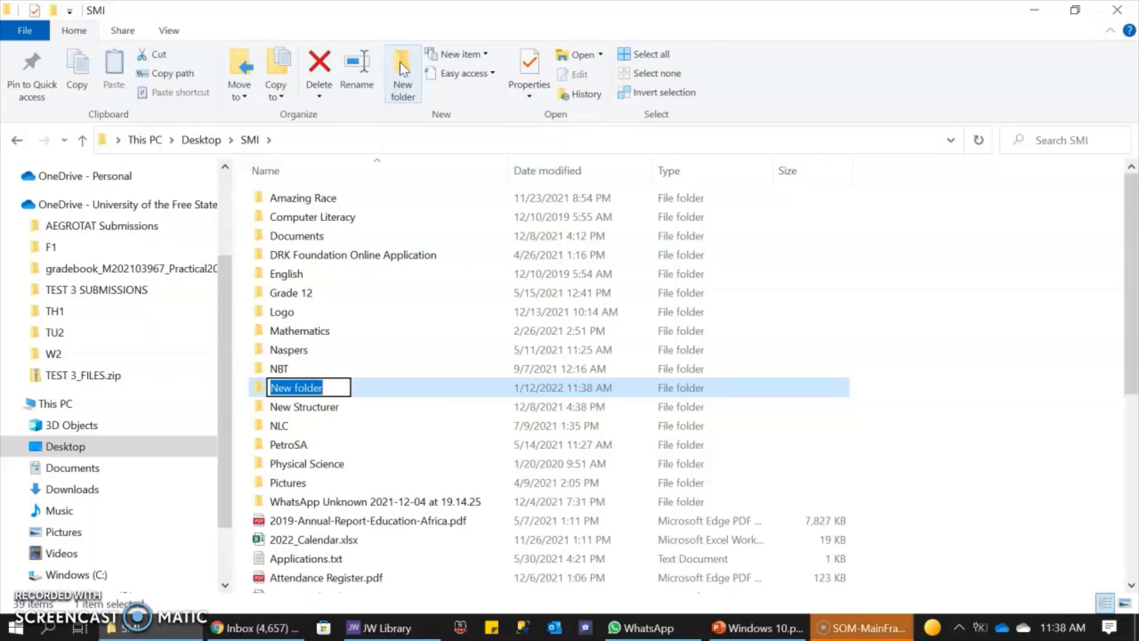
pyautogui.write('DEMO')
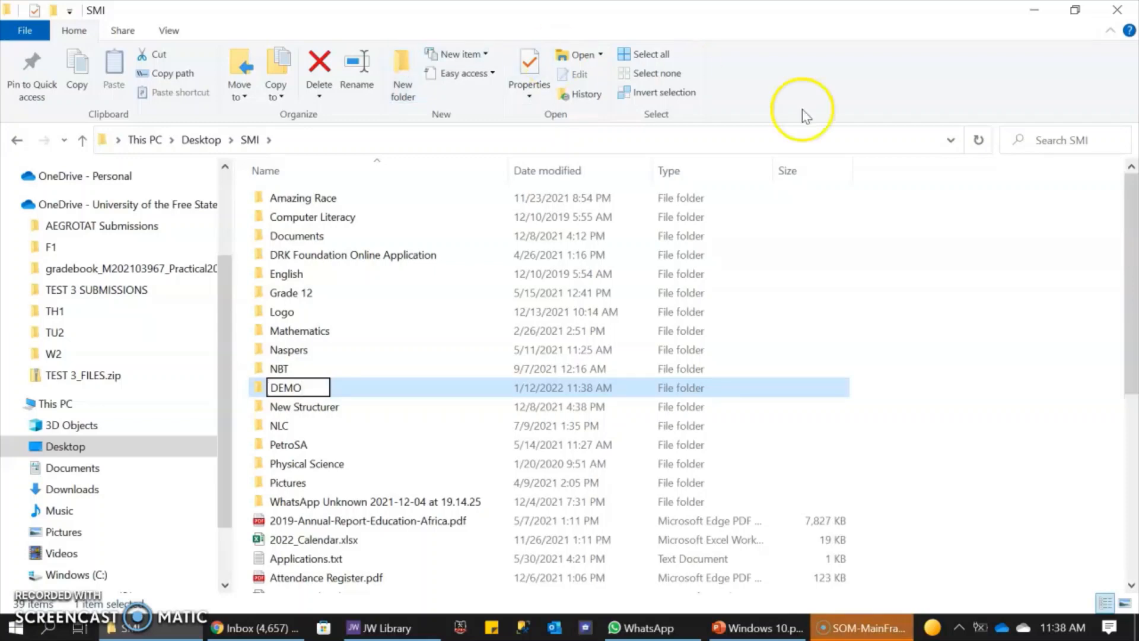
# - Display the kinds of new items that can be created in the SMI folder, without creating one
pyautogui.rightClick(939, 279)
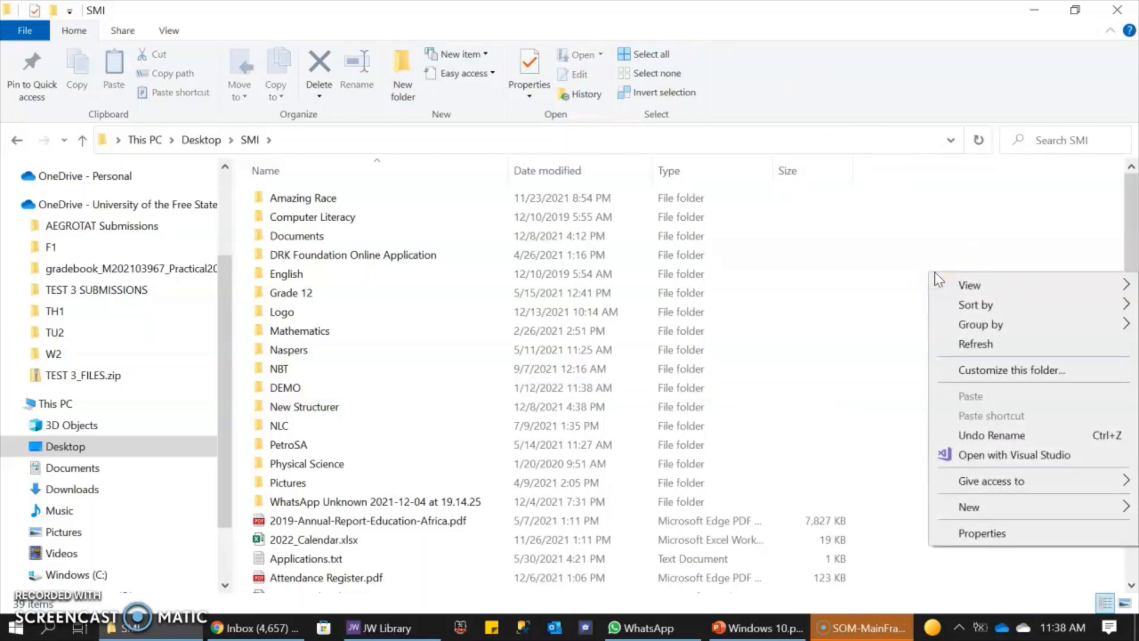
pyautogui.moveTo(969, 508)
pyautogui.click(766, 316)
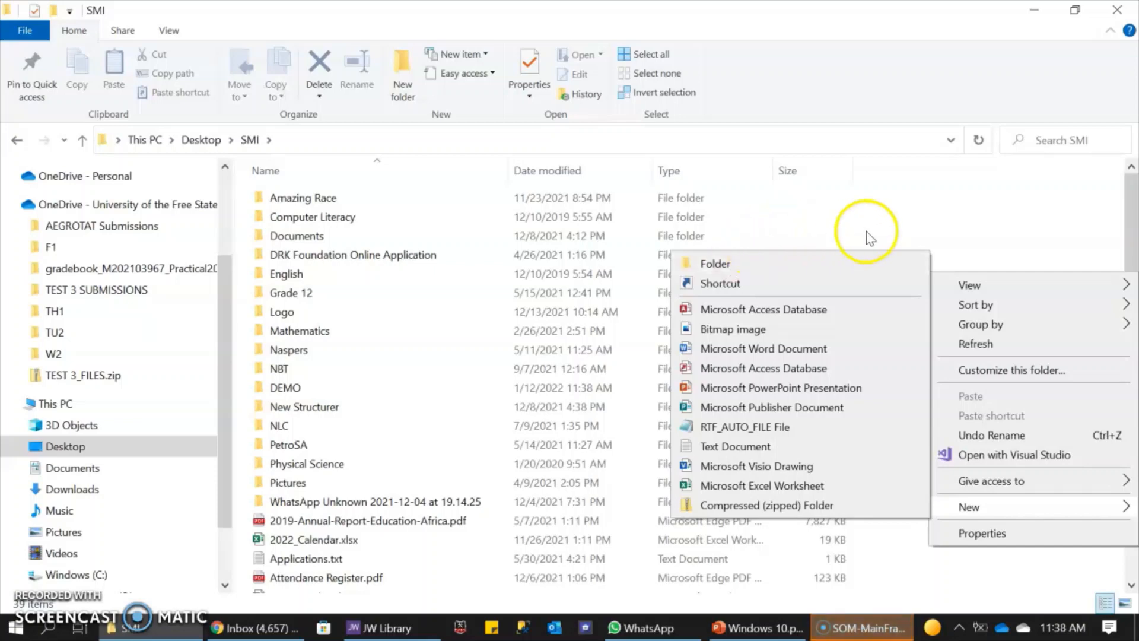
pyautogui.click(921, 231)
# - Open the DEMO folder and open a second File Explorer window from it
pyautogui.doubleClick(373, 384)
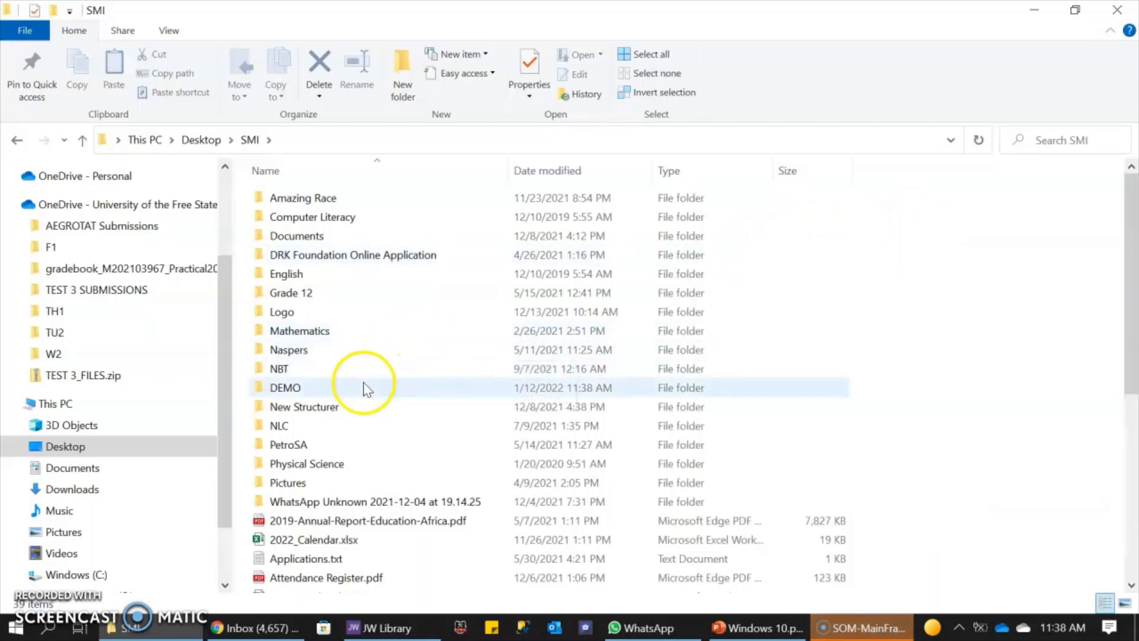
pyautogui.click(392, 294)
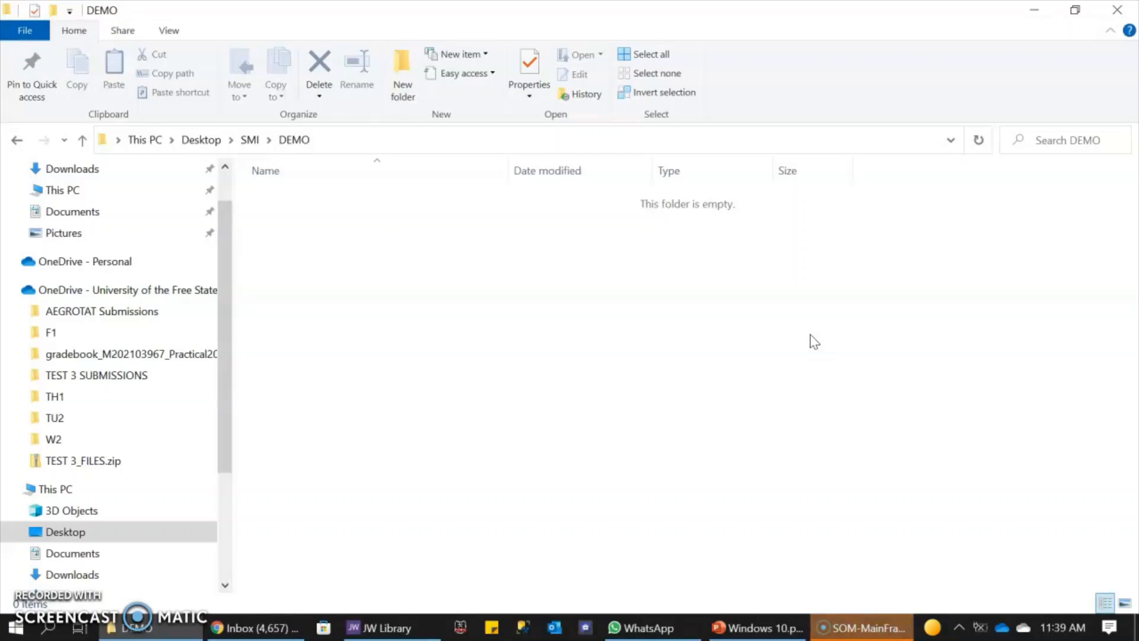
pyautogui.click(81, 37)
pyautogui.click(24, 39)
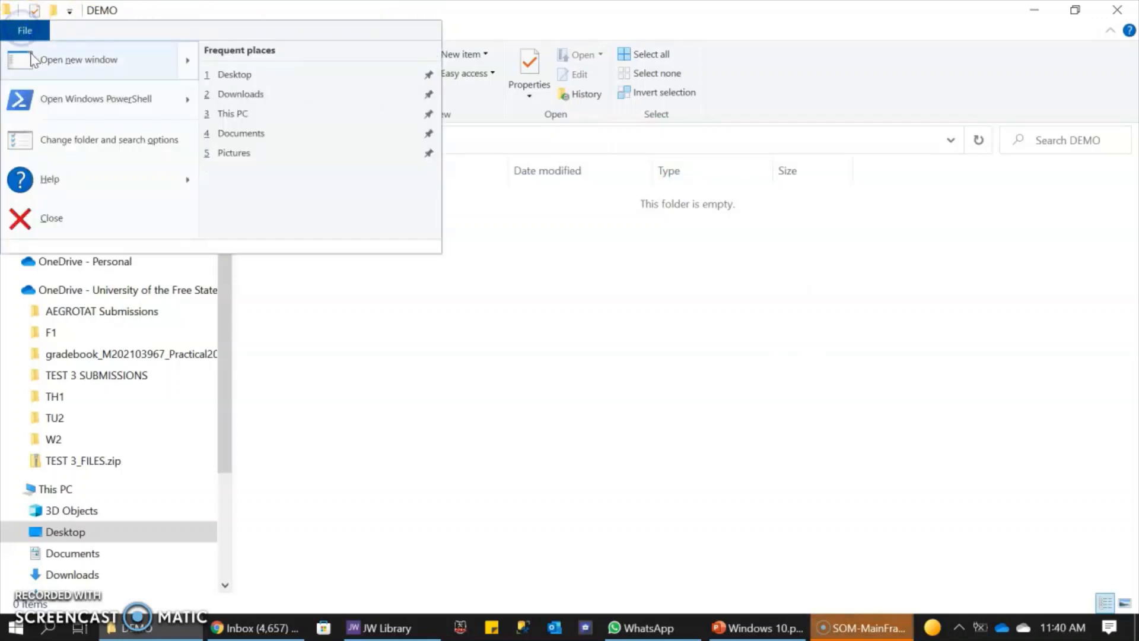
pyautogui.click(190, 74)
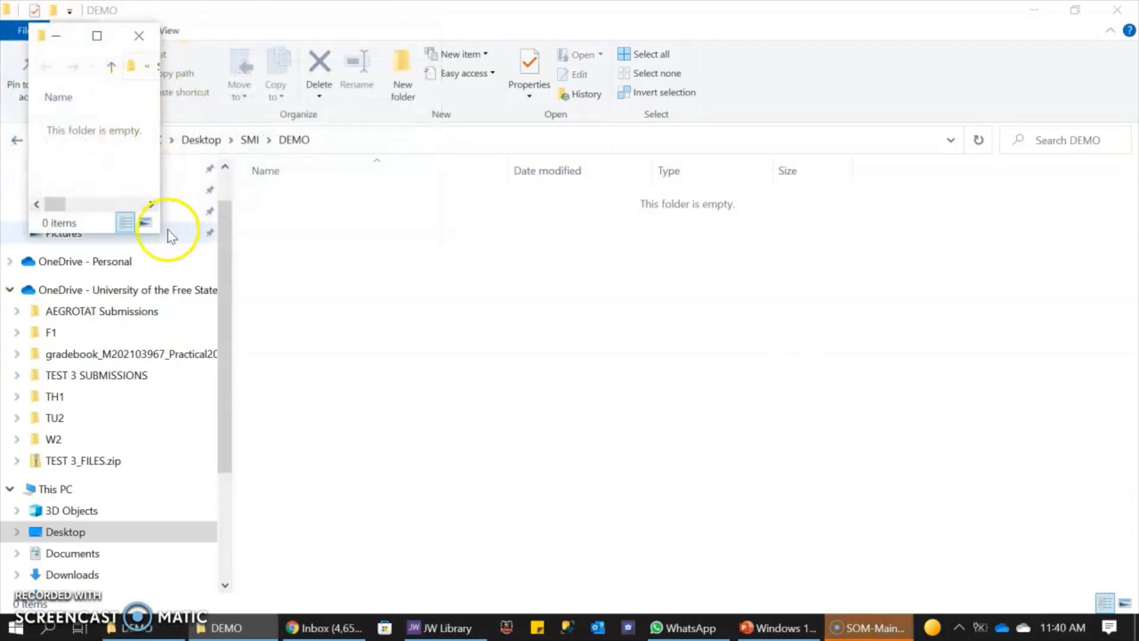
# - Enlarge and maximise the second window, and open the Screenshots folder inside Pictures in it
pyautogui.moveTo(162, 233); pyautogui.dragTo(352, 467)
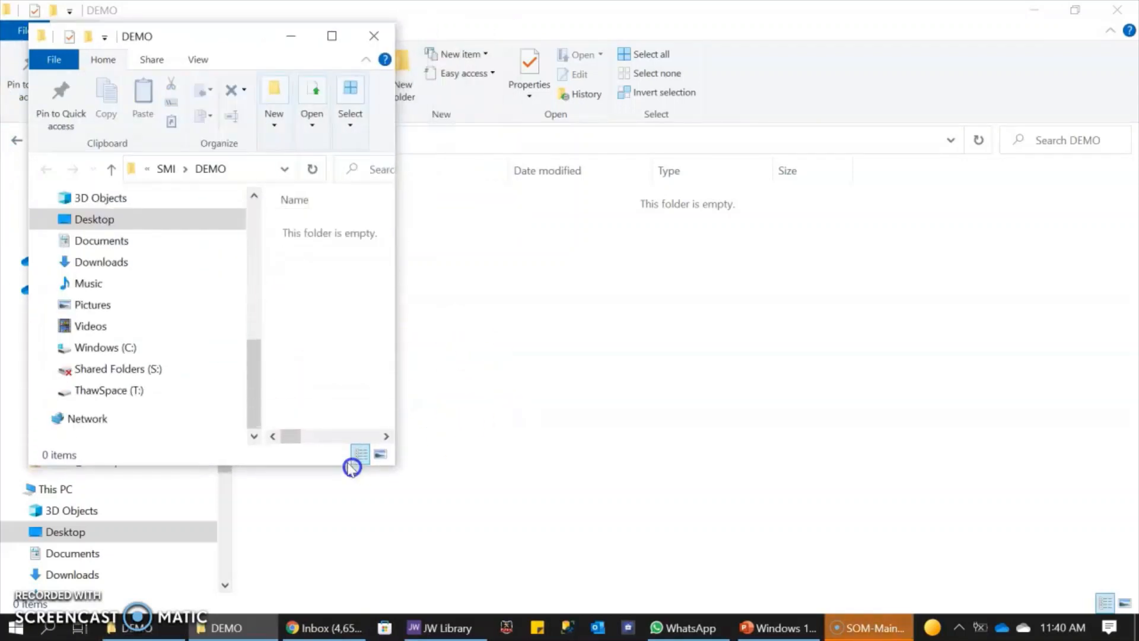
pyautogui.click(132, 304)
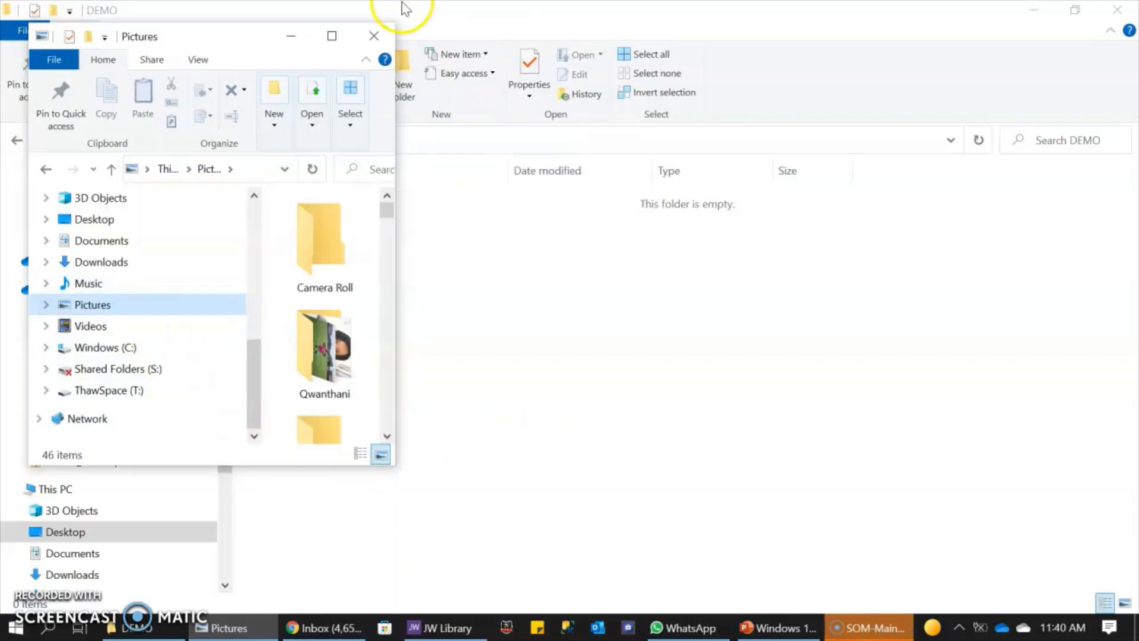
pyautogui.click(350, 30)
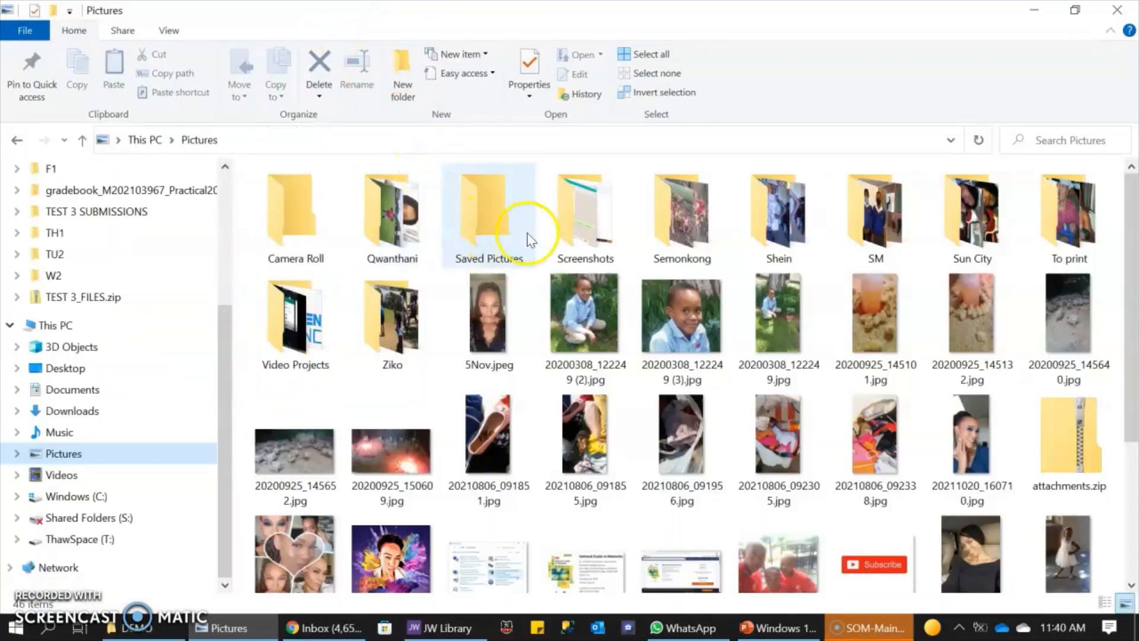
pyautogui.doubleClick(573, 232)
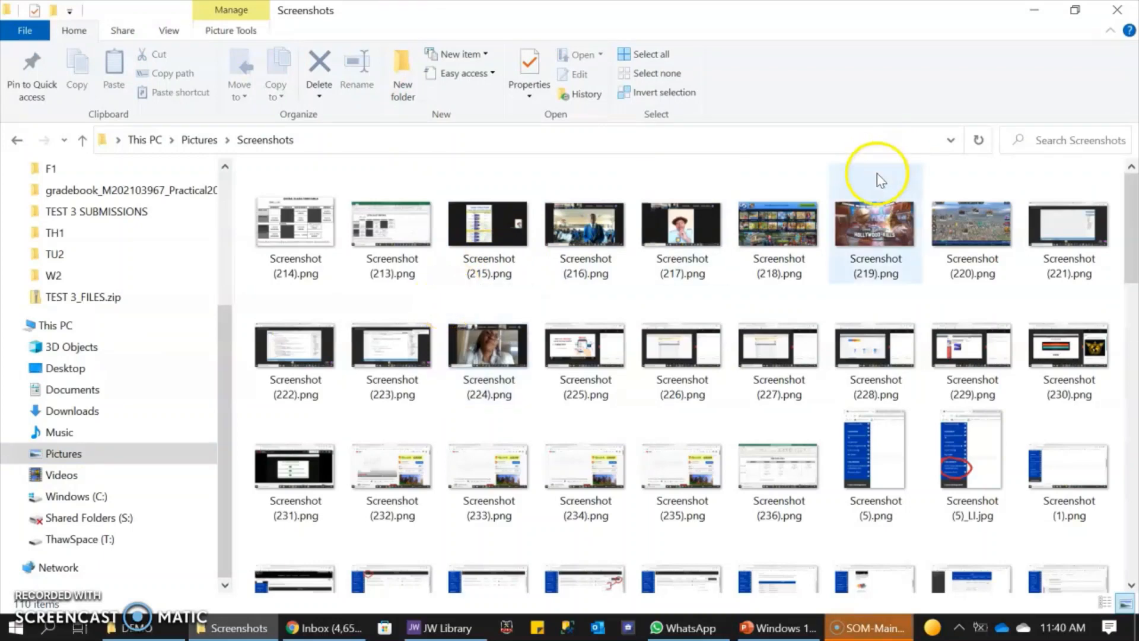
# - Re-sort the Screenshots folder to put Screenshot (115).png first, and preview that image and close it
pyautogui.rightClick(847, 174)
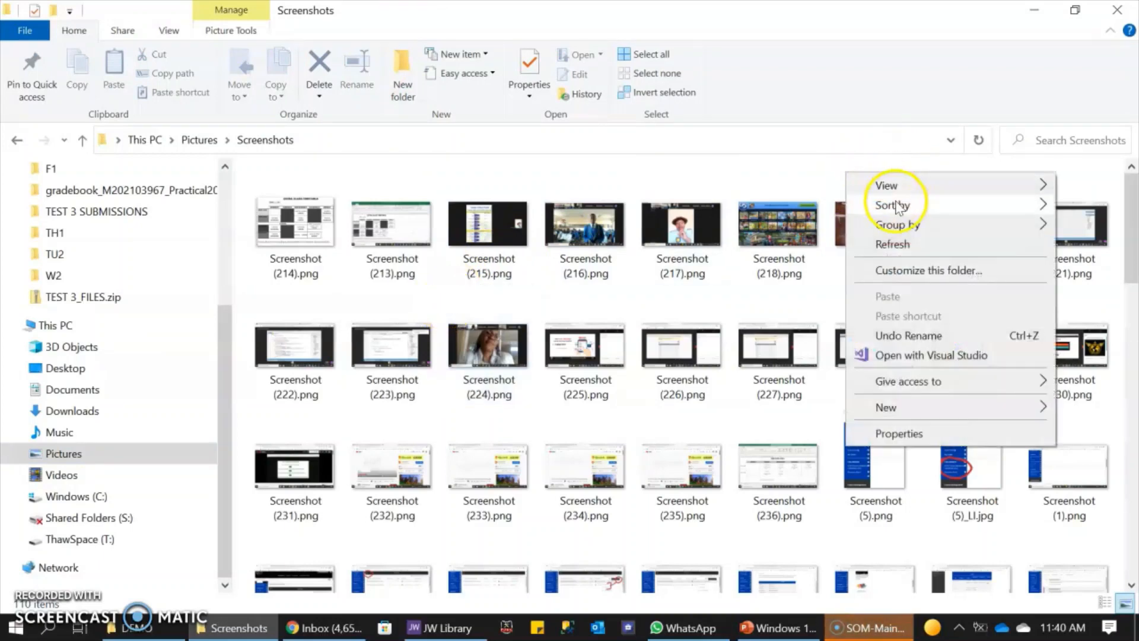
pyautogui.click(899, 205)
pyautogui.click(771, 231)
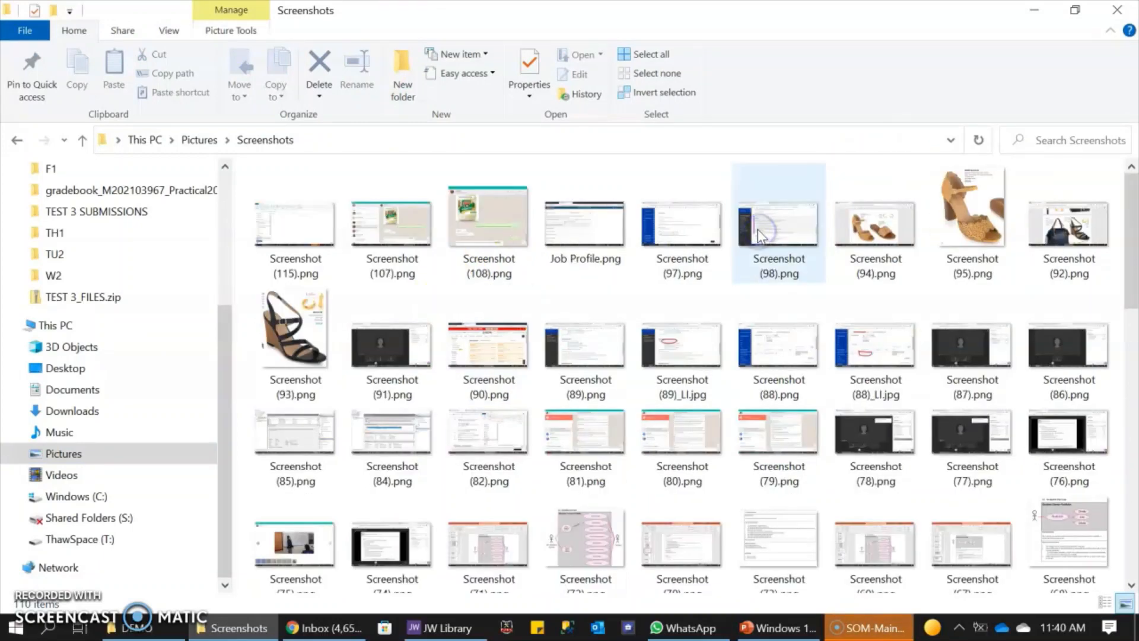
pyautogui.doubleClick(298, 230)
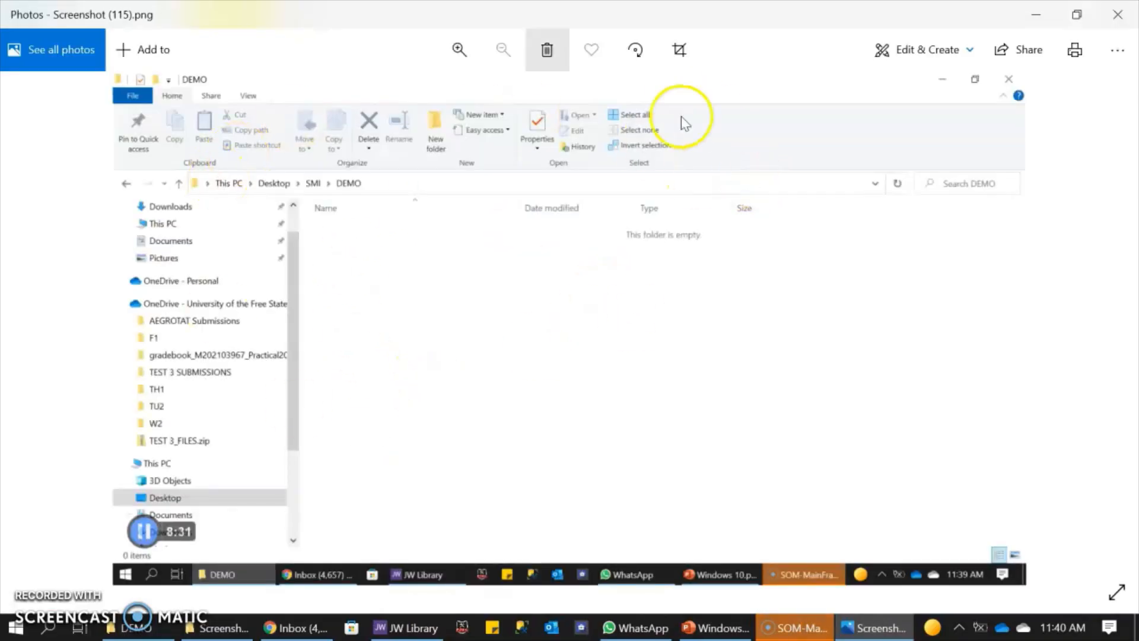
pyautogui.click(1117, 19)
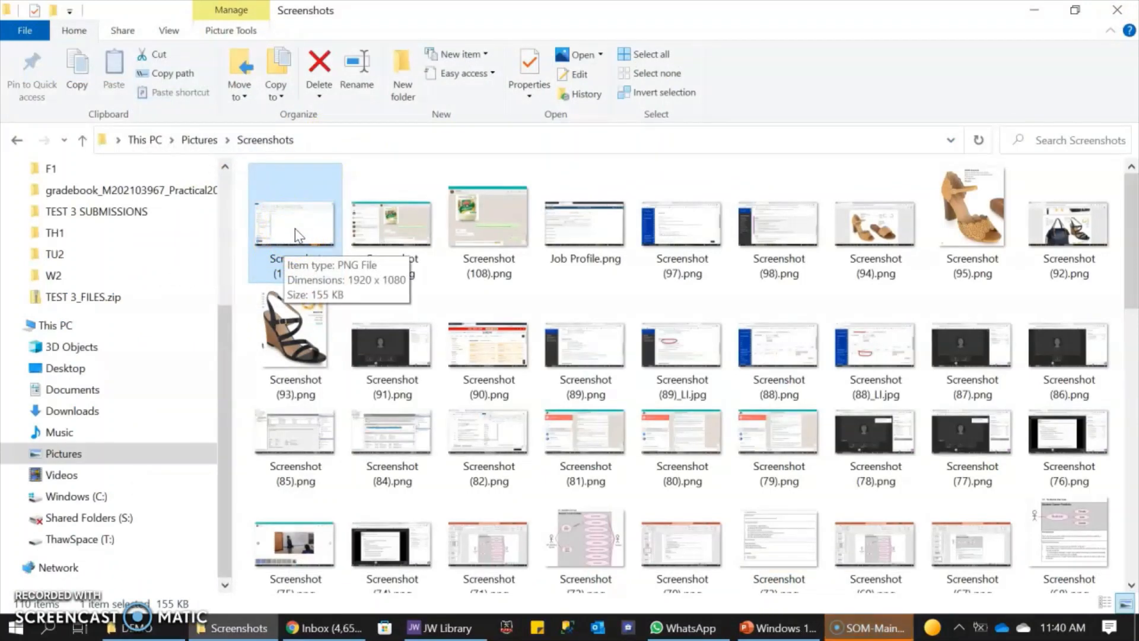
# - Move Screenshot (115).png from the Screenshots folder into the DEMO folder by cutting and pasting it
pyautogui.rightClick(295, 229)
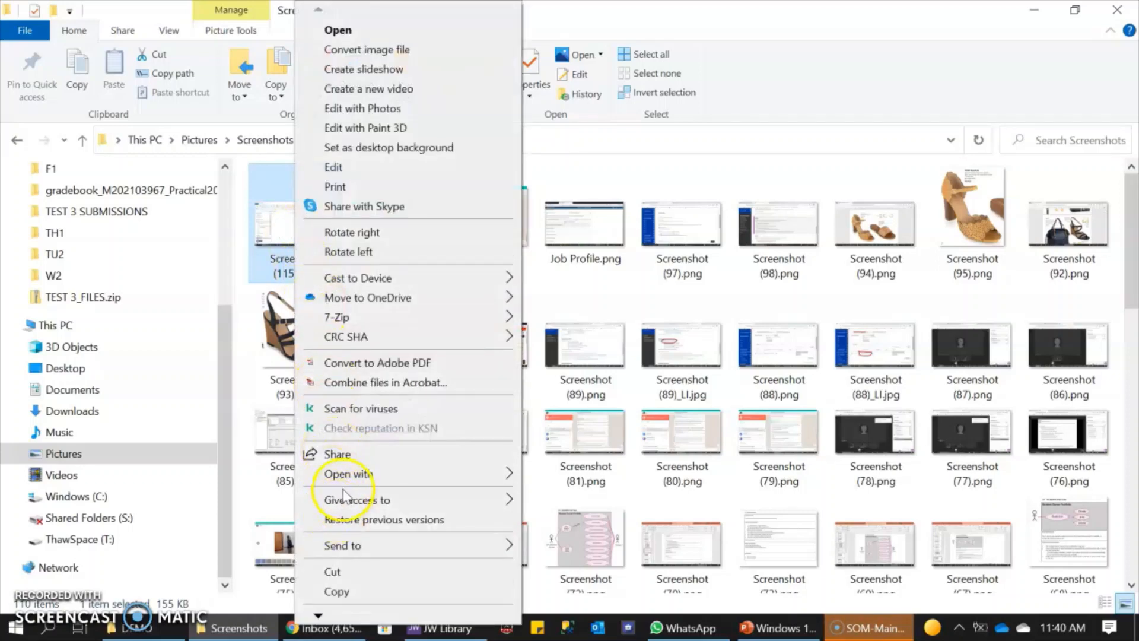
pyautogui.click(334, 573)
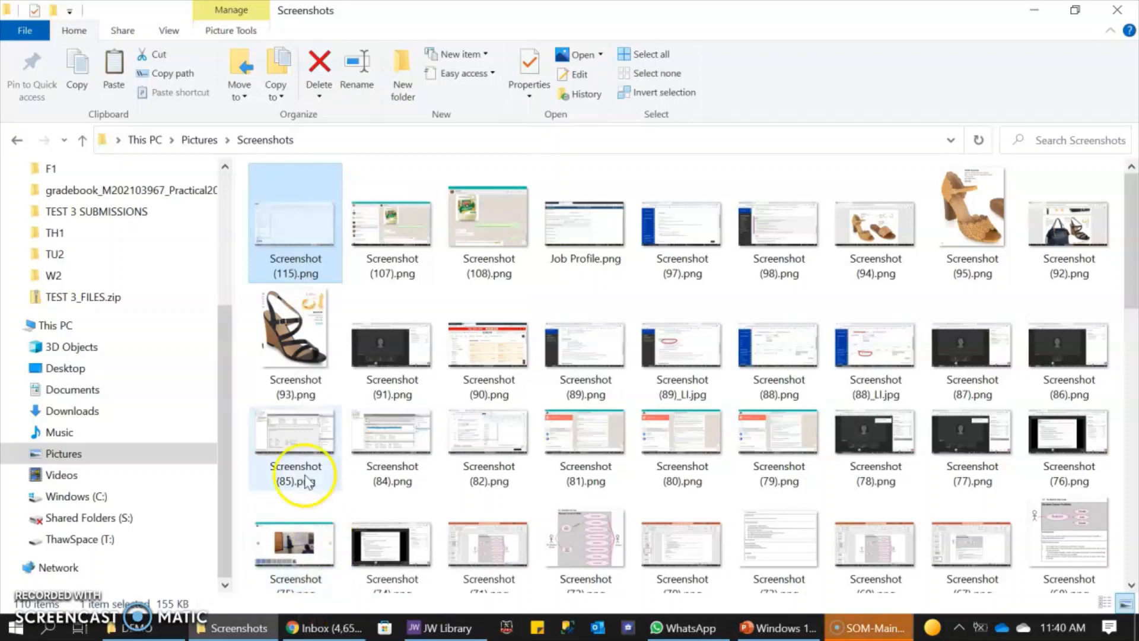
pyautogui.click(152, 629)
pyautogui.click(145, 144)
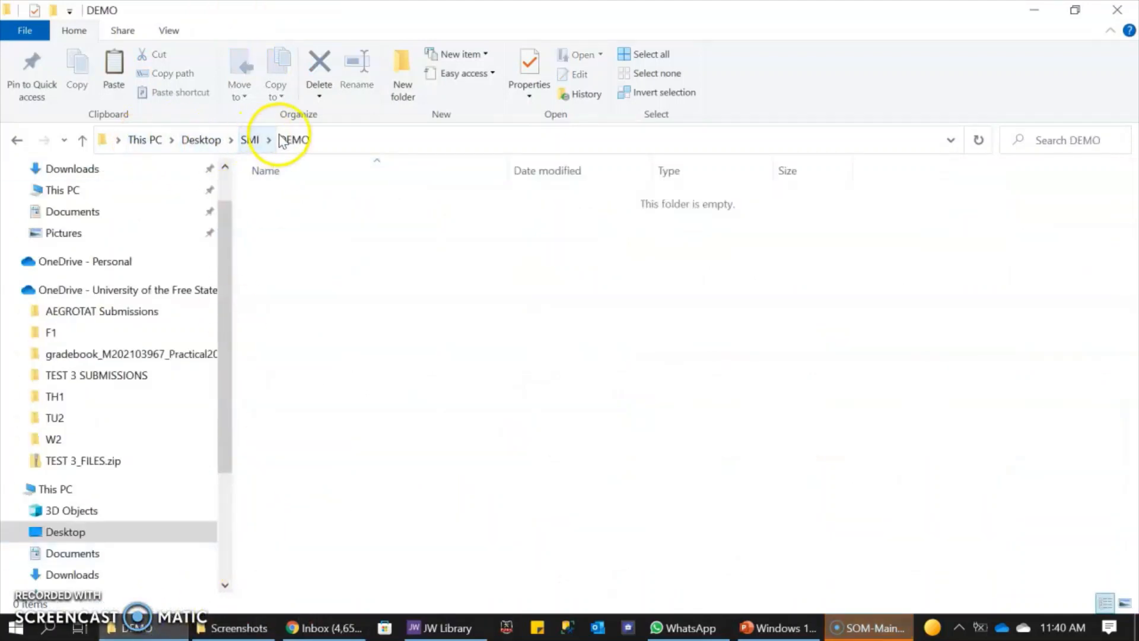
pyautogui.rightClick(318, 263)
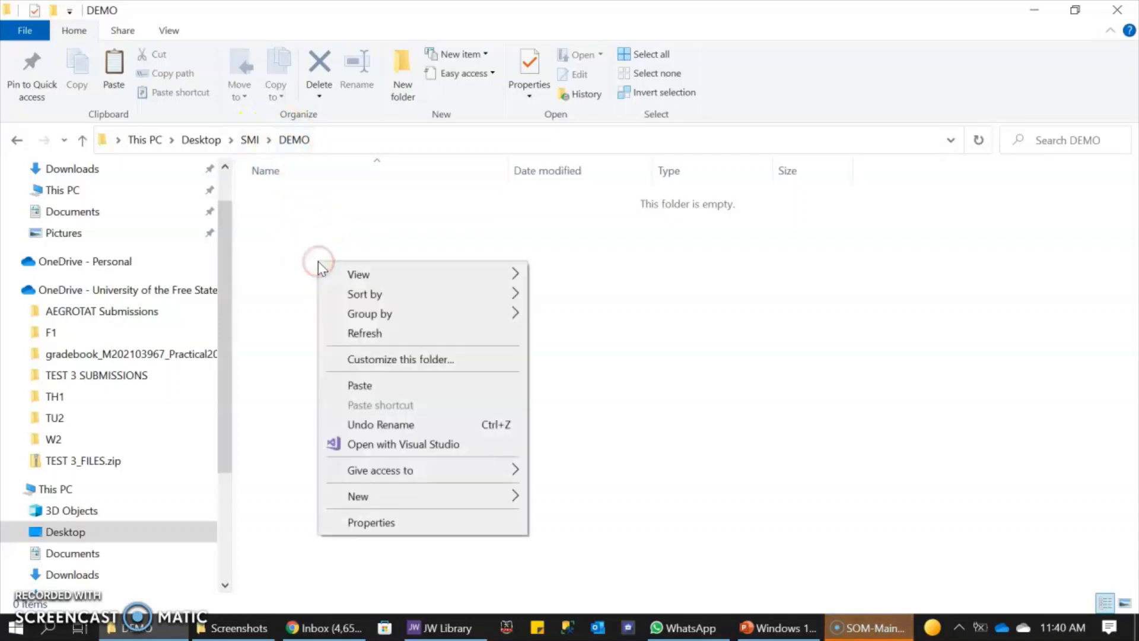
pyautogui.click(409, 384)
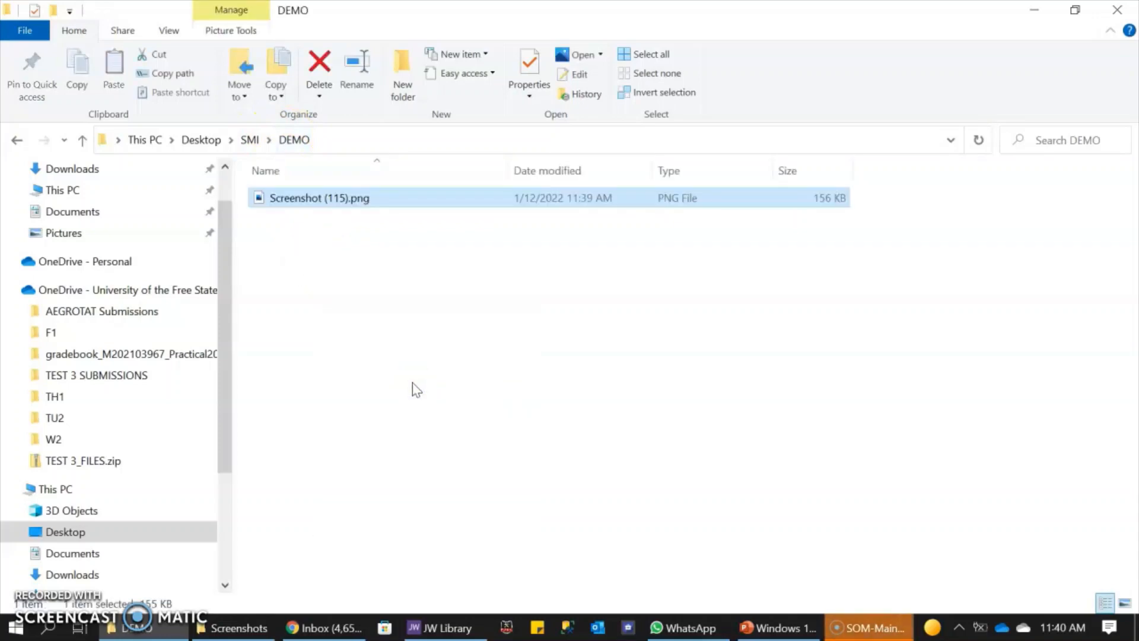
# - Close the Screenshots window, and preview the moved Screenshot (115).png from the DEMO folder and close the preview
pyautogui.click(239, 629)
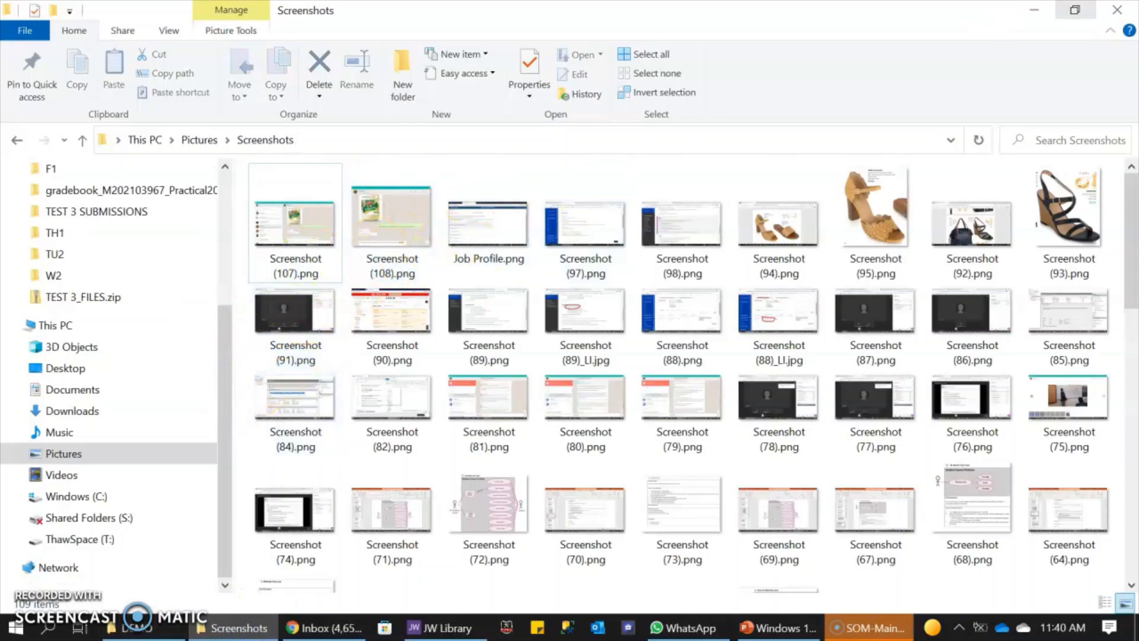
pyautogui.click(1118, 11)
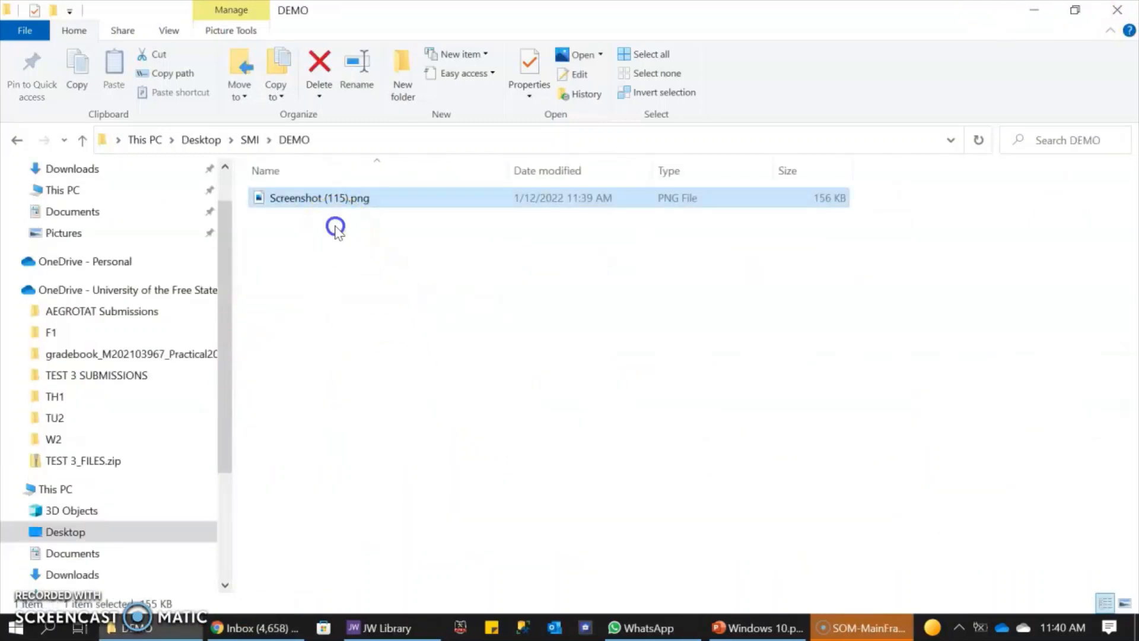
pyautogui.doubleClick(325, 198)
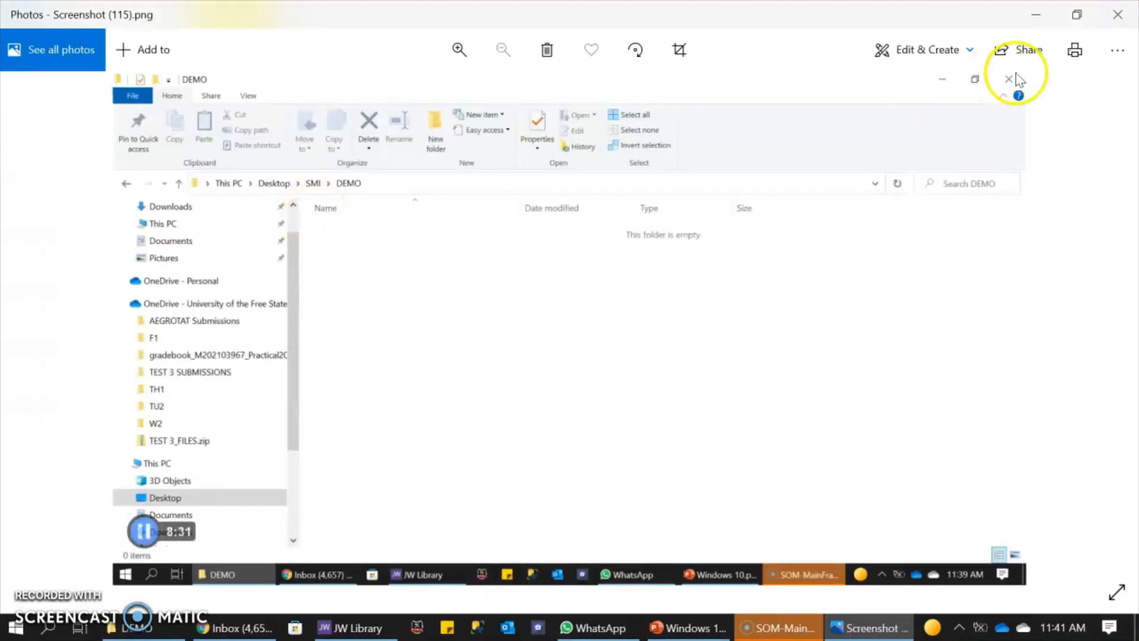
pyautogui.click(1118, 15)
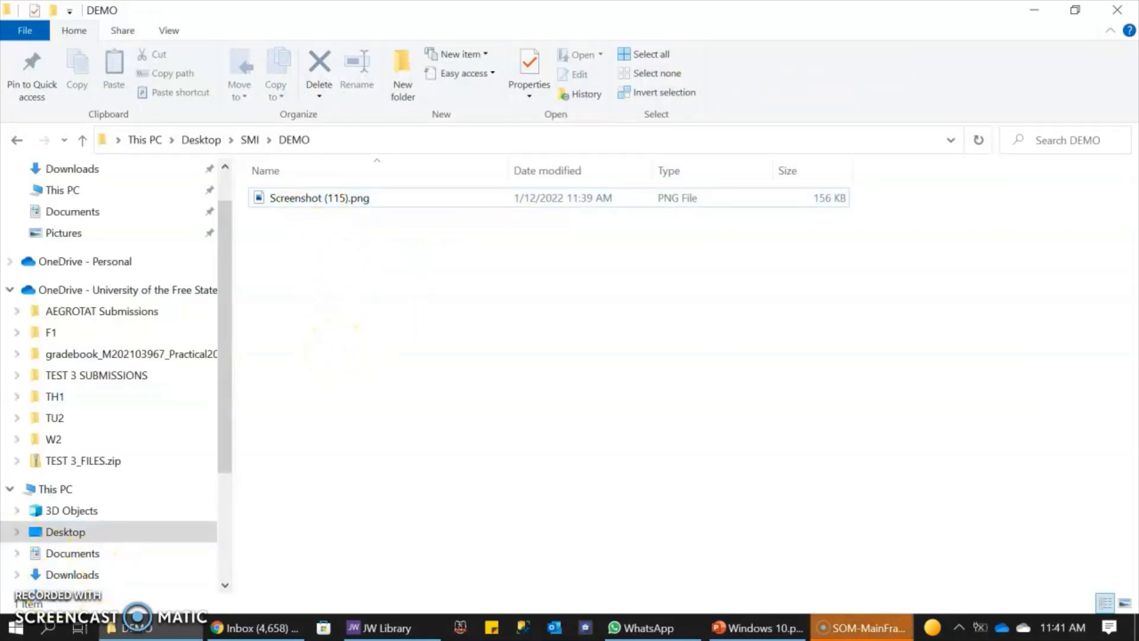
pyautogui.click(325, 204)
pyautogui.click(309, 202)
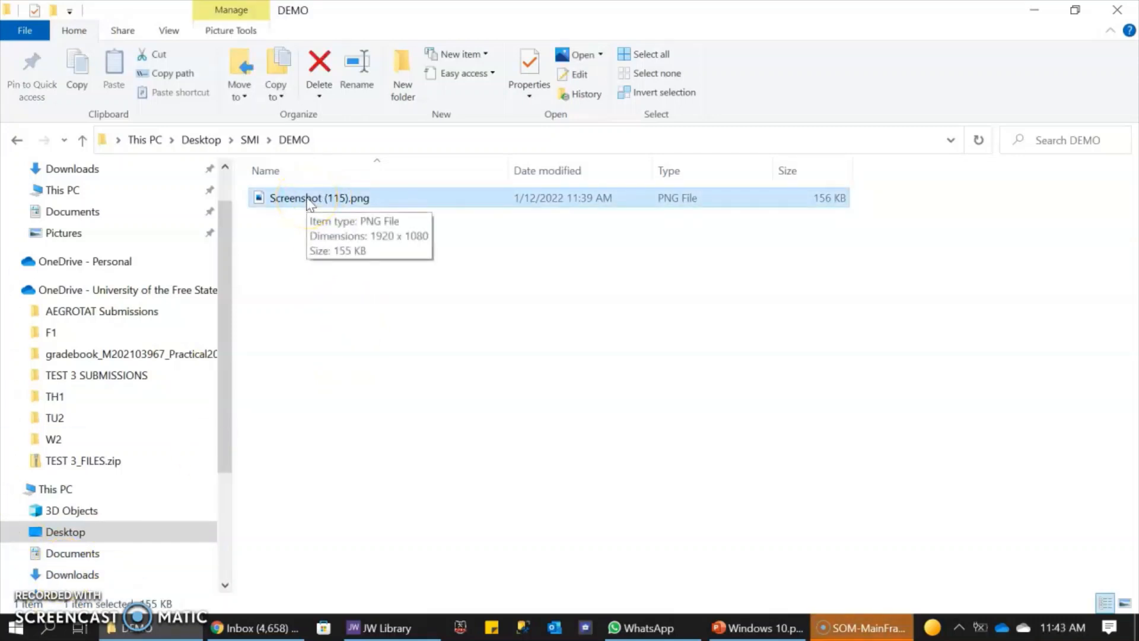
pyautogui.rightClick(308, 203)
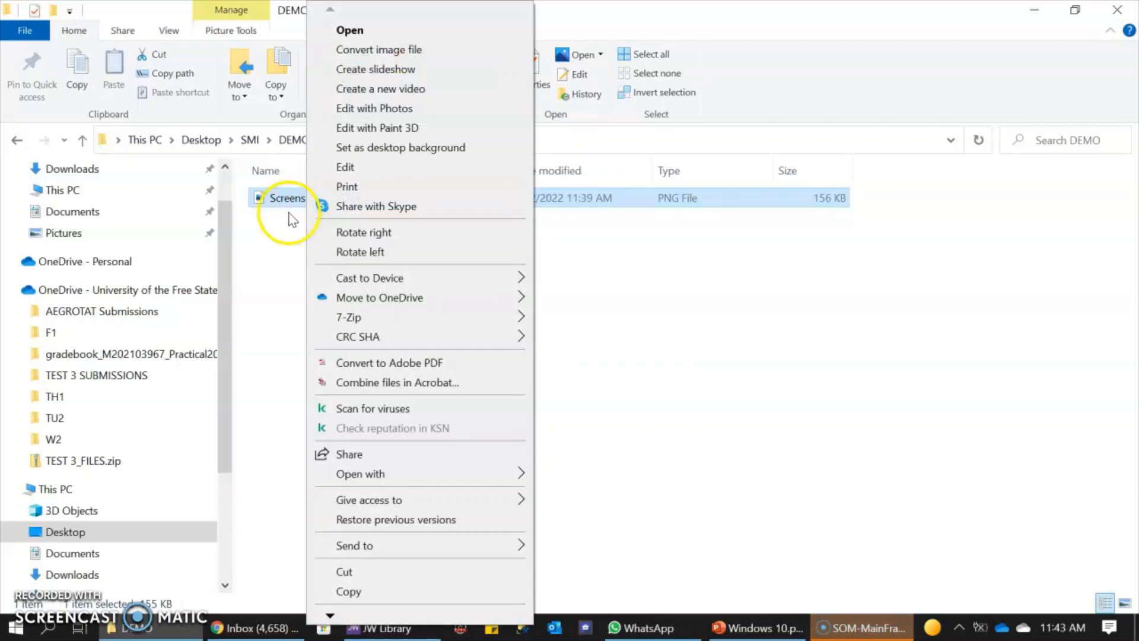
pyautogui.click(287, 216)
# - Select Screenshot (115).png in the DEMO folder, and collapse the ribbon and expand it again
pyautogui.click(291, 199)
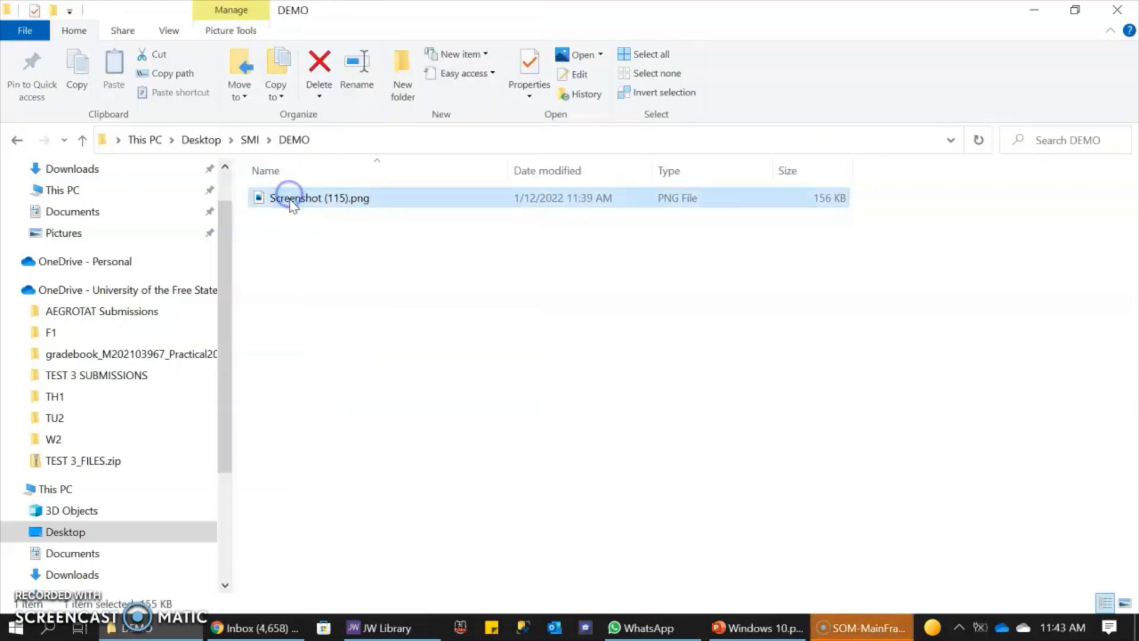
pyautogui.click(1109, 32)
pyautogui.click(1113, 35)
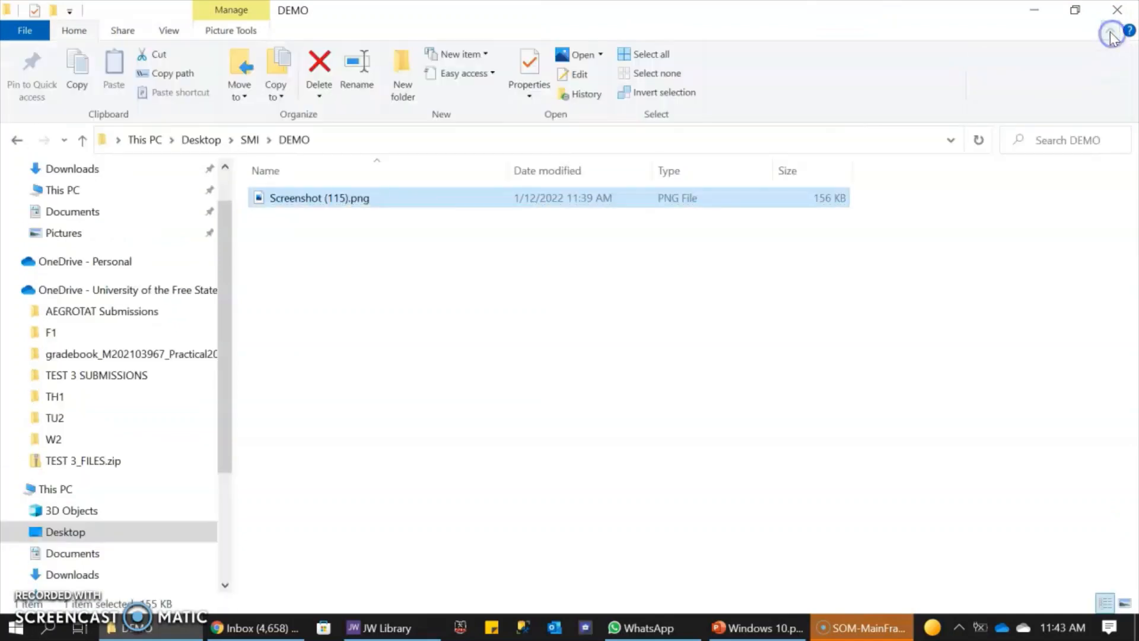
pyautogui.click(1111, 33)
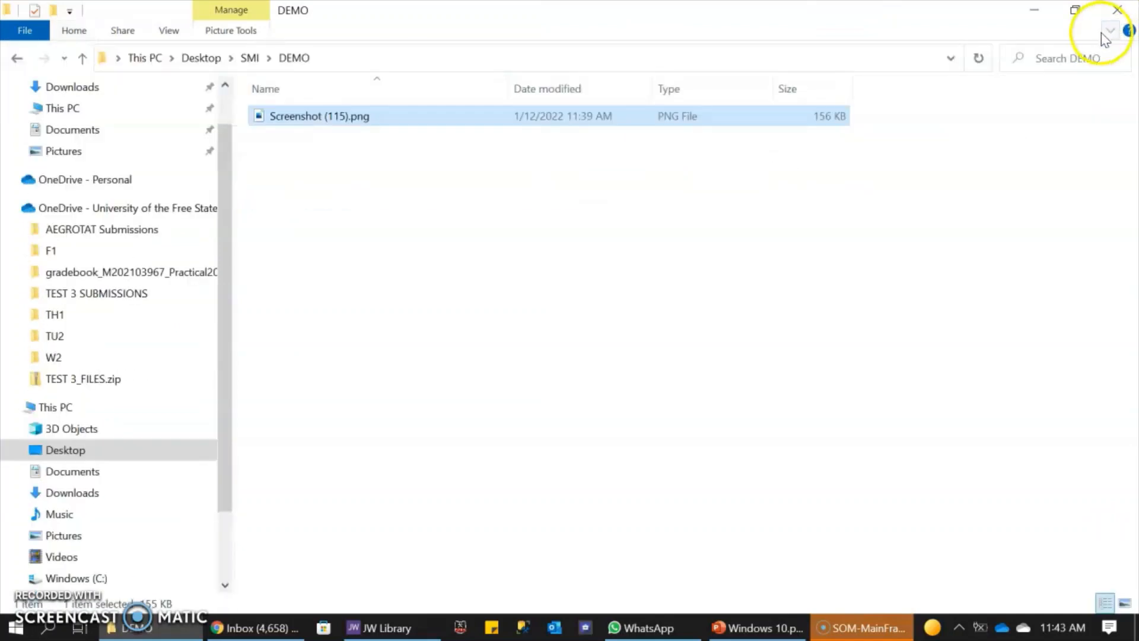
pyautogui.click(1112, 34)
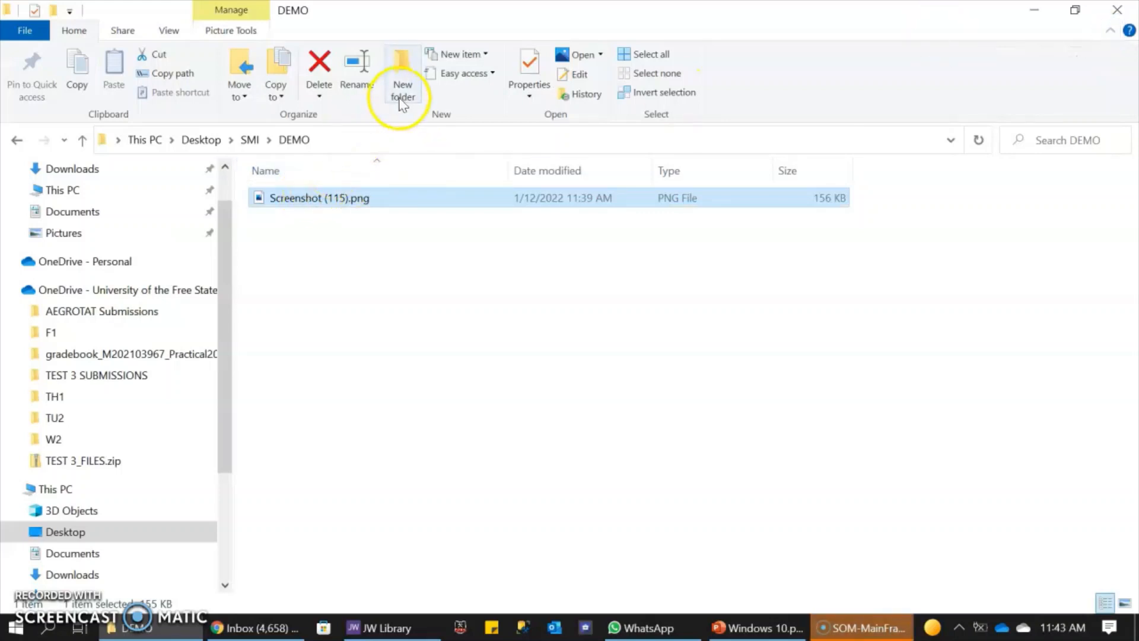
# - Rename Screenshot (115).png in the DEMO folder to PIC, keeping the .png extension
pyautogui.click(358, 69)
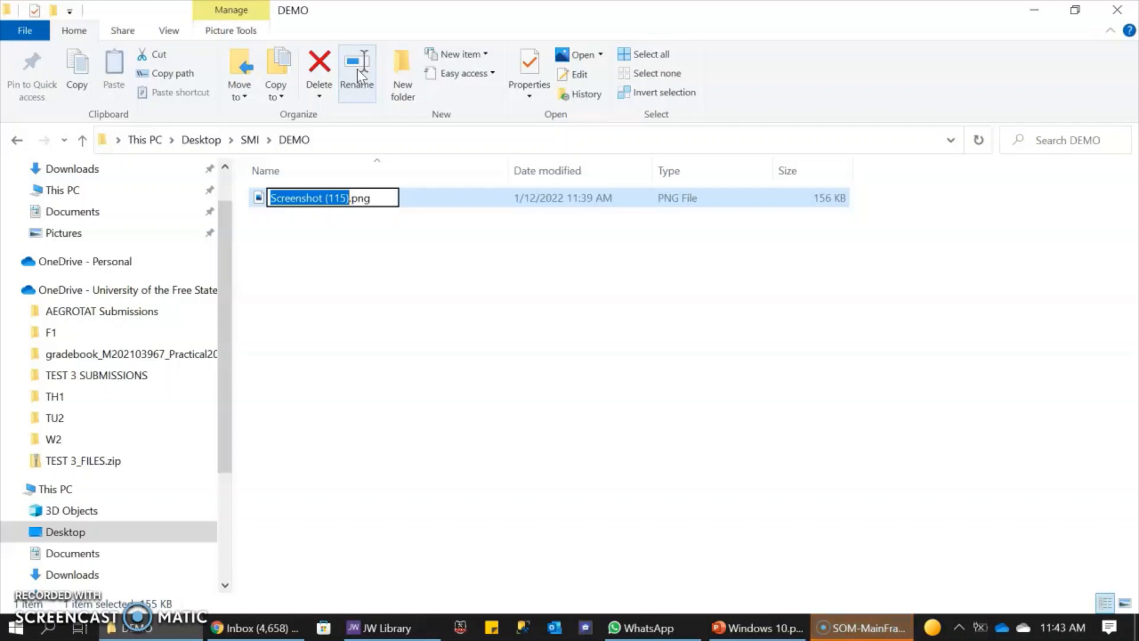
pyautogui.write('Pl')
pyautogui.write('C')
pyautogui.click(313, 310)
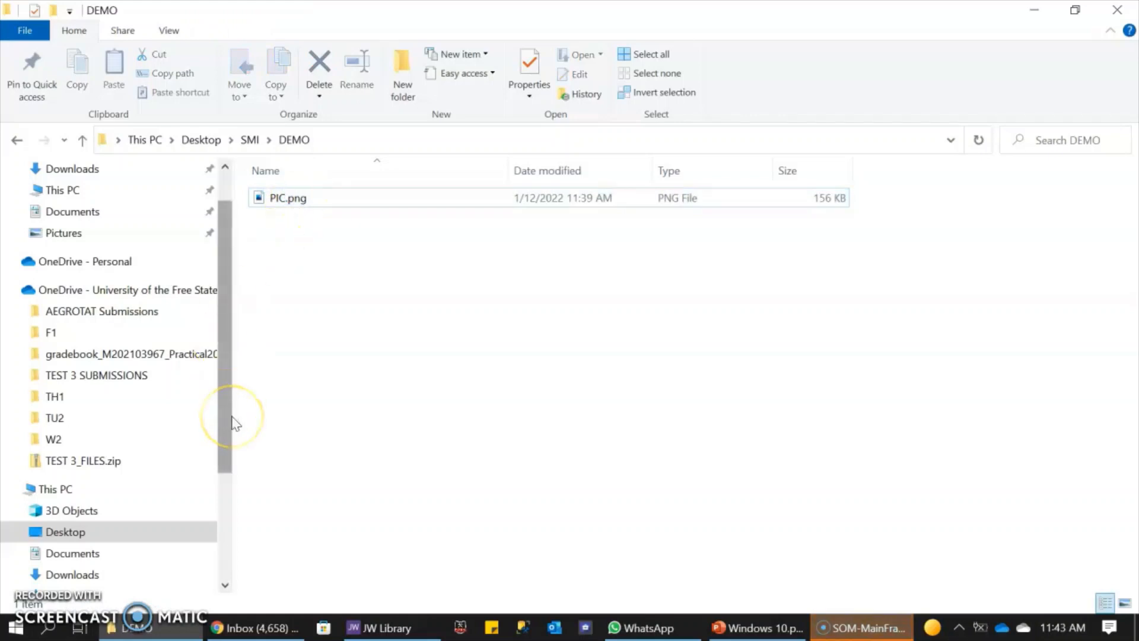
# - Search Windows for Word, open it and create a blank document
pyautogui.click(50, 630)
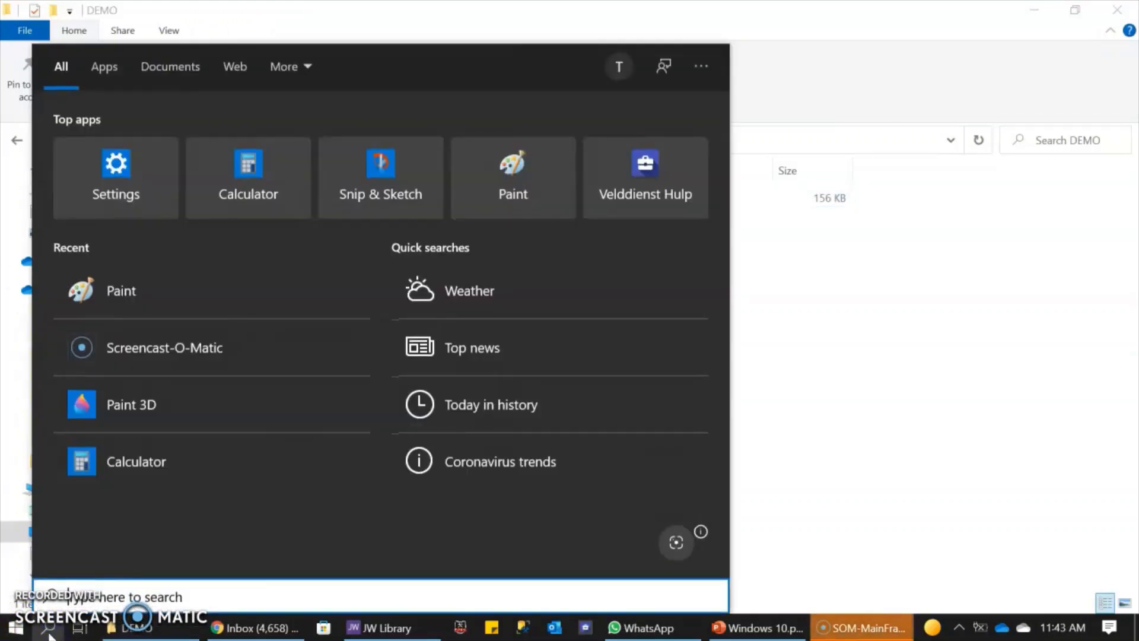
pyautogui.write('word')
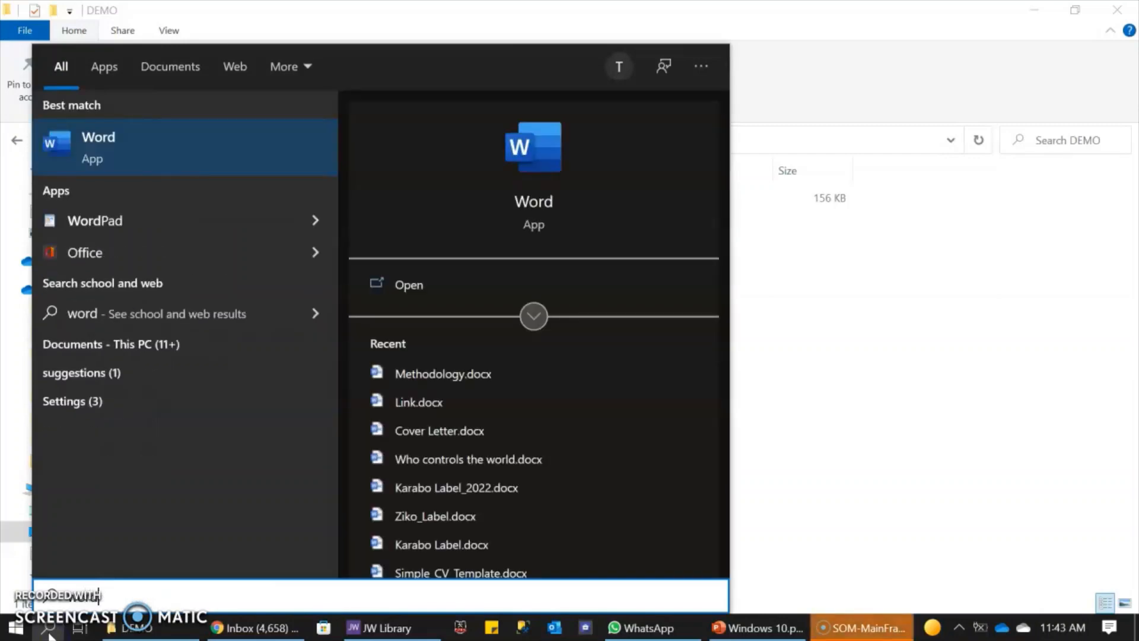
pyautogui.press('Return')
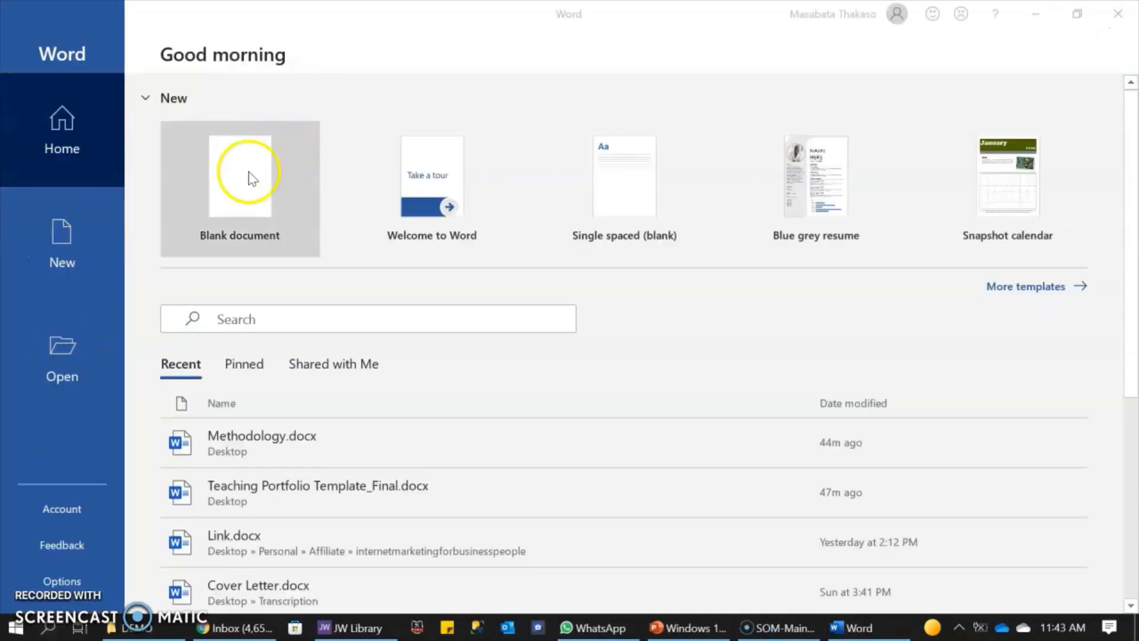
pyautogui.click(249, 173)
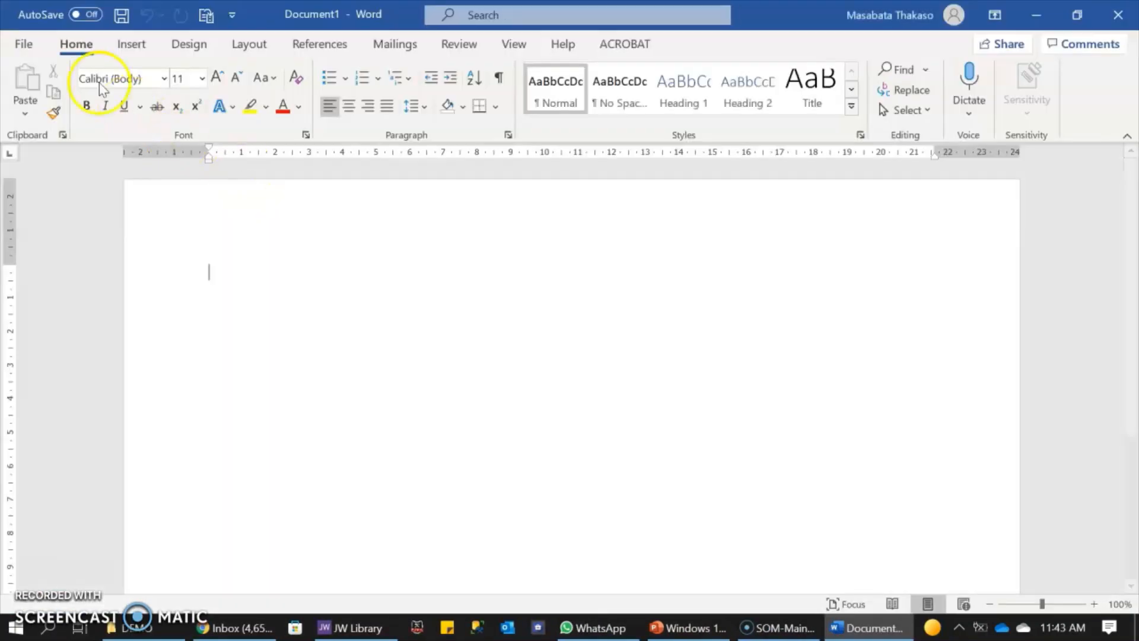
# - Start saving the blank document under a new name on this PC, choosing Desktop > SMI > DEMO as the destination folder
pyautogui.click(24, 44)
pyautogui.click(77, 285)
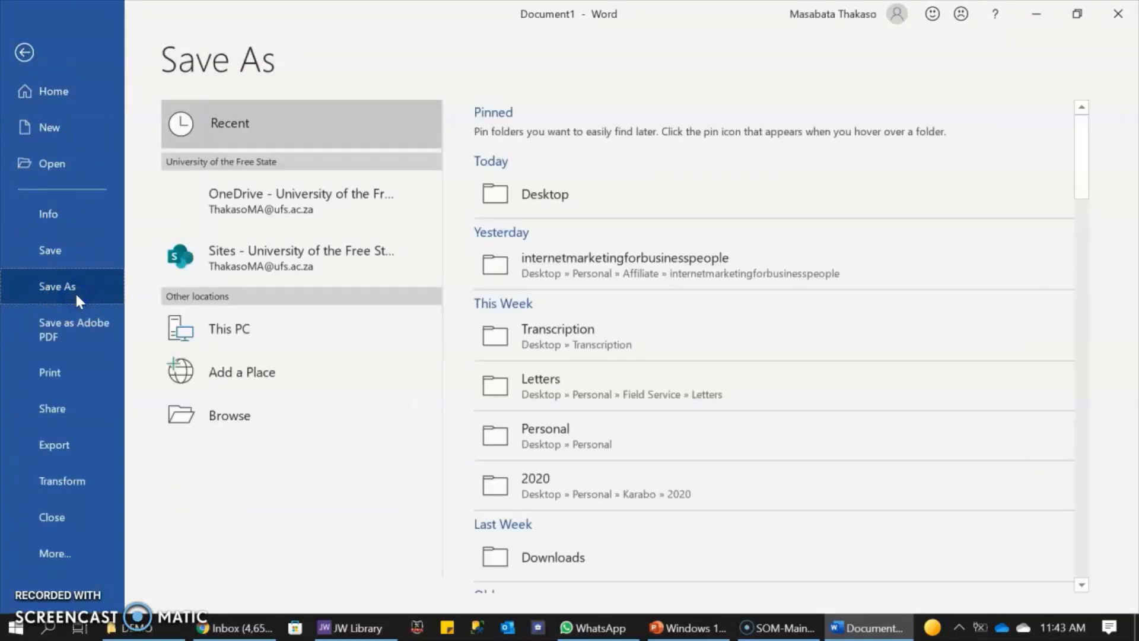
pyautogui.click(220, 344)
pyautogui.click(279, 419)
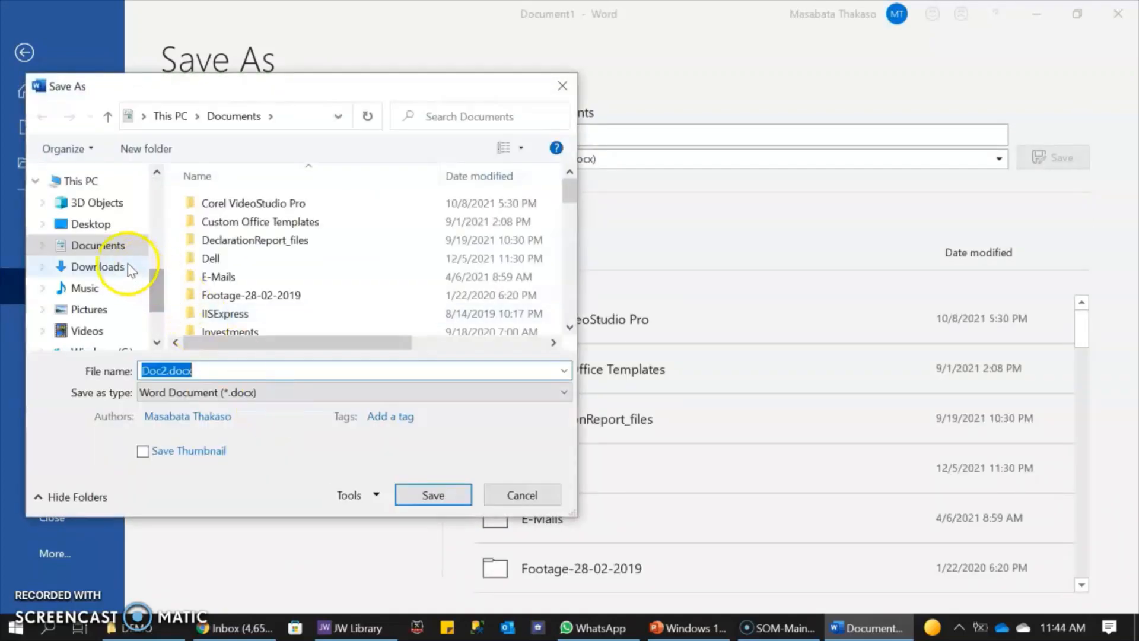
pyautogui.click(92, 224)
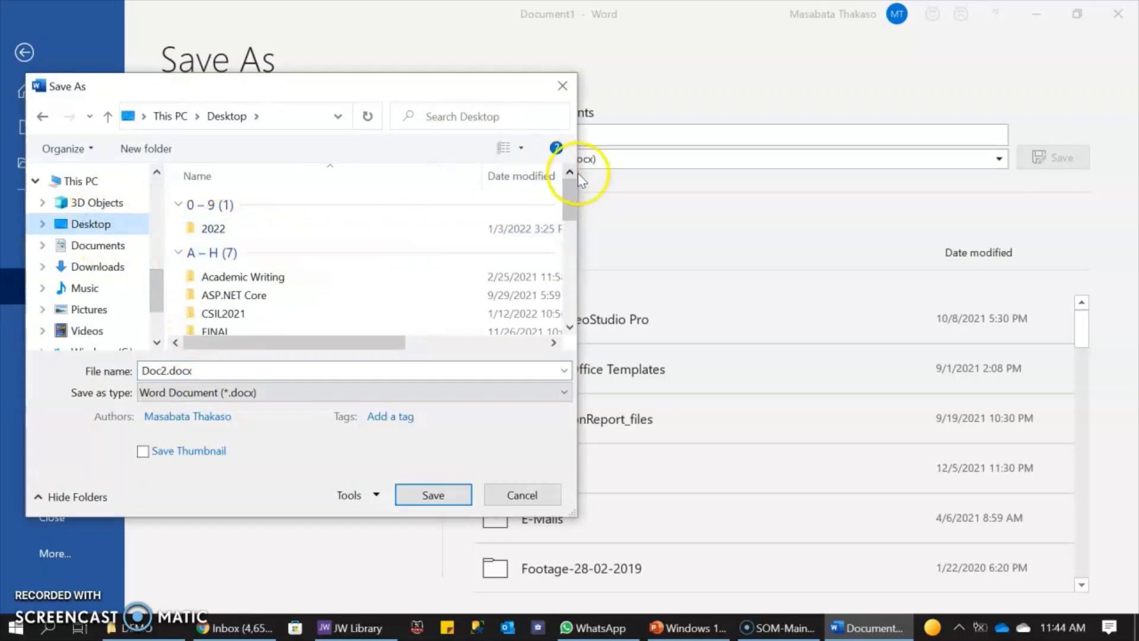
pyautogui.moveTo(561, 197); pyautogui.dragTo(568, 282)
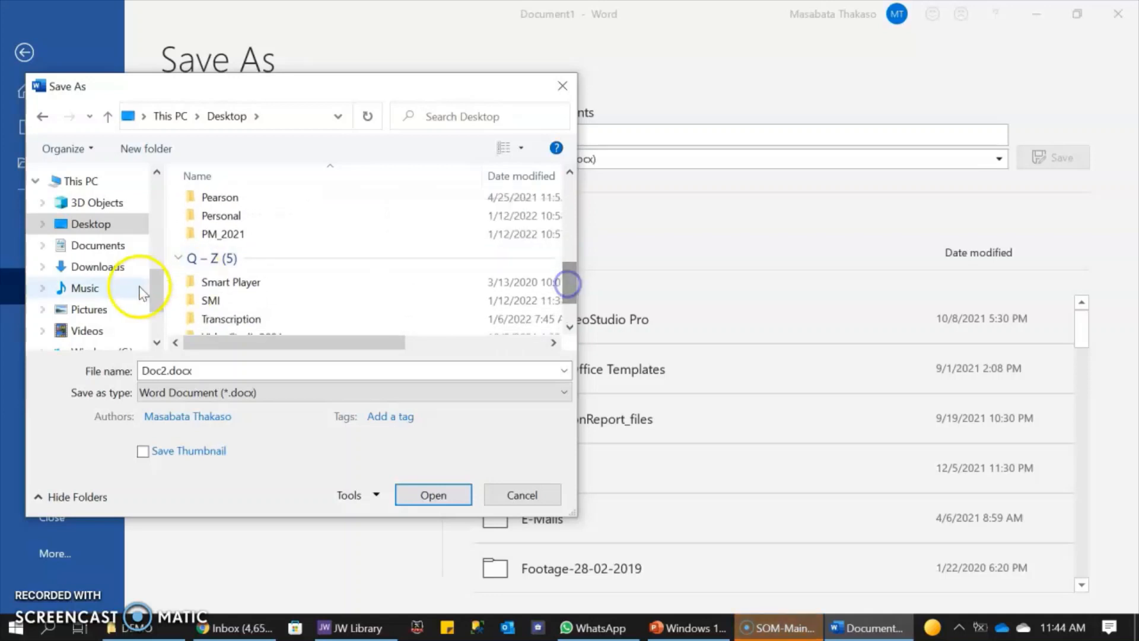
pyautogui.doubleClick(211, 305)
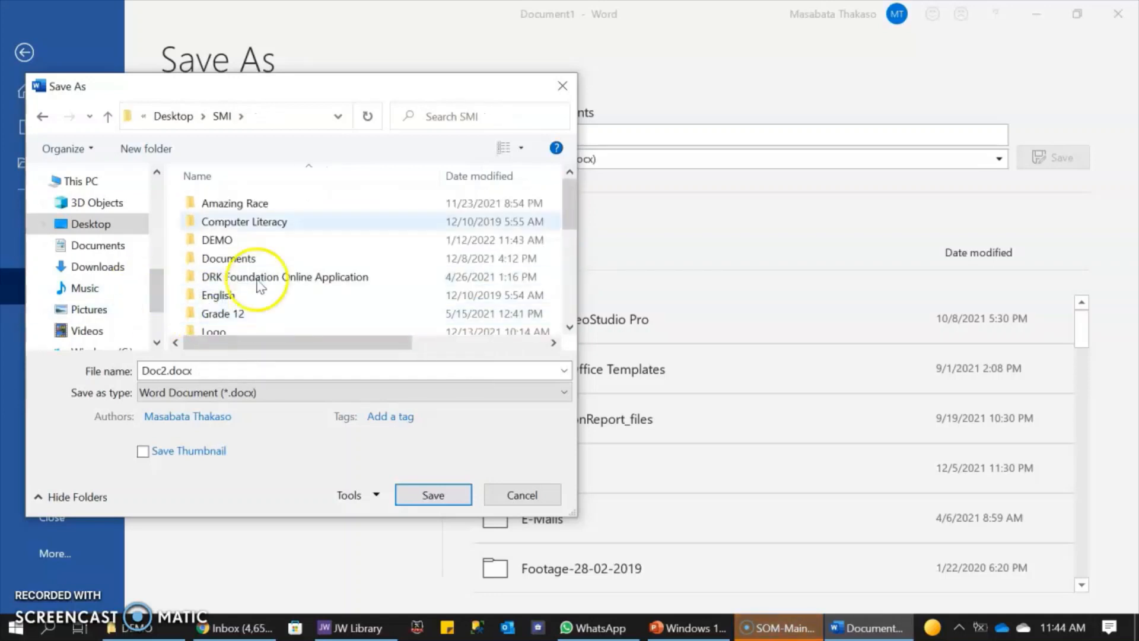
pyautogui.doubleClick(236, 241)
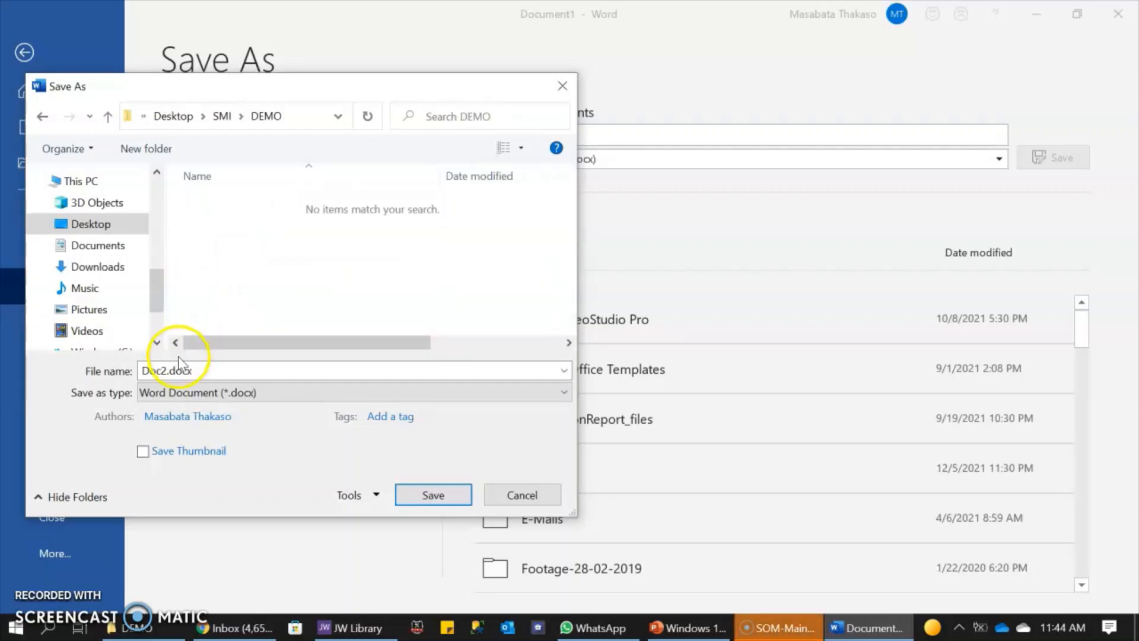
# - Save the document in DEMO under the file name Word1, and close Word
pyautogui.doubleClick(169, 370)
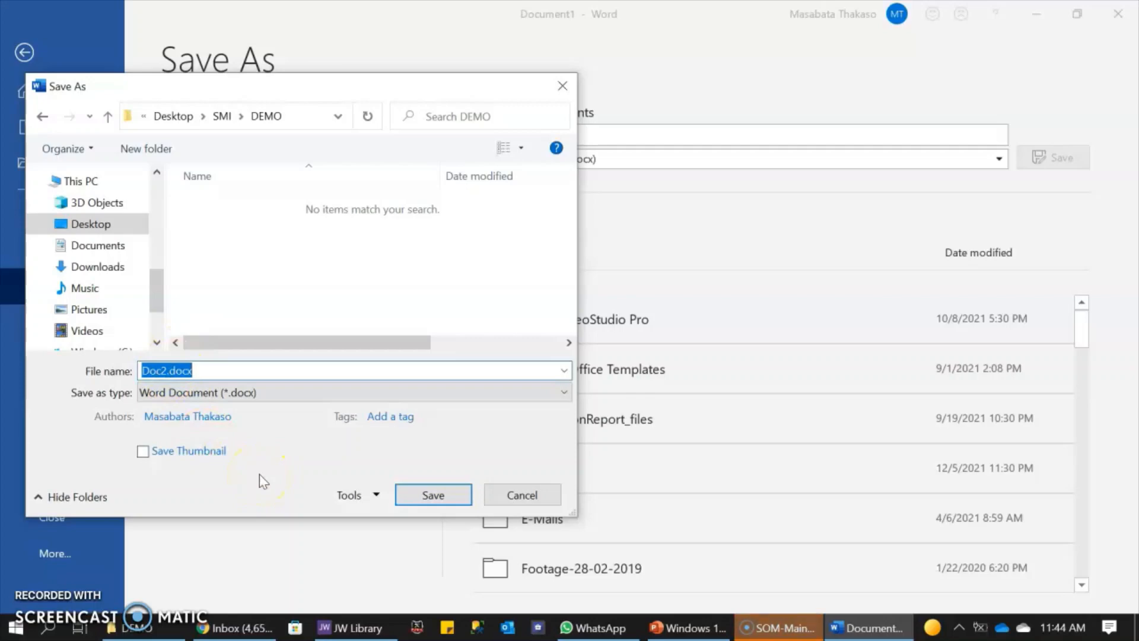
pyautogui.write('Word')
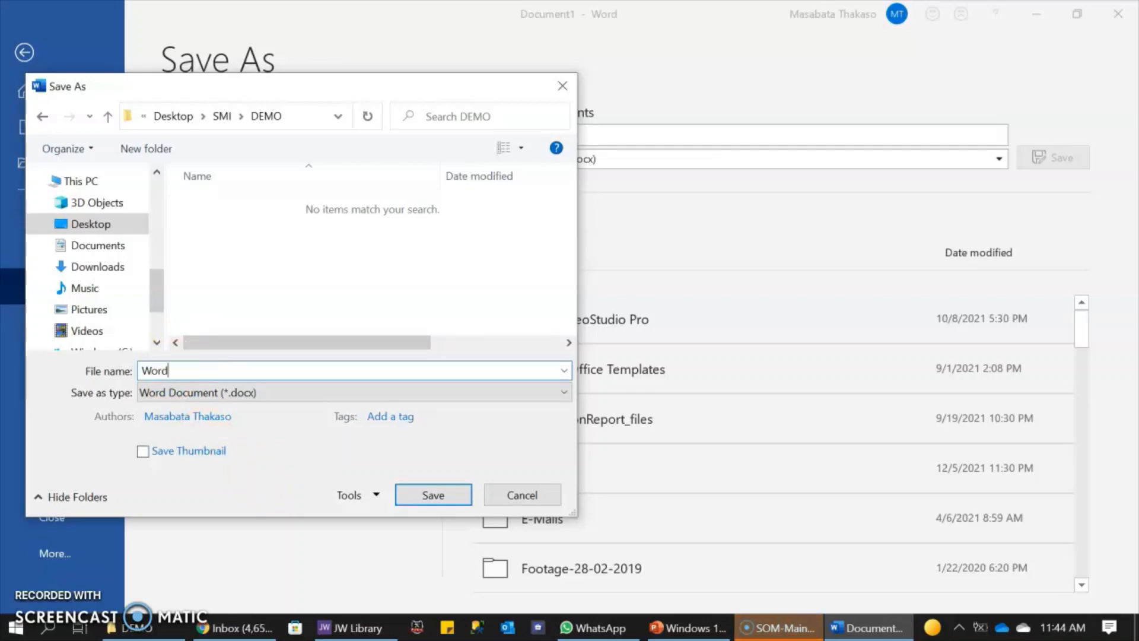
pyautogui.write('1')
pyautogui.click(433, 496)
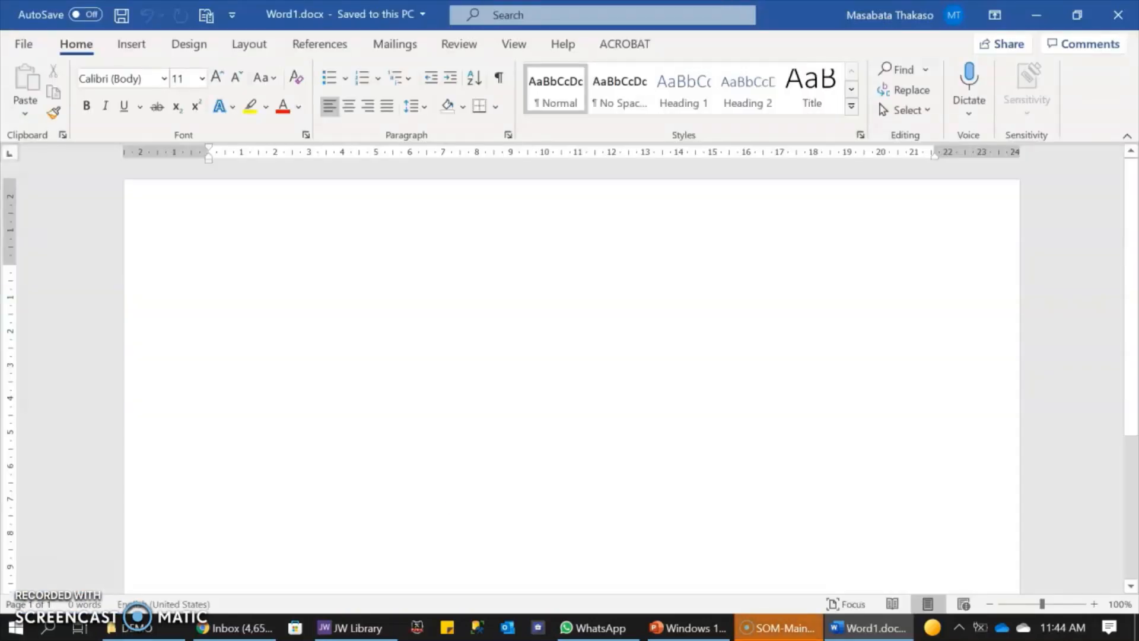
pyautogui.click(1118, 14)
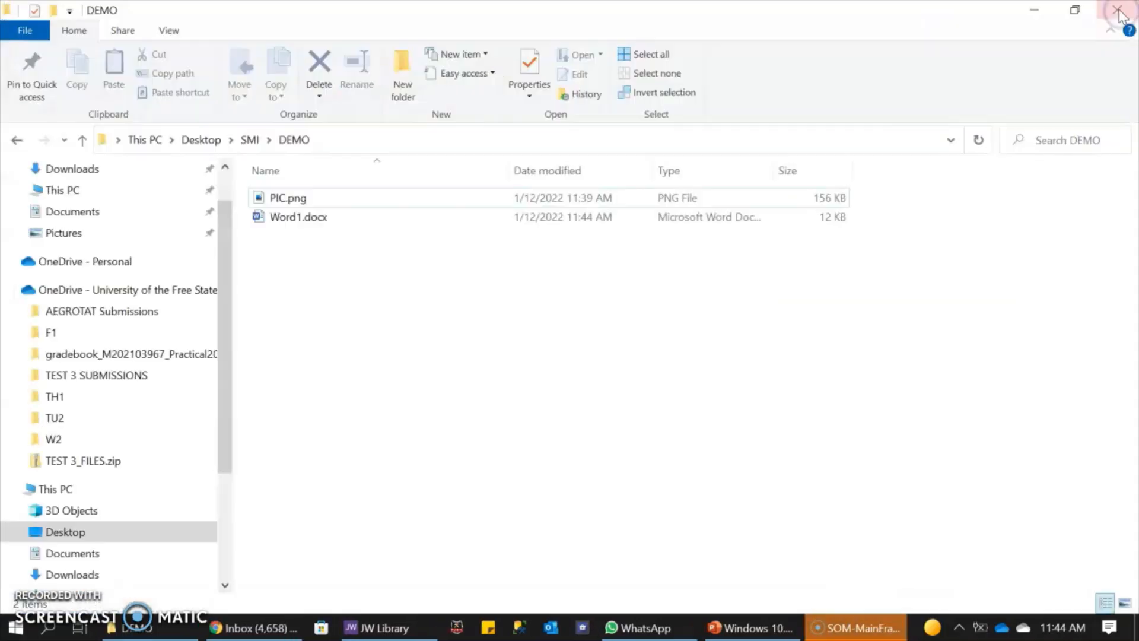
# - Go up to the SMI folder, reopen DEMO, and check the PIC.png and Word1.docx files in it
pyautogui.click(250, 139)
pyautogui.click(279, 238)
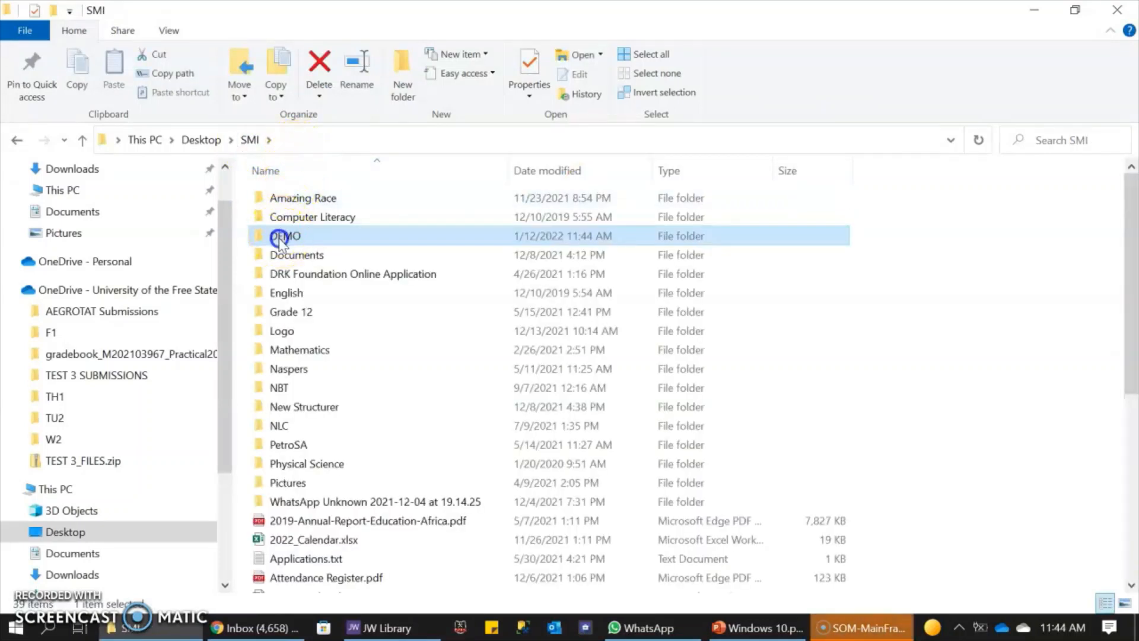
pyautogui.doubleClick(279, 238)
pyautogui.click(276, 198)
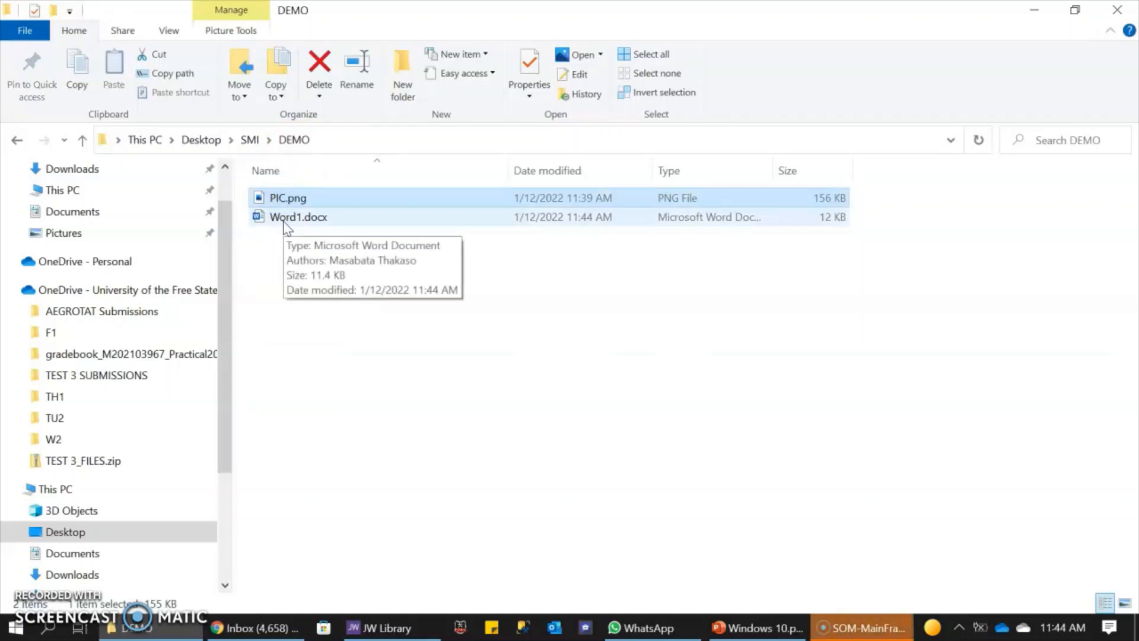
pyautogui.click(288, 229)
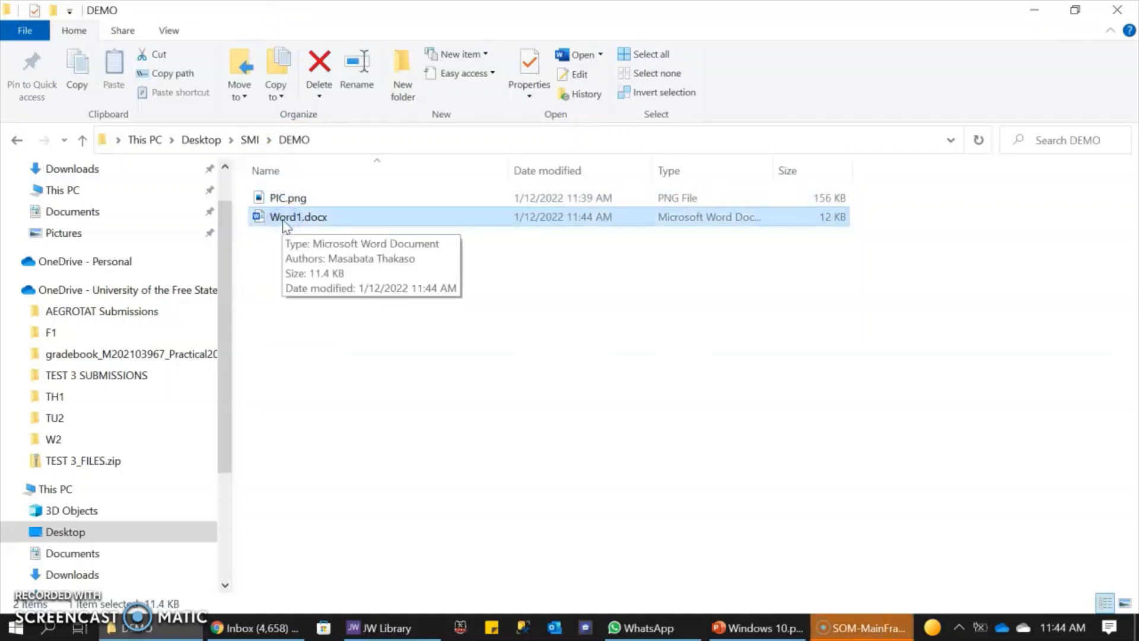
# - Go up to the SMI folder and open Amazing Race and its subfolder WhatsApp Unknown 2021-11-23 at 20.51.51
pyautogui.click(83, 140)
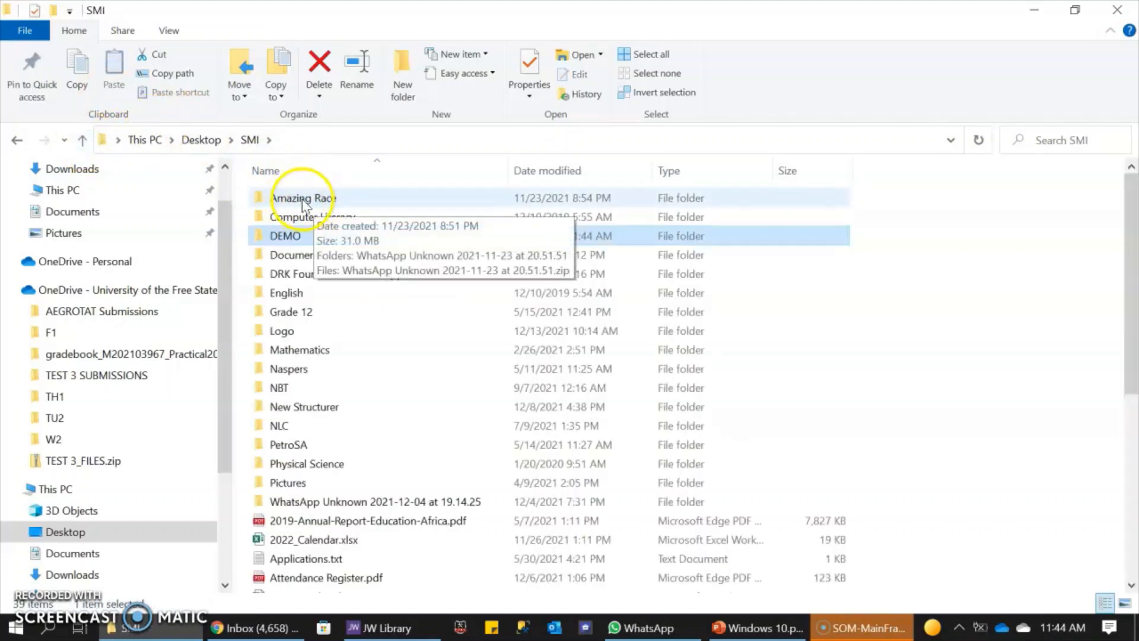
pyautogui.doubleClick(303, 199)
pyautogui.doubleClick(301, 201)
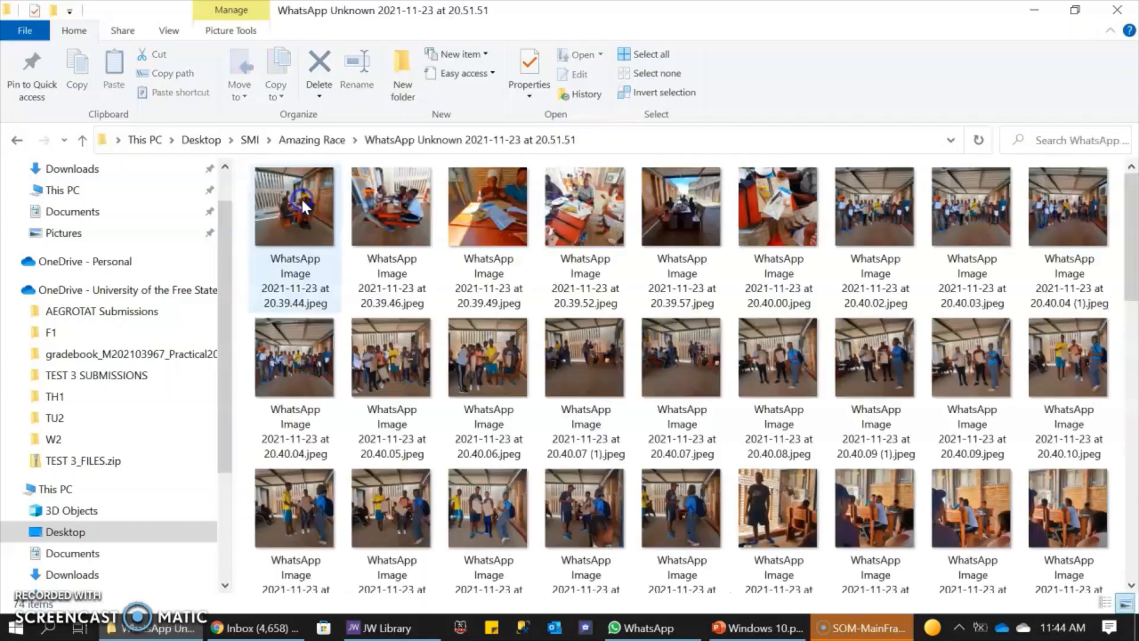
# - Copy WhatsApp Image 2021-11-23 at 20.39.49.jpeg and paste it into the DEMO folder inside SMI
pyautogui.click(487, 211)
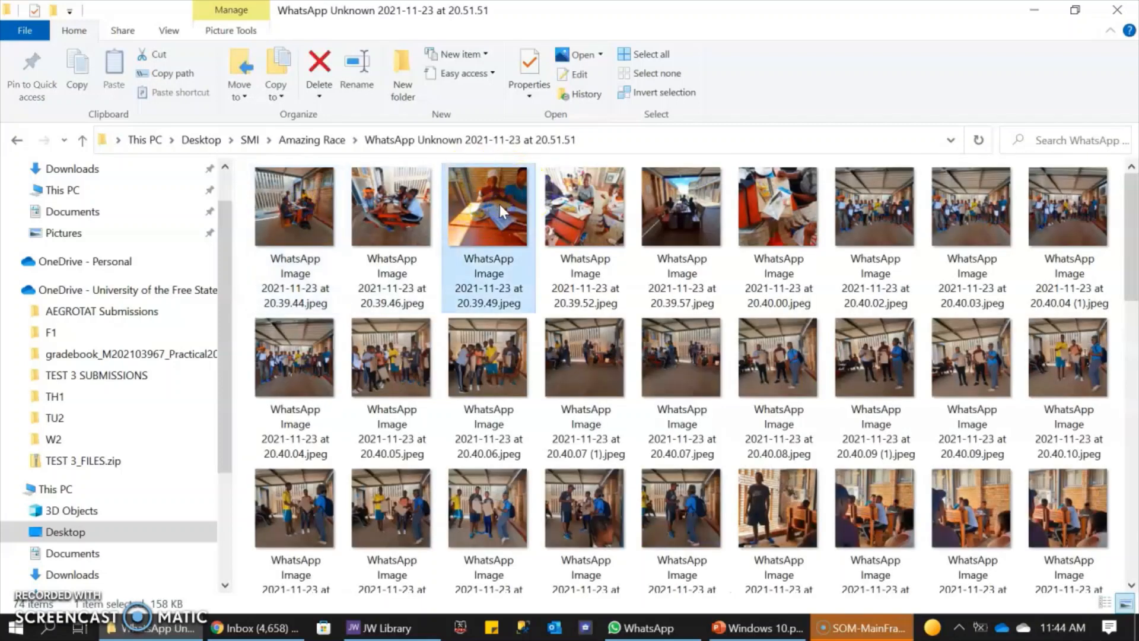
pyautogui.rightClick(500, 204)
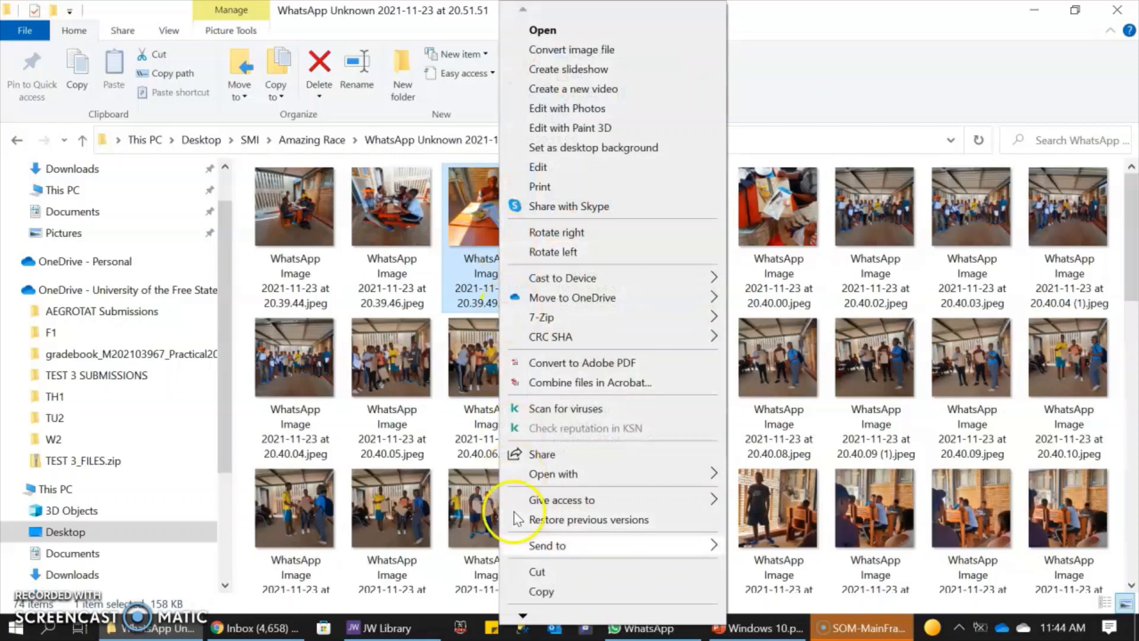
pyautogui.click(541, 592)
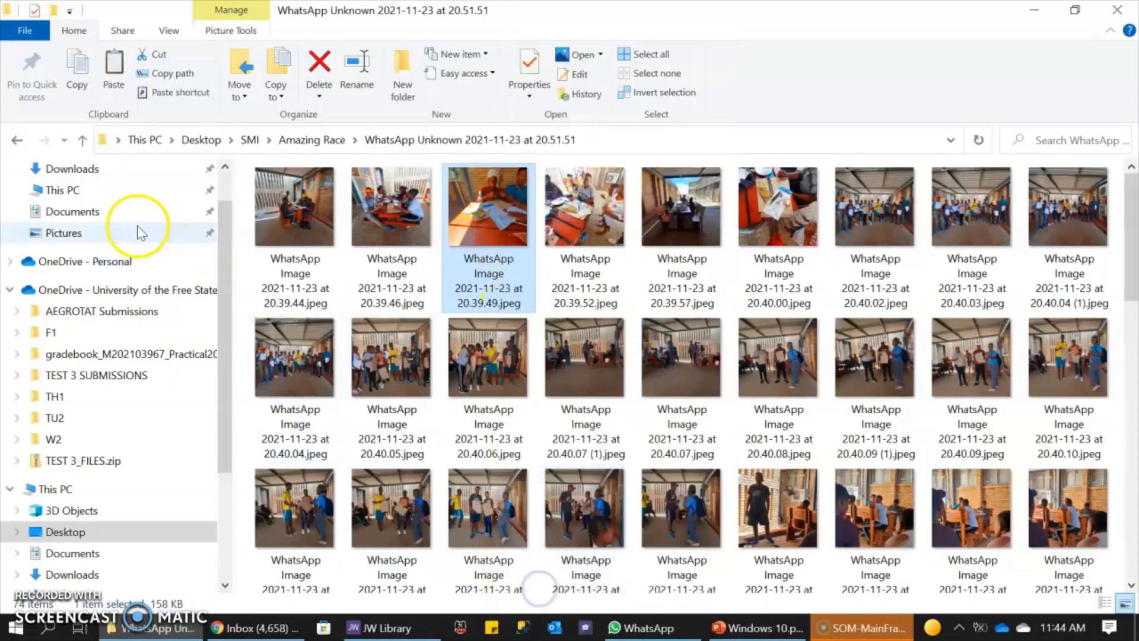
pyautogui.click(82, 142)
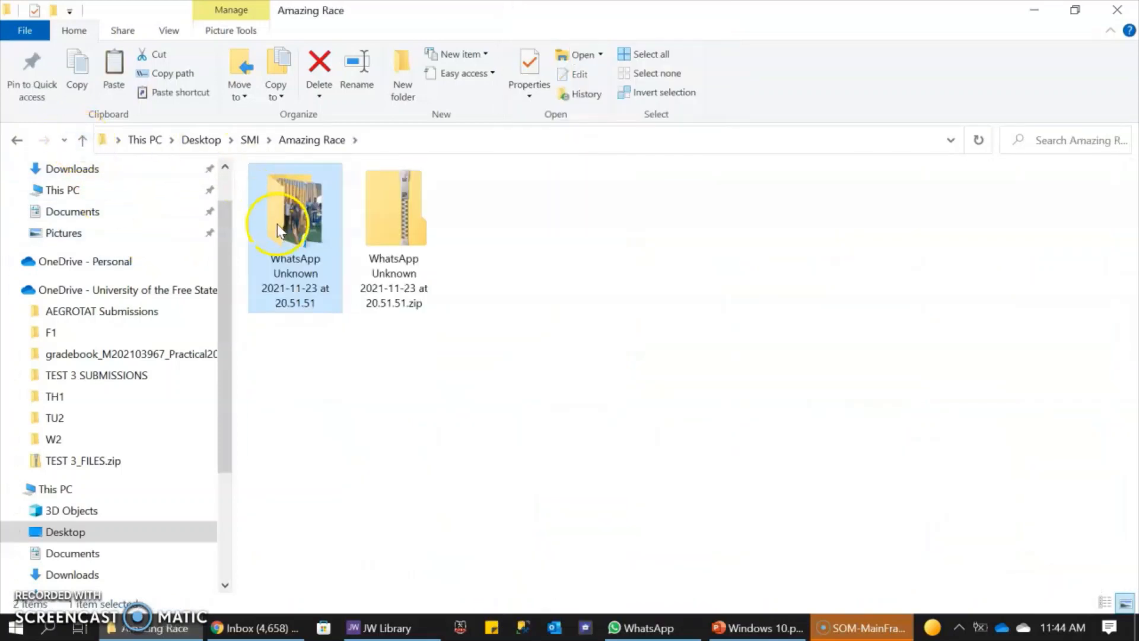
pyautogui.click(83, 140)
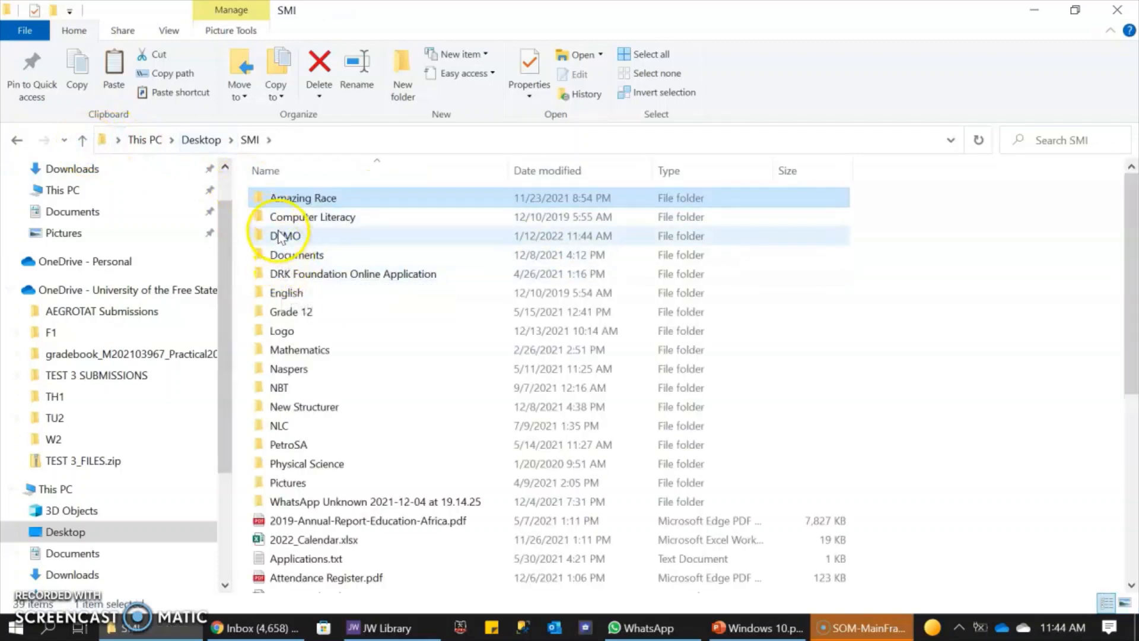
pyautogui.doubleClick(279, 233)
pyautogui.rightClick(382, 300)
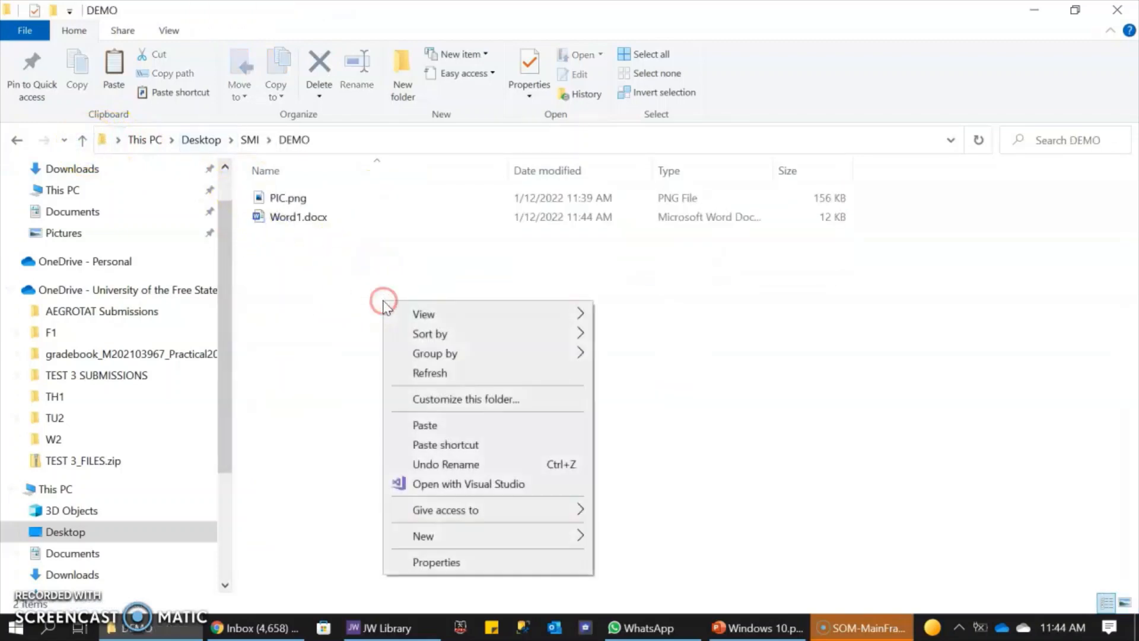
pyautogui.click(460, 431)
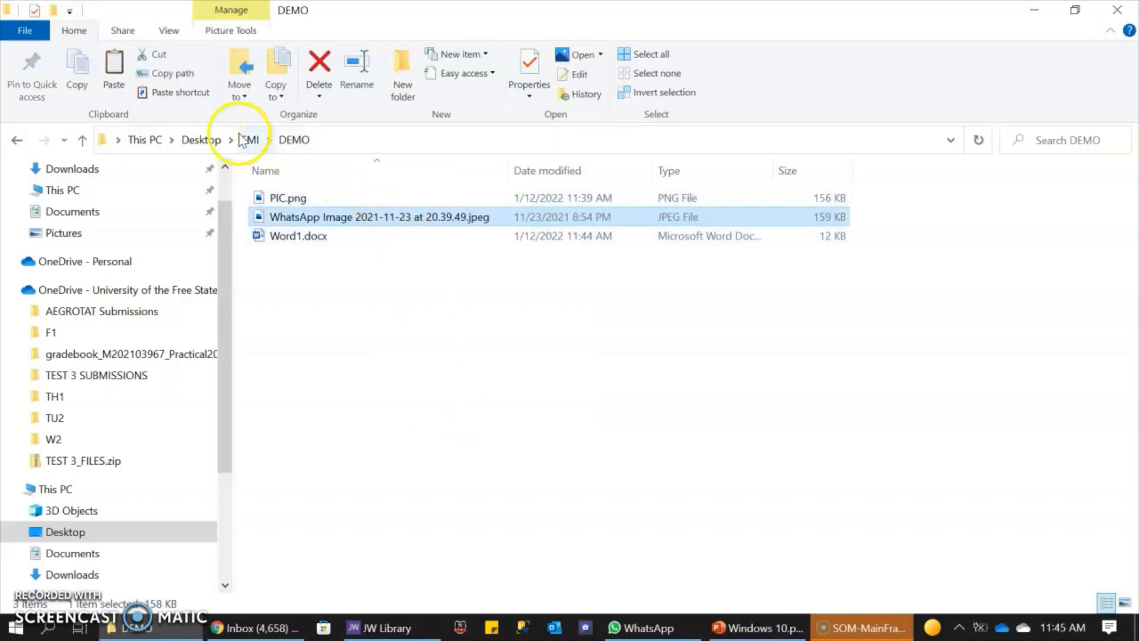
# - Open the Documents folder in SMI and start copying Constituttion.docx to a custom location
pyautogui.click(83, 140)
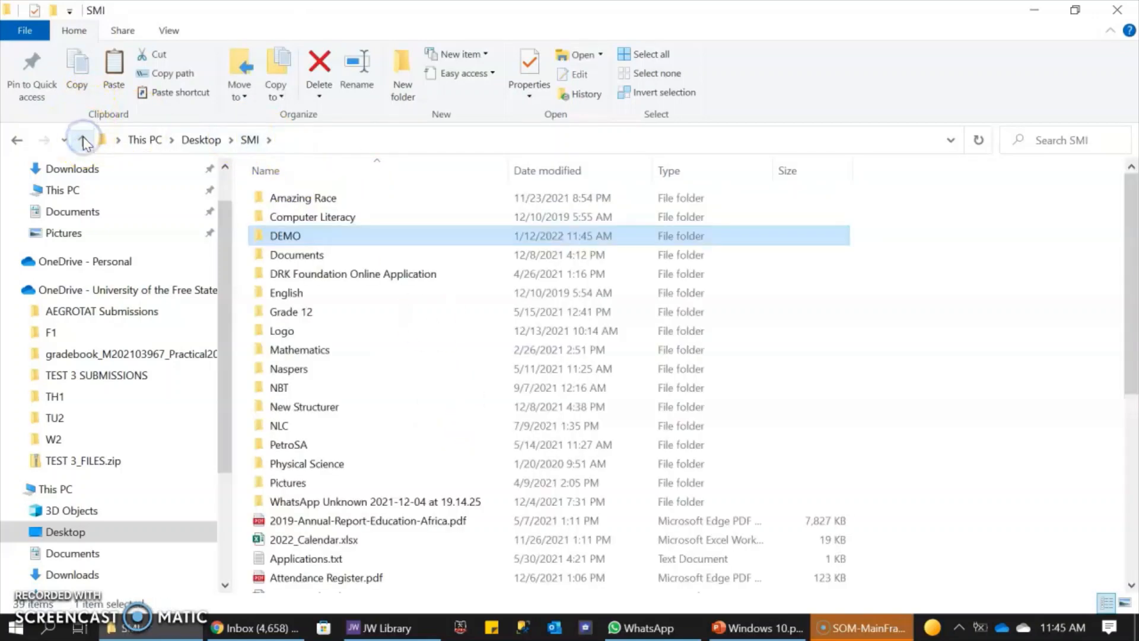
pyautogui.doubleClick(326, 255)
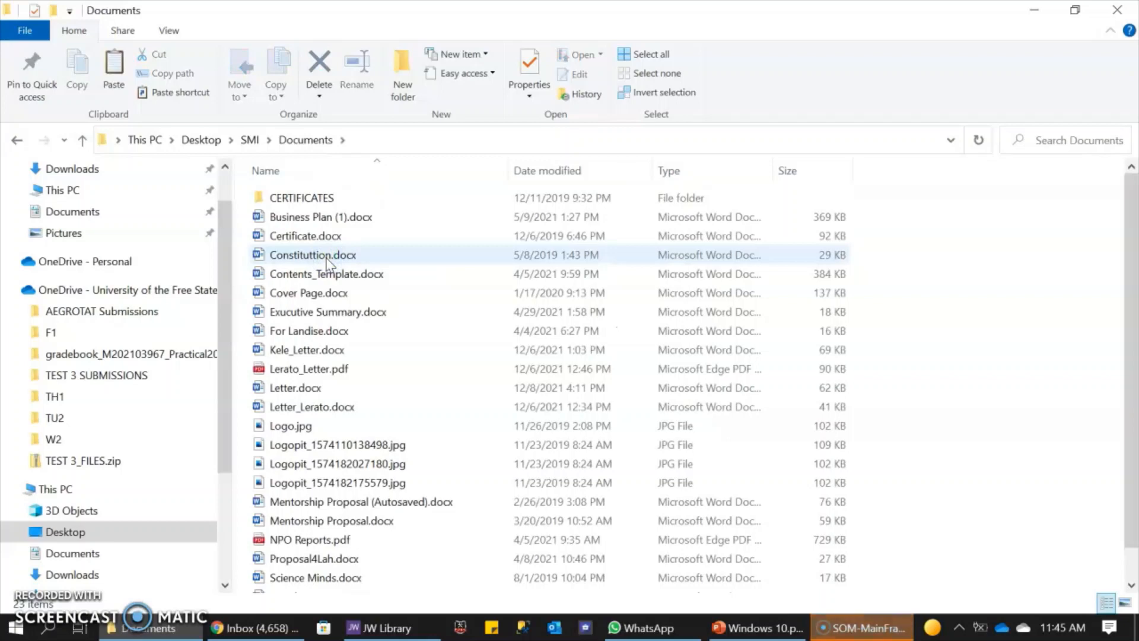
pyautogui.click(289, 259)
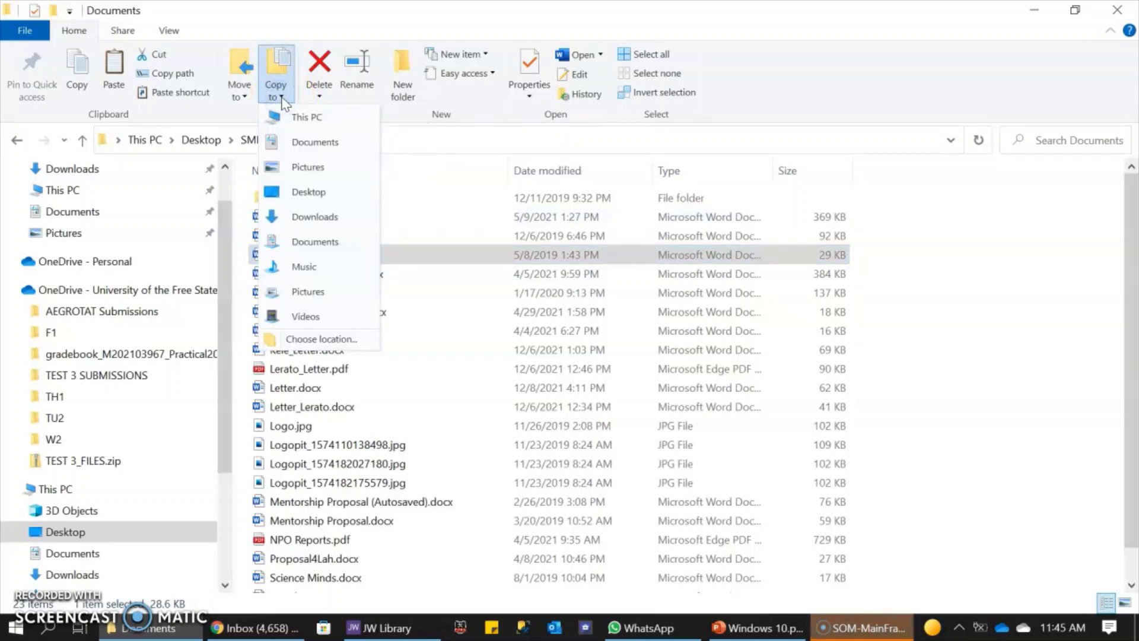
pyautogui.click(297, 340)
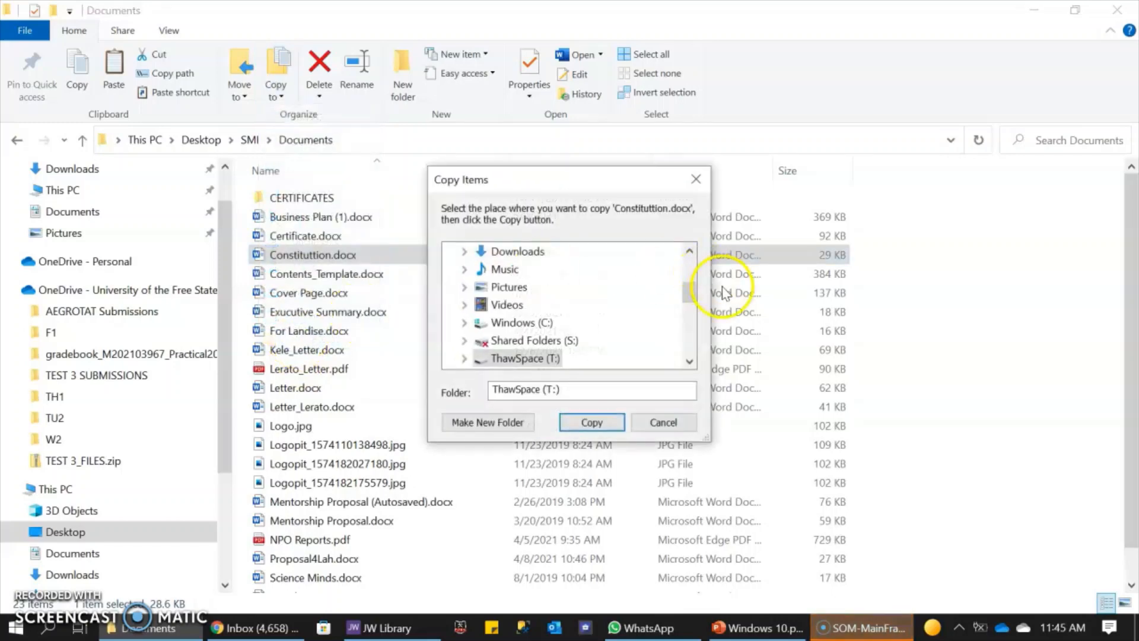
# - Find and expand the Desktop folder among the copy destinations
pyautogui.click(689, 360)
pyautogui.click(689, 361)
pyautogui.click(689, 361)
pyautogui.click(689, 361)
pyautogui.click(689, 361)
pyautogui.click(689, 361)
pyautogui.moveTo(689, 317); pyautogui.dragTo(680, 288)
pyautogui.click(522, 287)
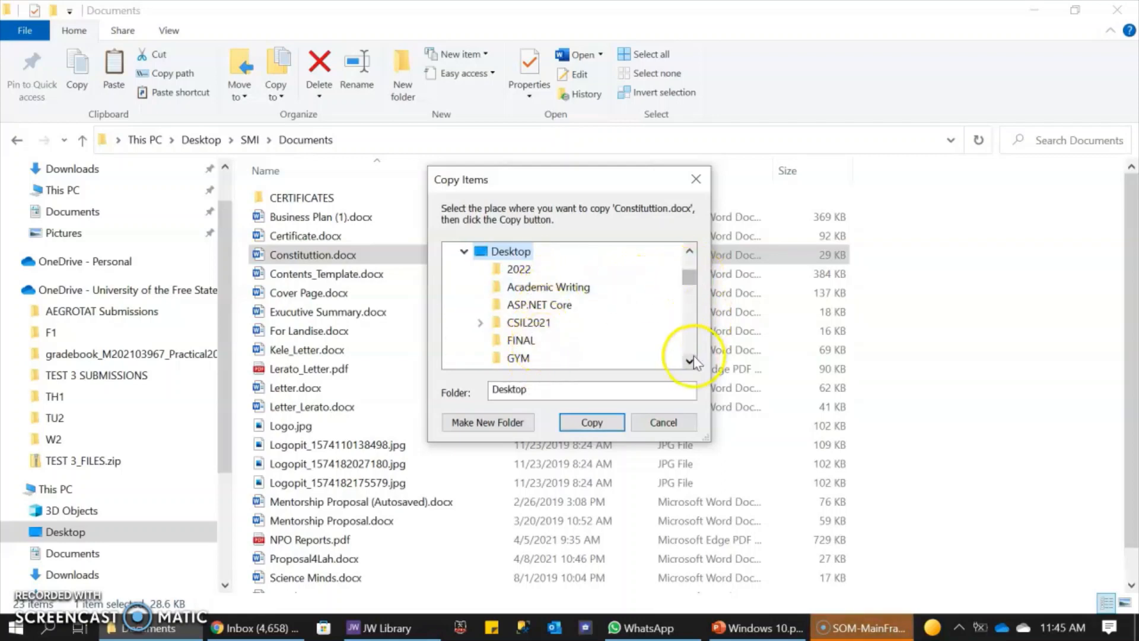
# - Choose SMI > DEMO under Desktop as the destination and copy Constituttion.docx there
pyautogui.click(690, 361)
pyautogui.click(689, 361)
pyautogui.click(690, 361)
pyautogui.click(689, 361)
pyautogui.click(689, 361)
pyautogui.click(689, 361)
pyautogui.click(689, 280)
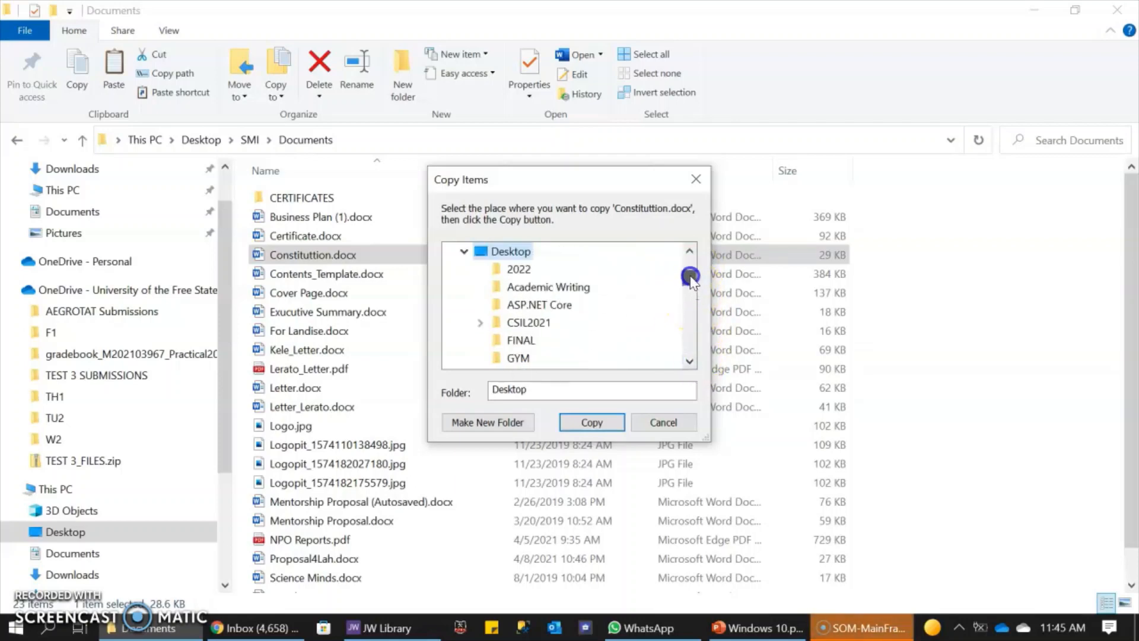
pyautogui.click(690, 360)
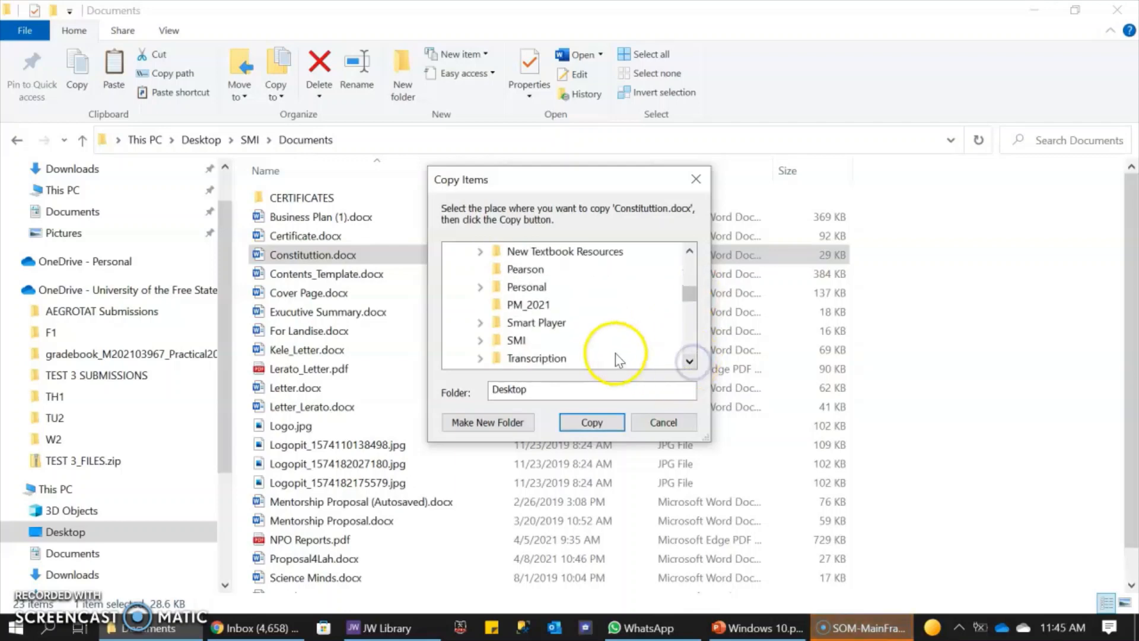
pyautogui.click(582, 341)
pyautogui.click(566, 286)
pyautogui.scroll(1, 534, 291)
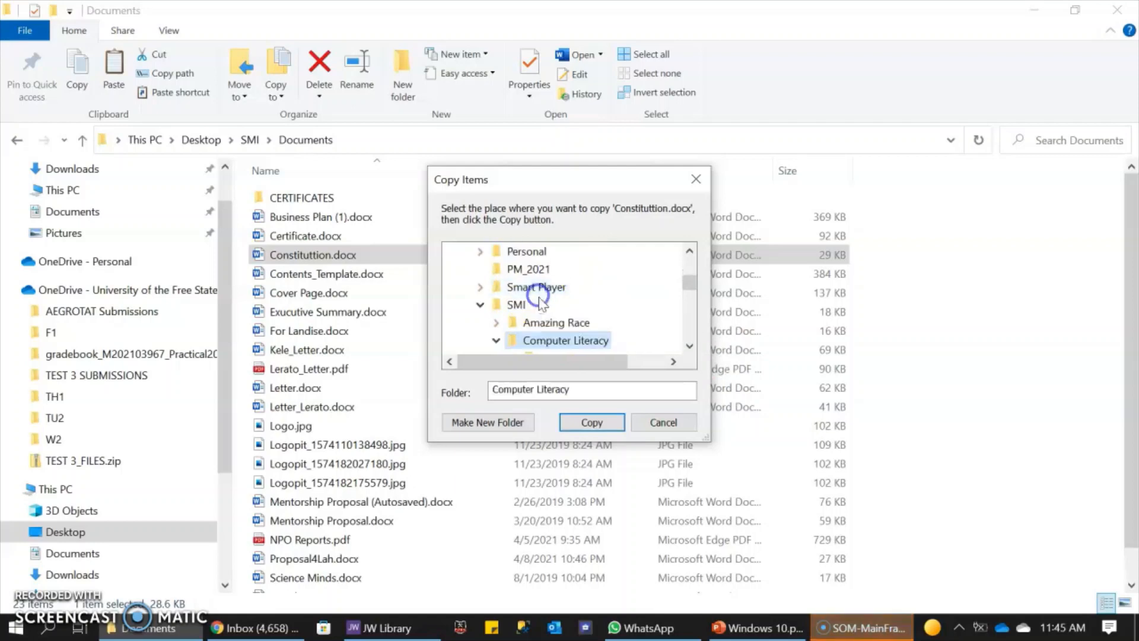
pyautogui.click(689, 252)
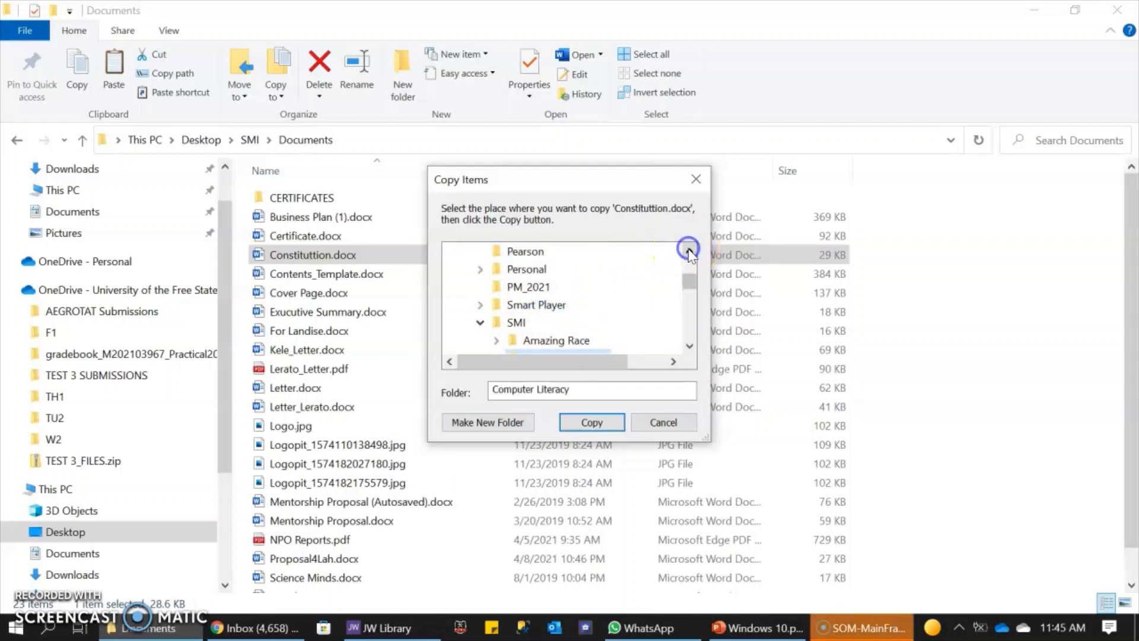
pyautogui.click(690, 347)
pyautogui.click(690, 347)
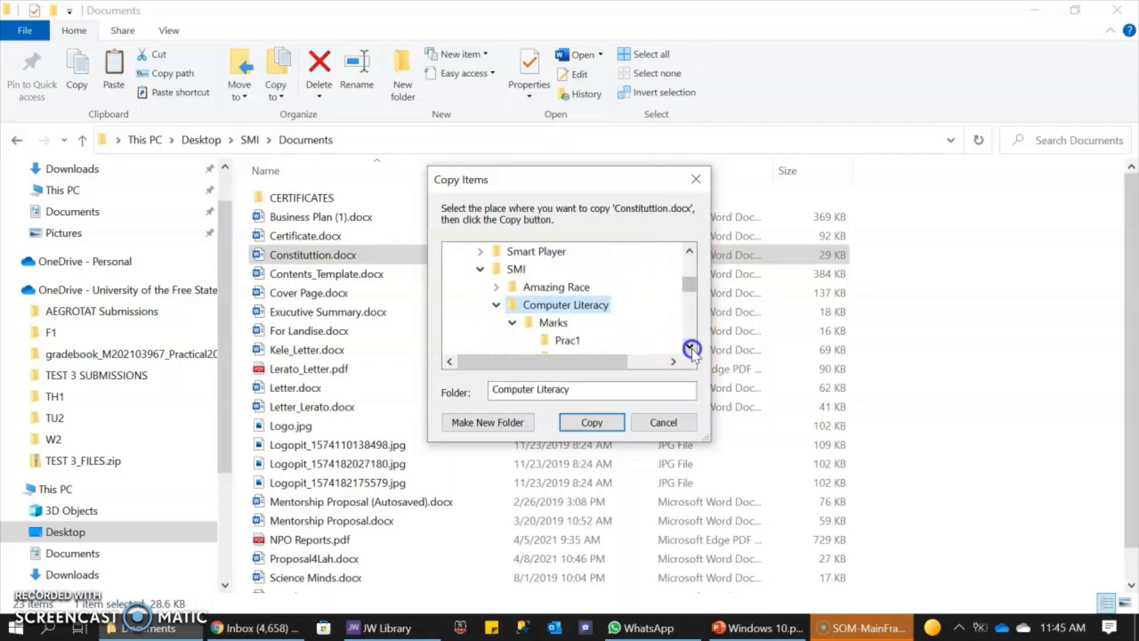
pyautogui.click(532, 324)
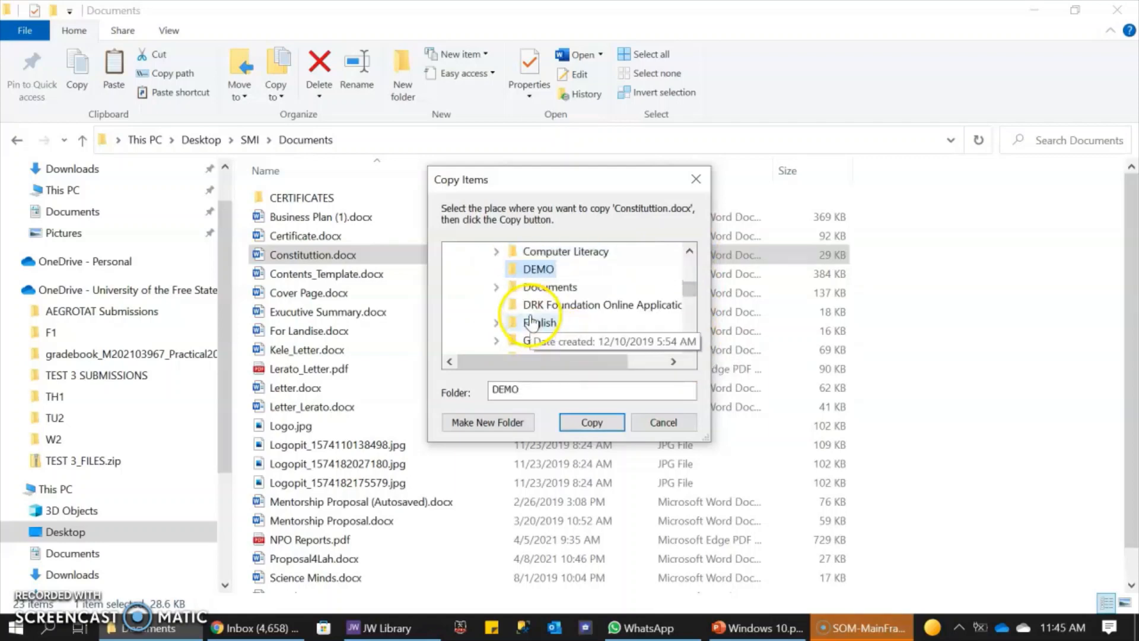
pyautogui.click(600, 422)
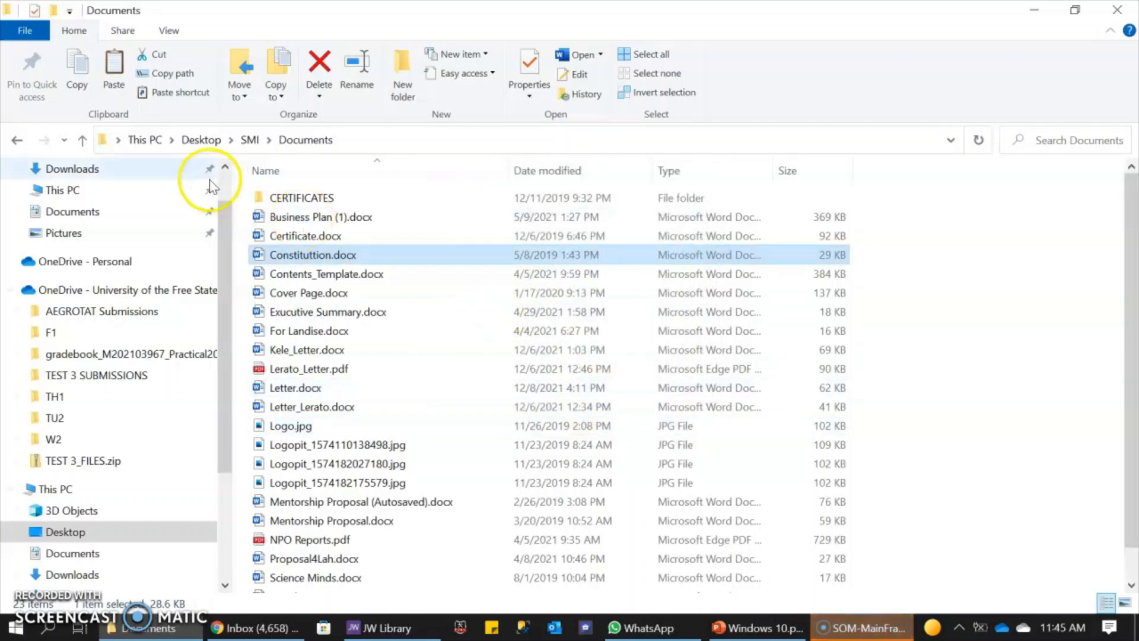
# - Return to the SMI folder and open DEMO to check the files in it
pyautogui.click(250, 141)
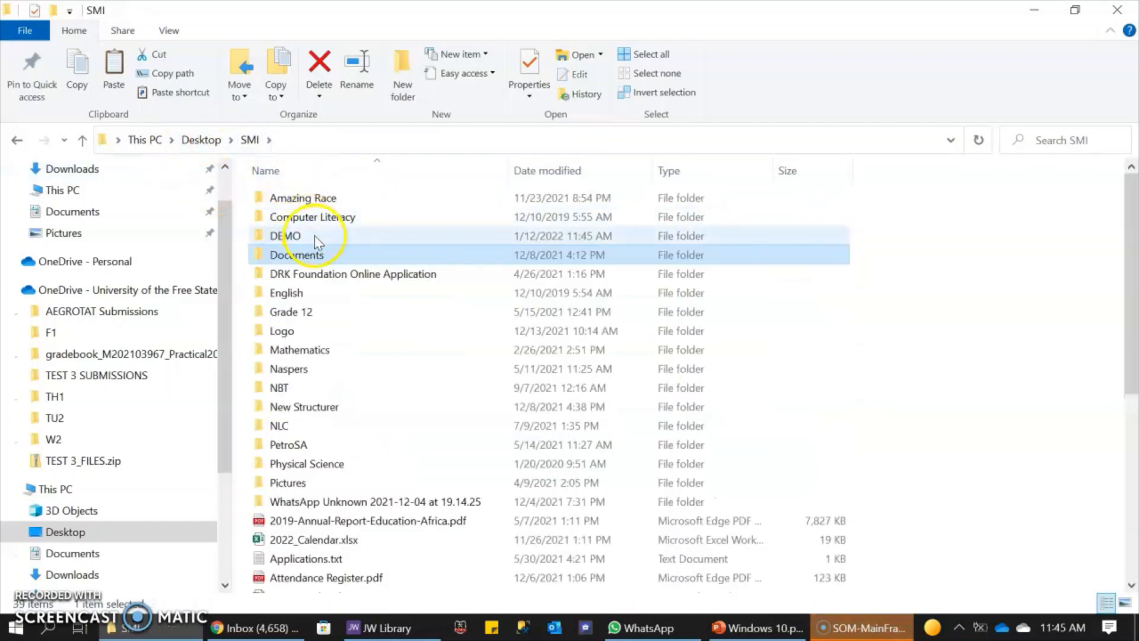
pyautogui.doubleClick(316, 233)
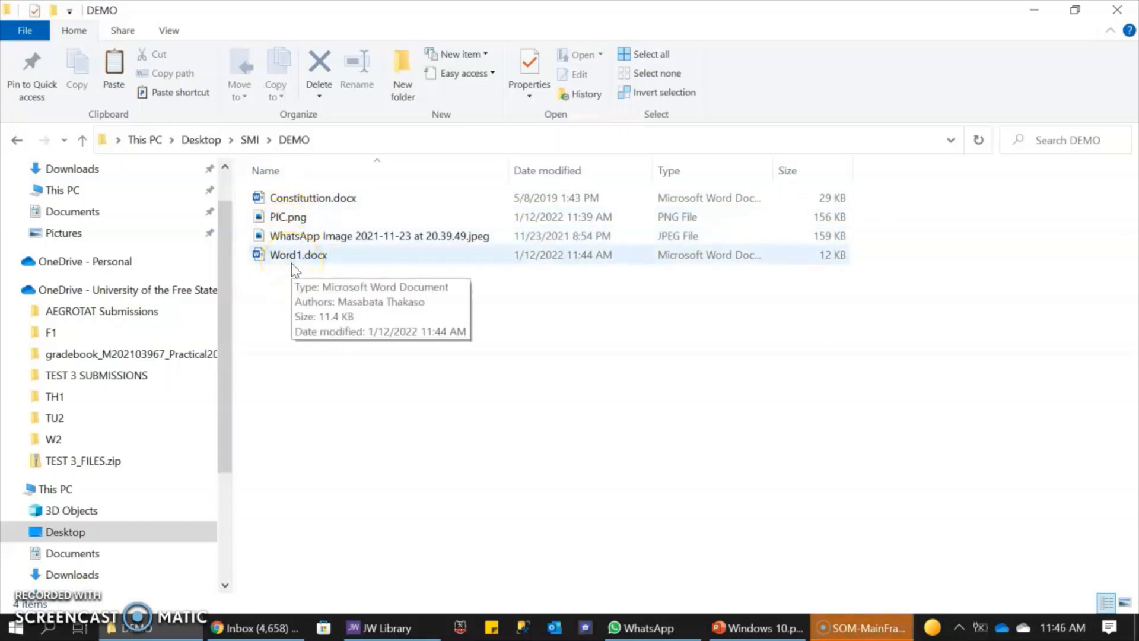
pyautogui.click(285, 217)
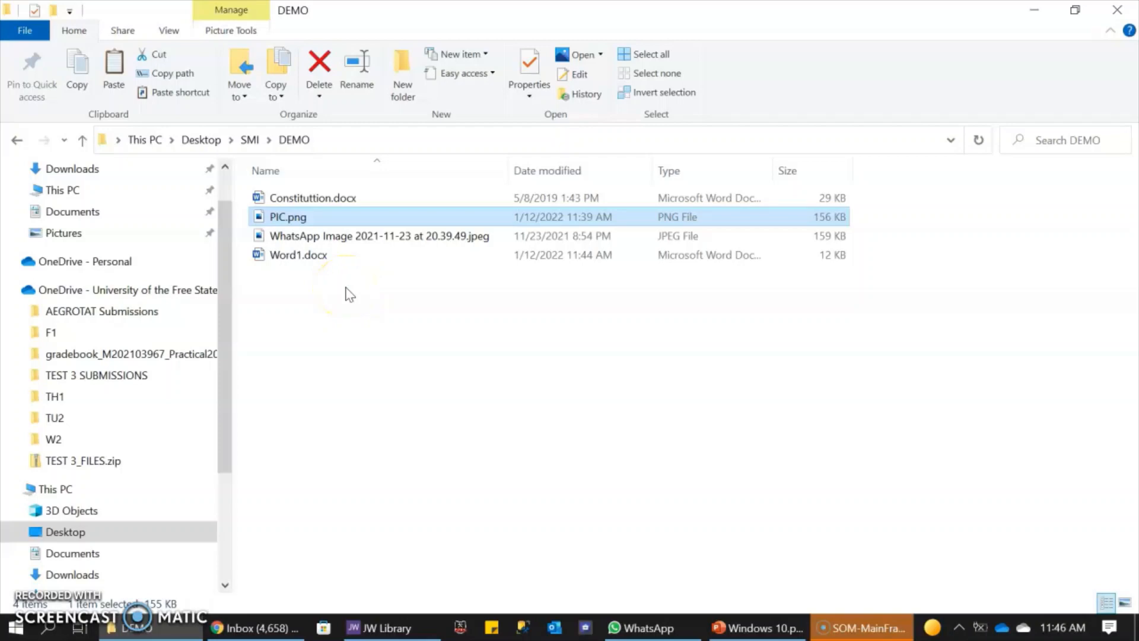
pyautogui.rightClick(295, 218)
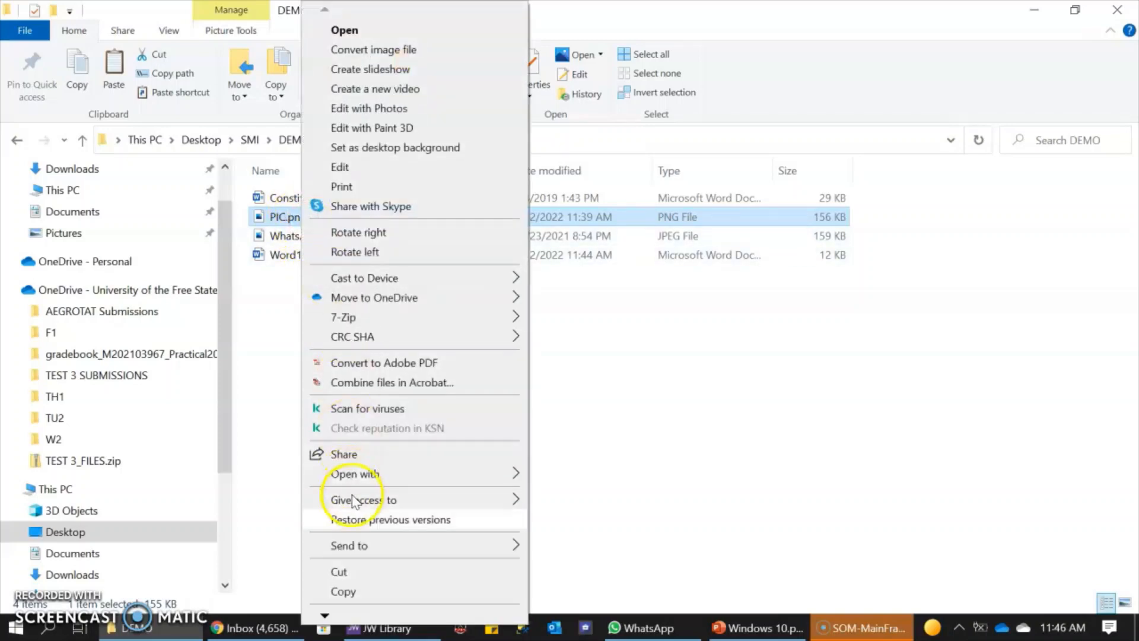
pyautogui.click(279, 338)
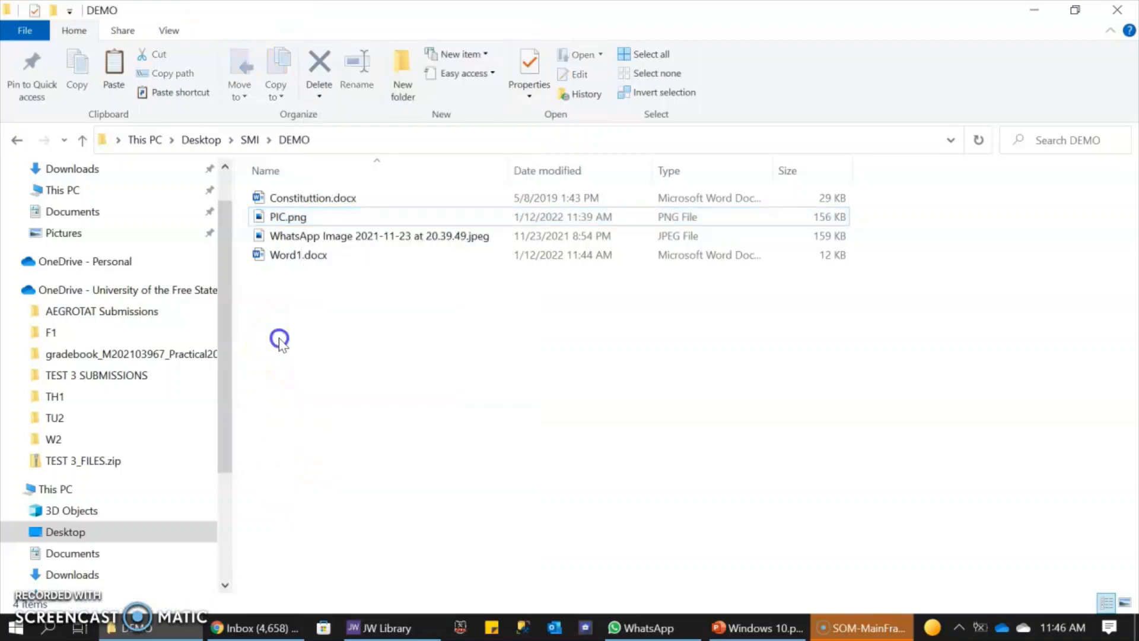
# - Move PIC.png from DEMO to the Desktop, and minimize File Explorer to show the desktop
pyautogui.click(279, 217)
pyautogui.click(241, 95)
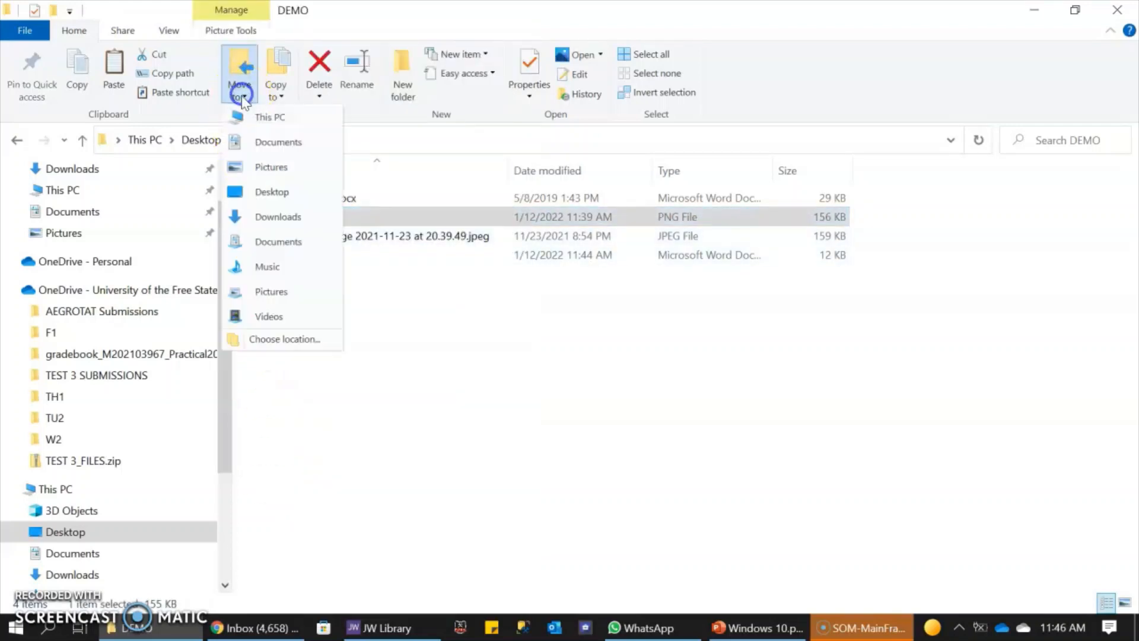
pyautogui.click(272, 191)
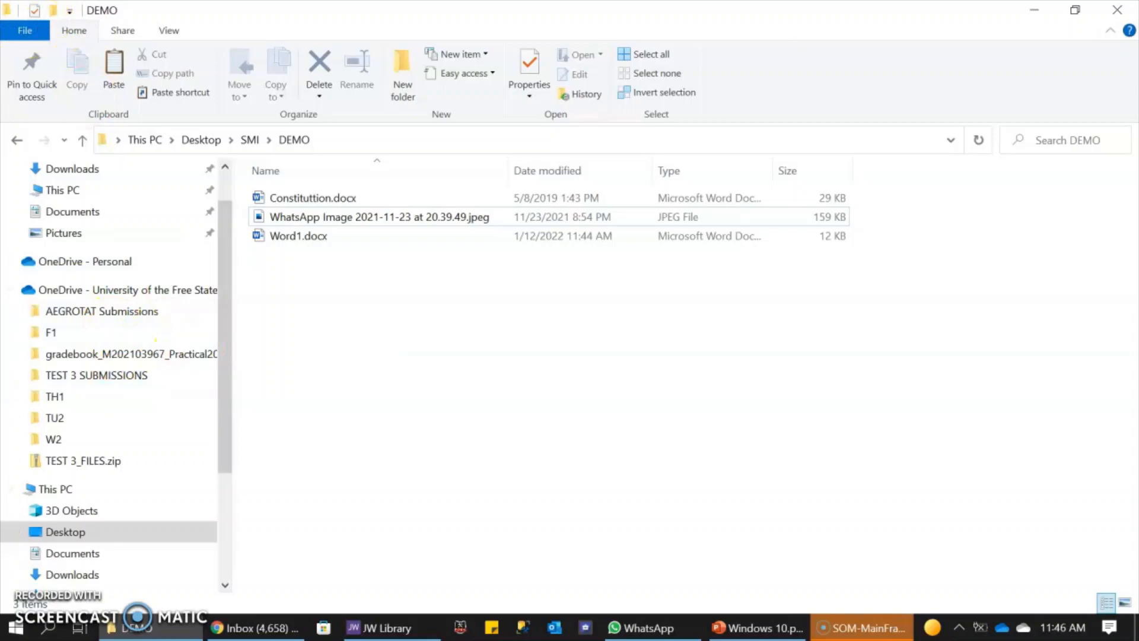
pyautogui.click(1034, 10)
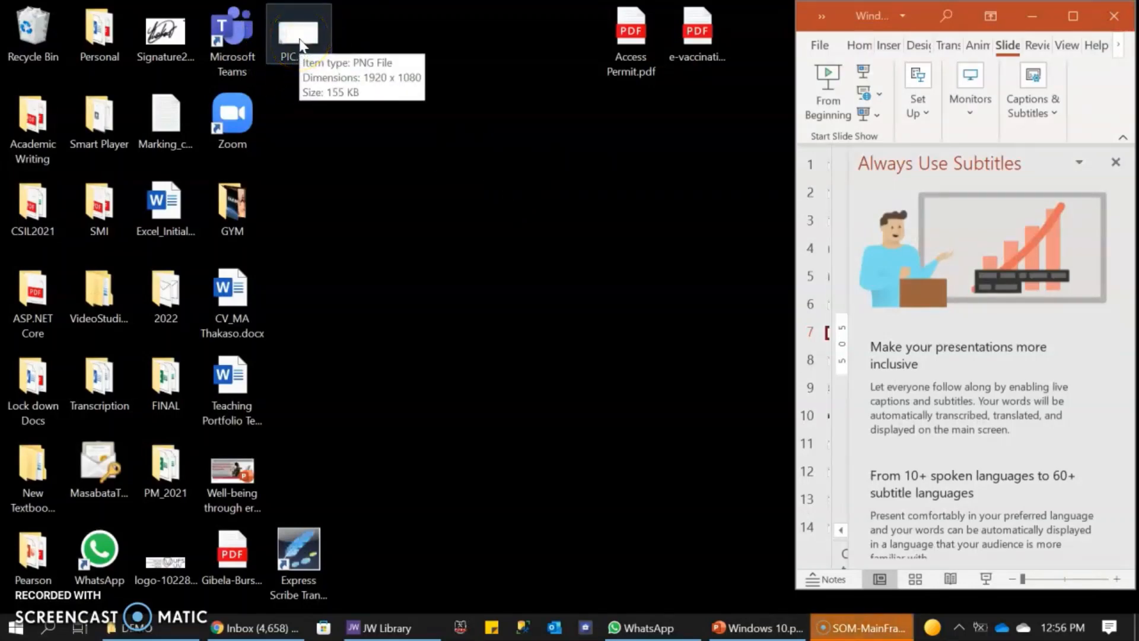
pyautogui.moveTo(142, 626)
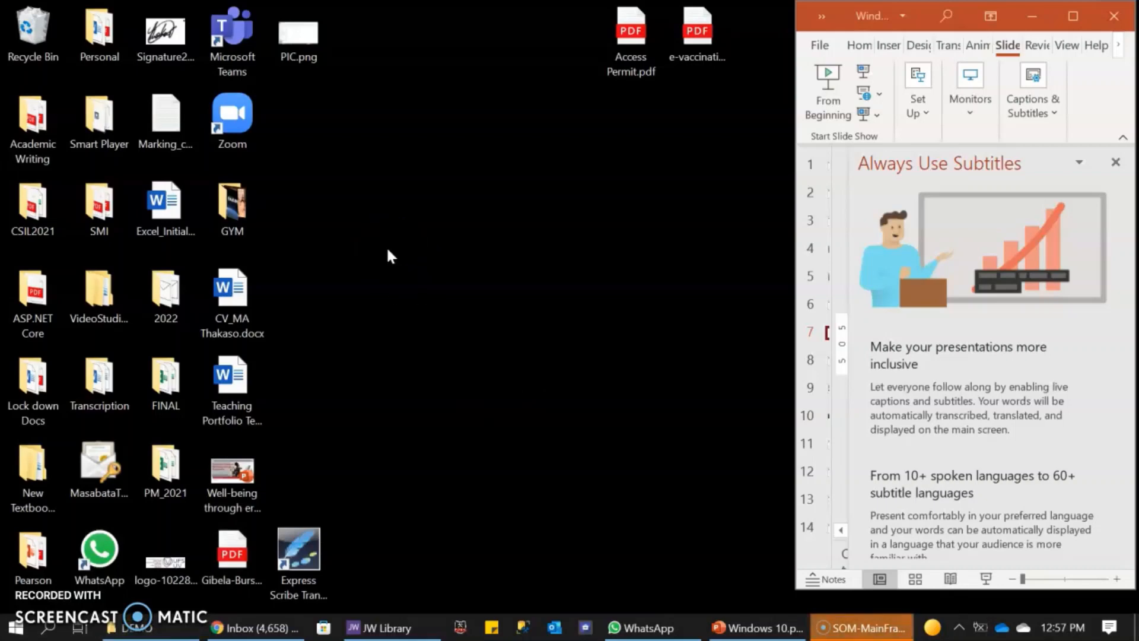
pyautogui.doubleClick(293, 40)
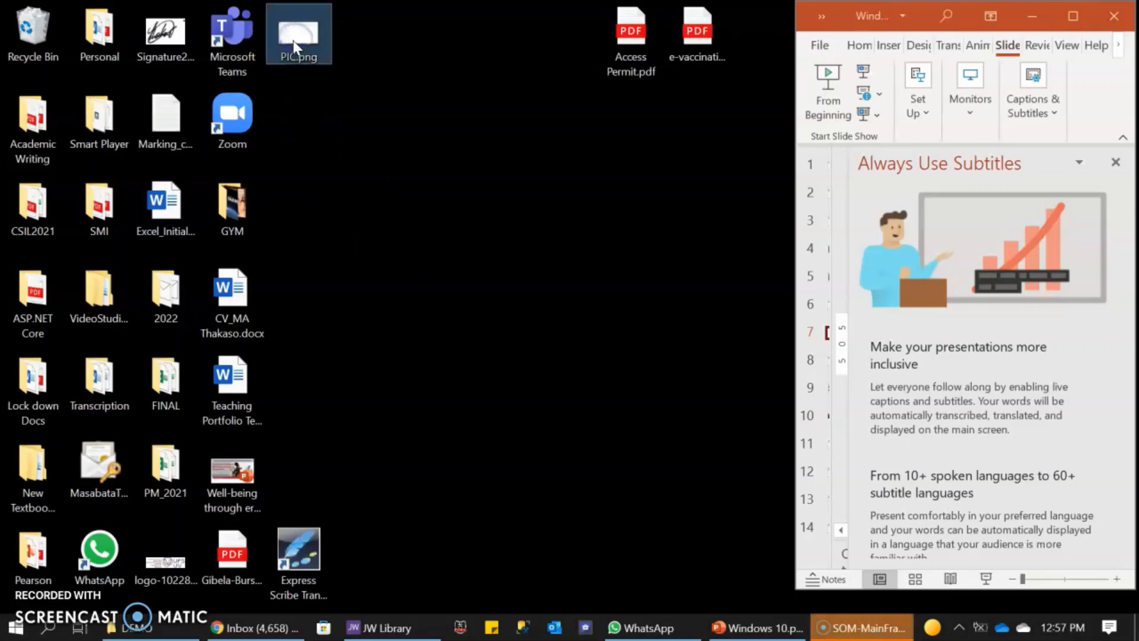
pyautogui.rightClick(293, 40)
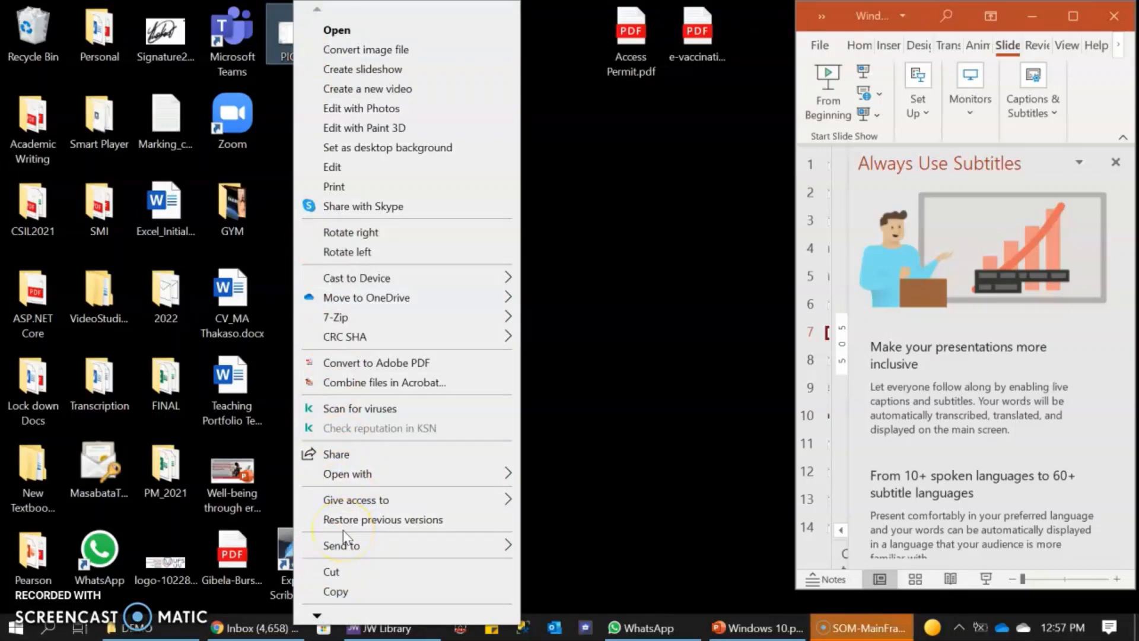
pyautogui.click(582, 255)
# - Delete PIC.png from the desktop and select the Recycle Bin
pyautogui.click(294, 34)
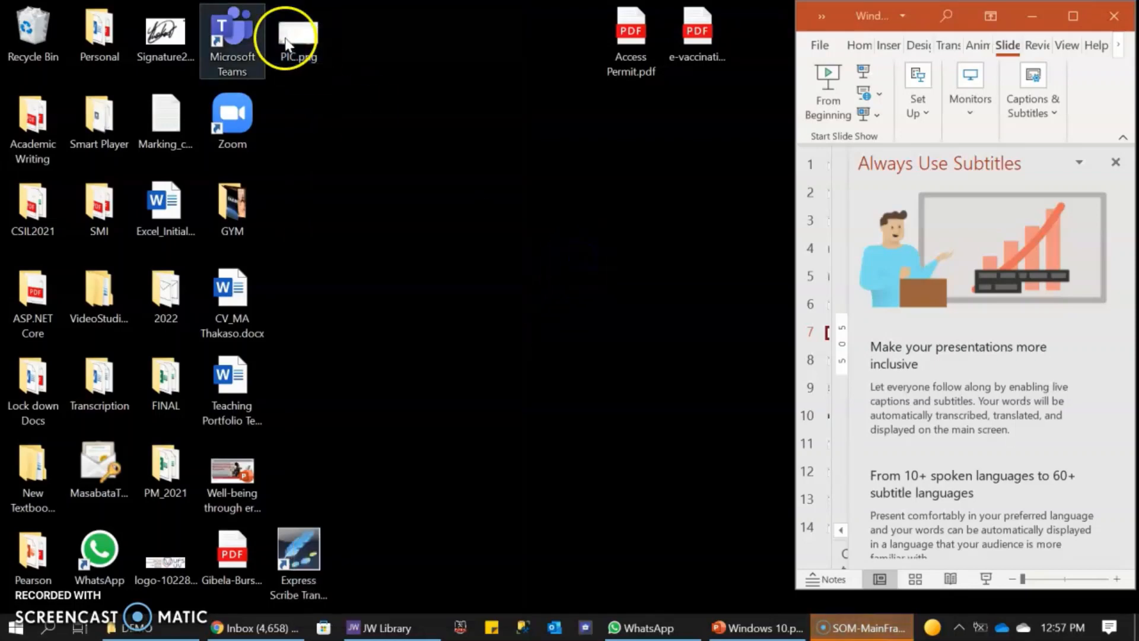
pyautogui.press('Delete')
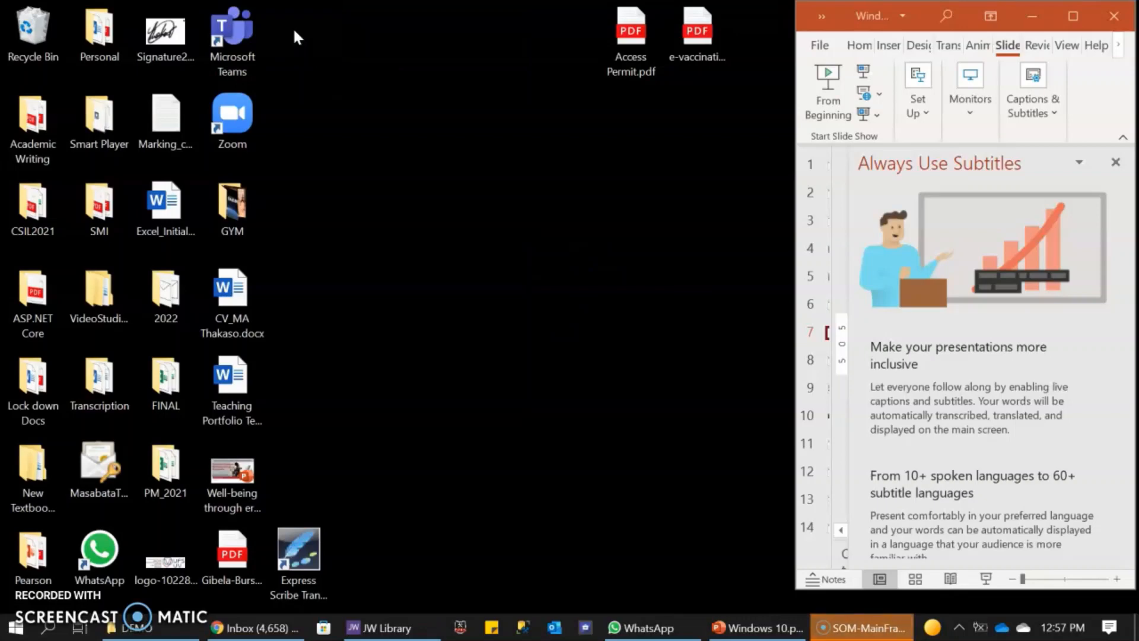
pyautogui.click(21, 36)
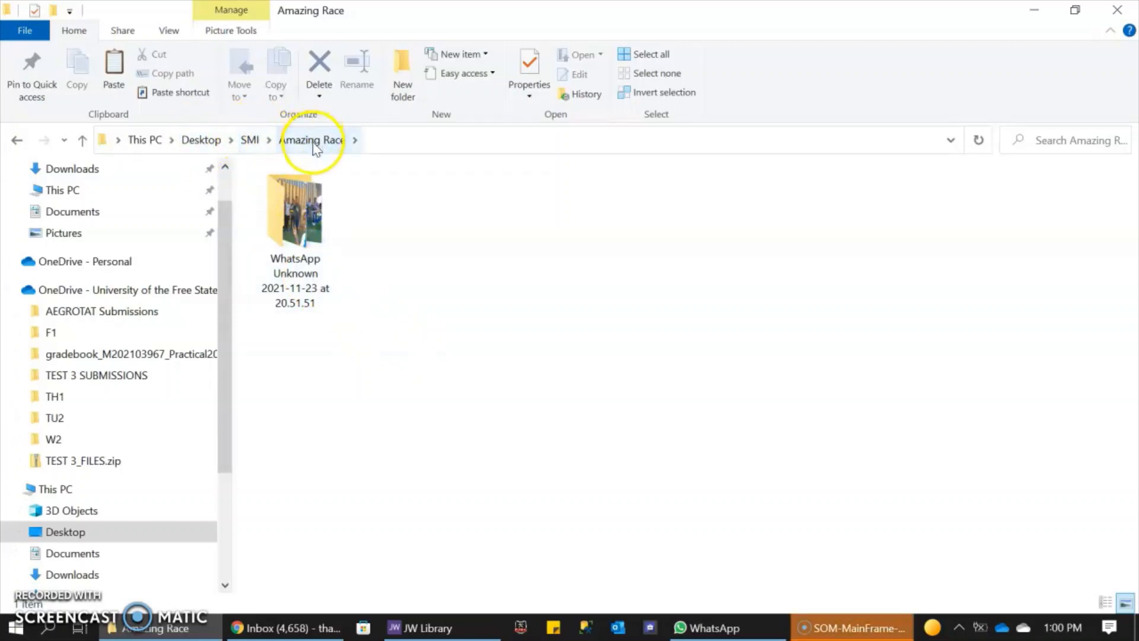
# - Look through the images in the WhatsApp Unknown 2021-11-23 at 20.51.51 folder, and go back up to Amazing Race
pyautogui.doubleClick(306, 190)
pyautogui.moveTo(1131, 186); pyautogui.dragTo(1130, 121)
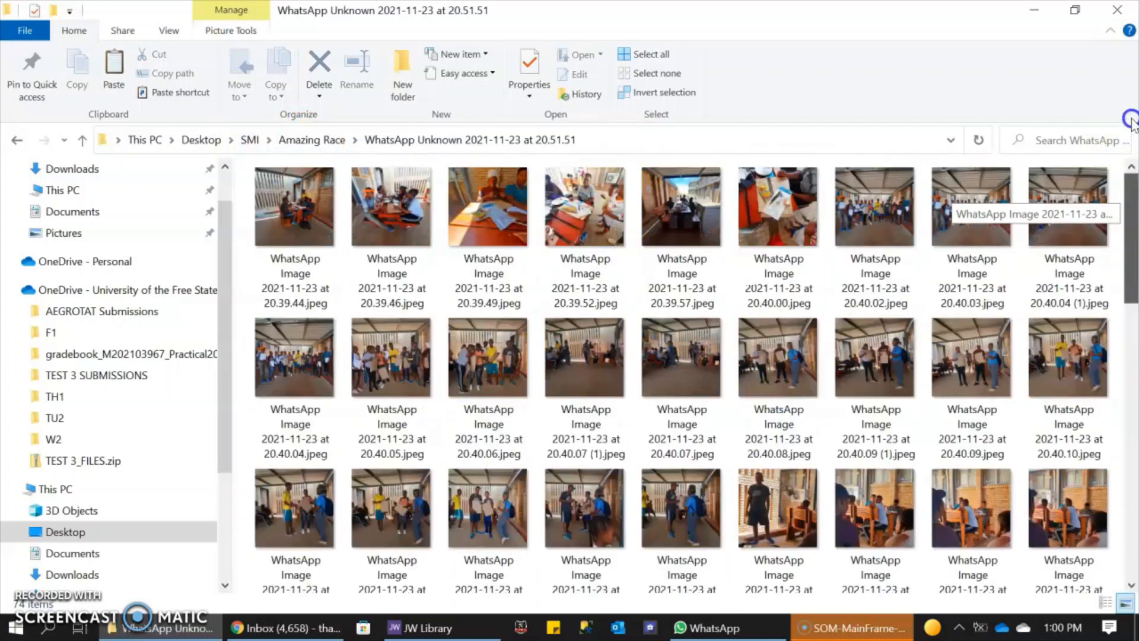
pyautogui.click(83, 140)
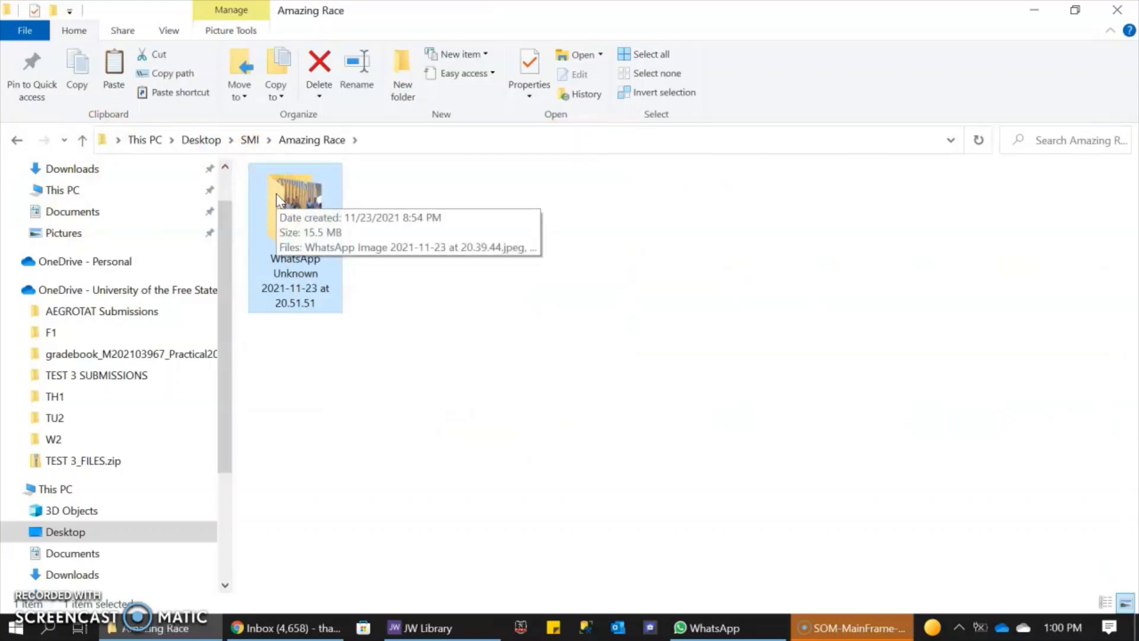
# - Compress the WhatsApp Unknown 2021-11-23 at 20.51.51 folder into a zip file in Amazing Race, keeping the suggested name
pyautogui.rightClick(277, 198)
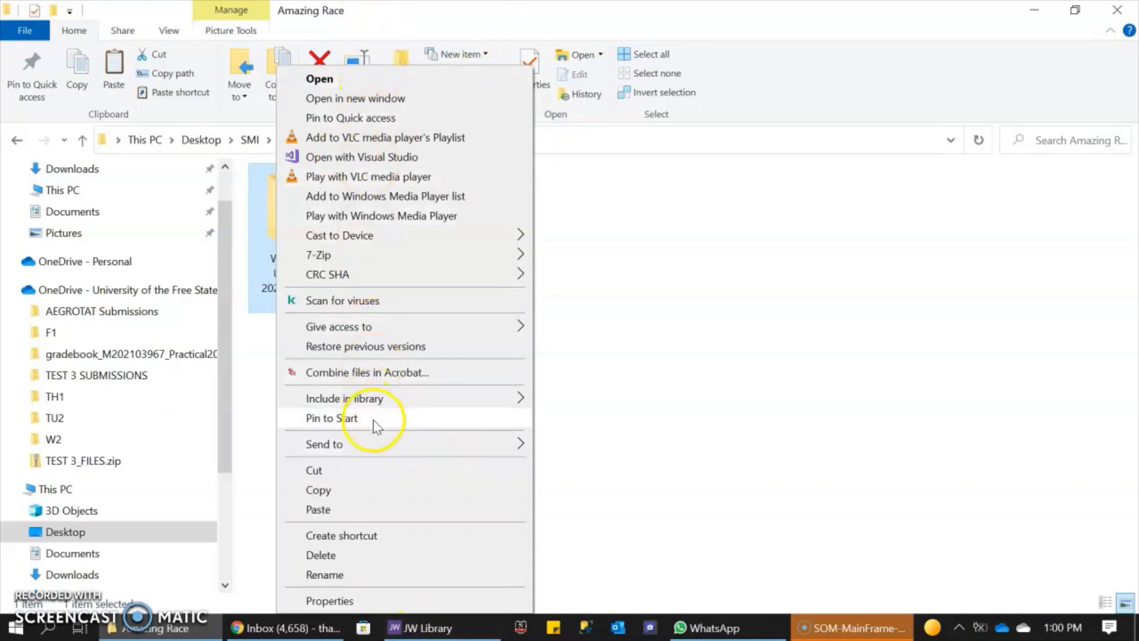
pyautogui.moveTo(331, 450)
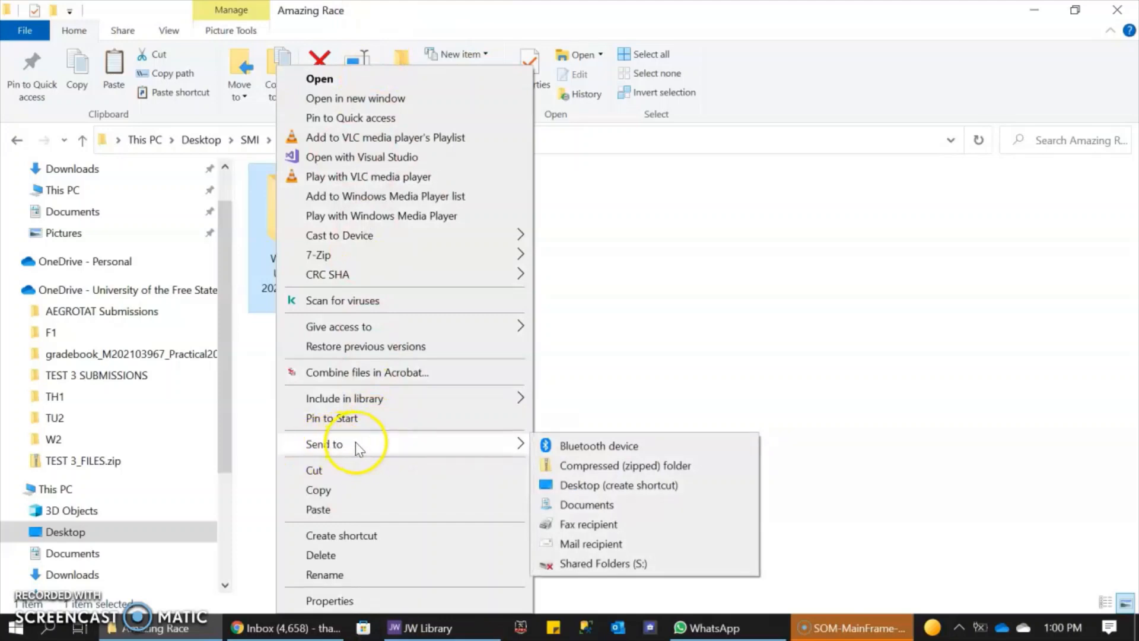
pyautogui.click(599, 466)
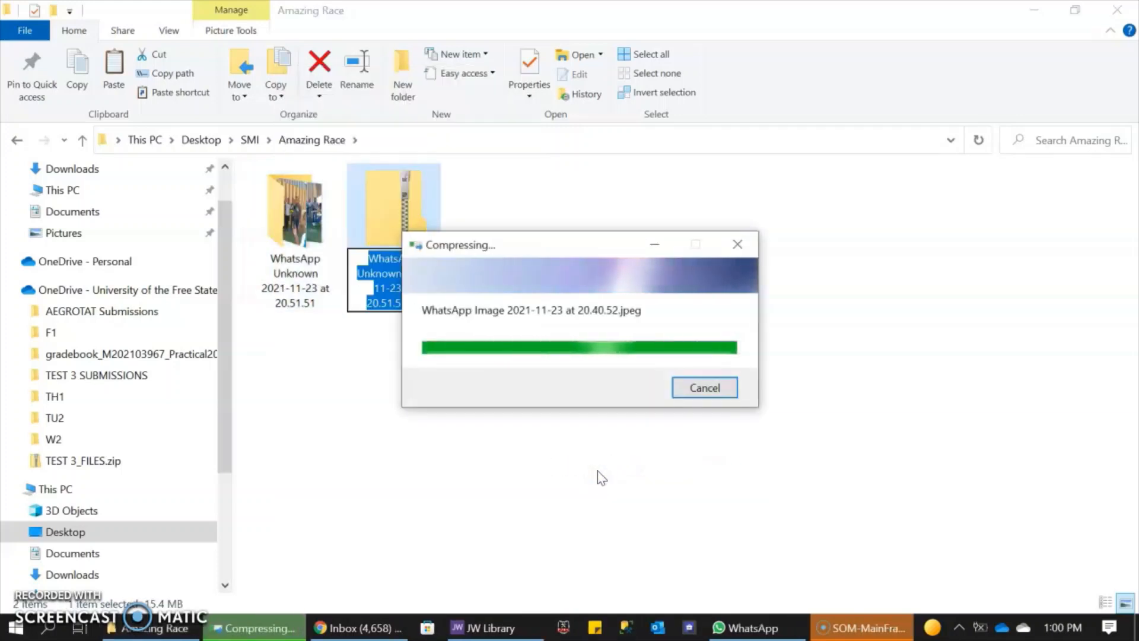
pyautogui.click(396, 230)
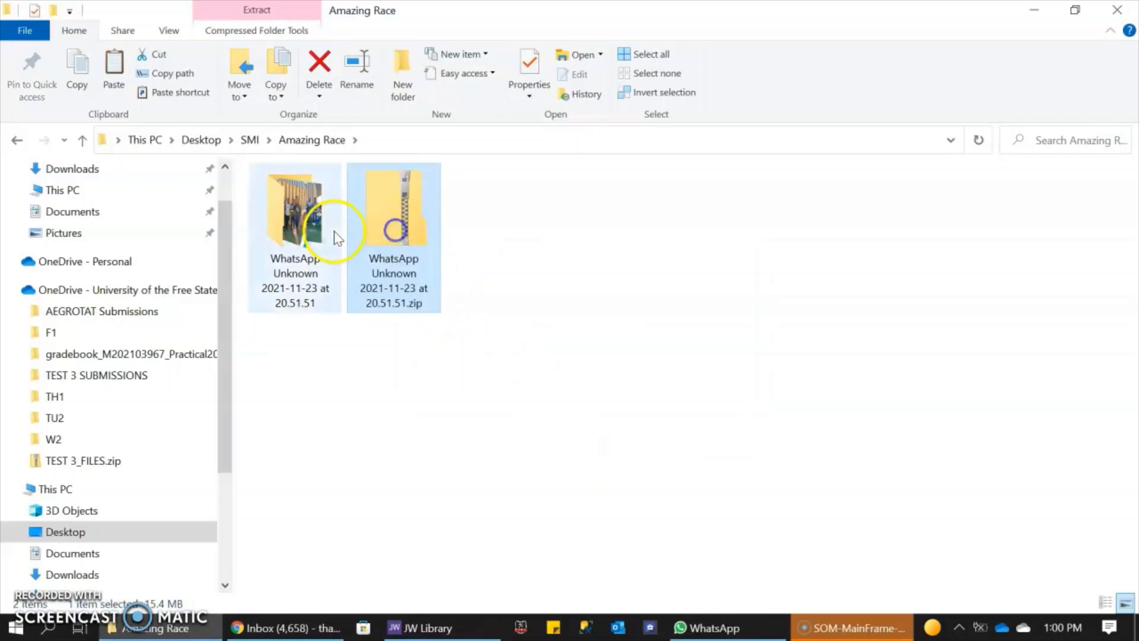
# - Compare the details of the original WhatsApp Unknown 2021-11-23 at 20.51.51 folder with those of its zipped copy
pyautogui.click(309, 228)
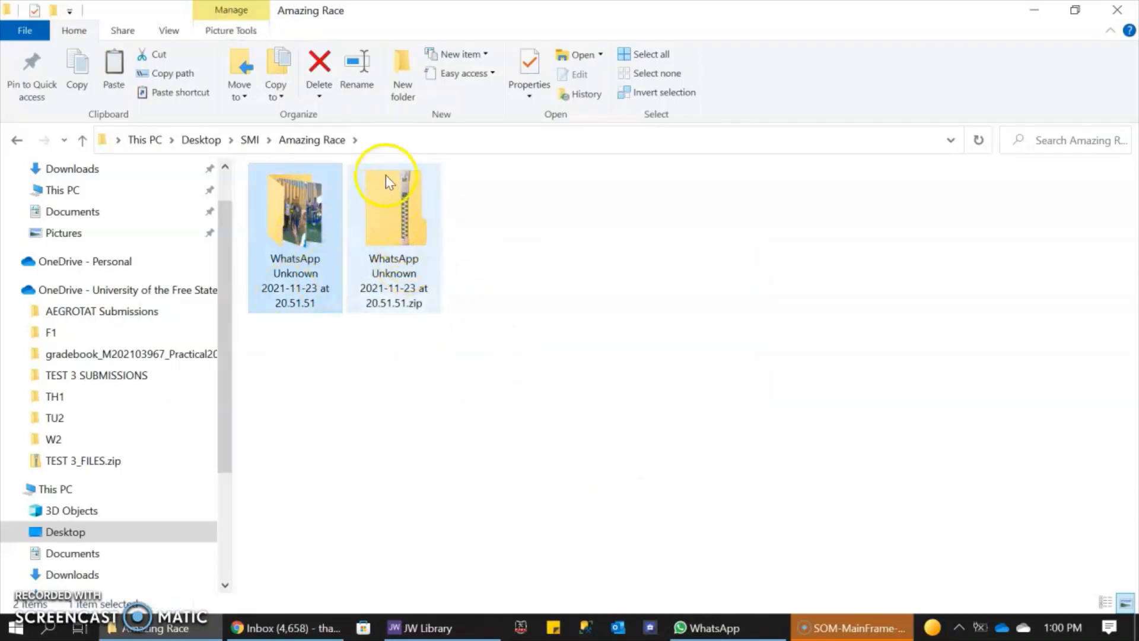
pyautogui.rightClick(289, 221)
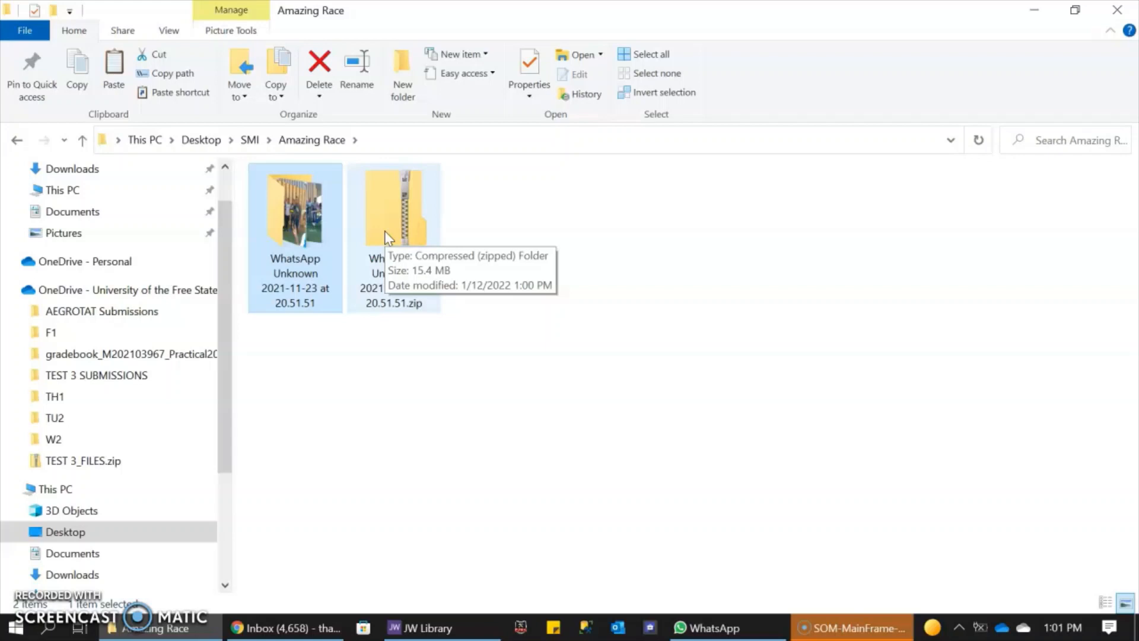
pyautogui.click(383, 405)
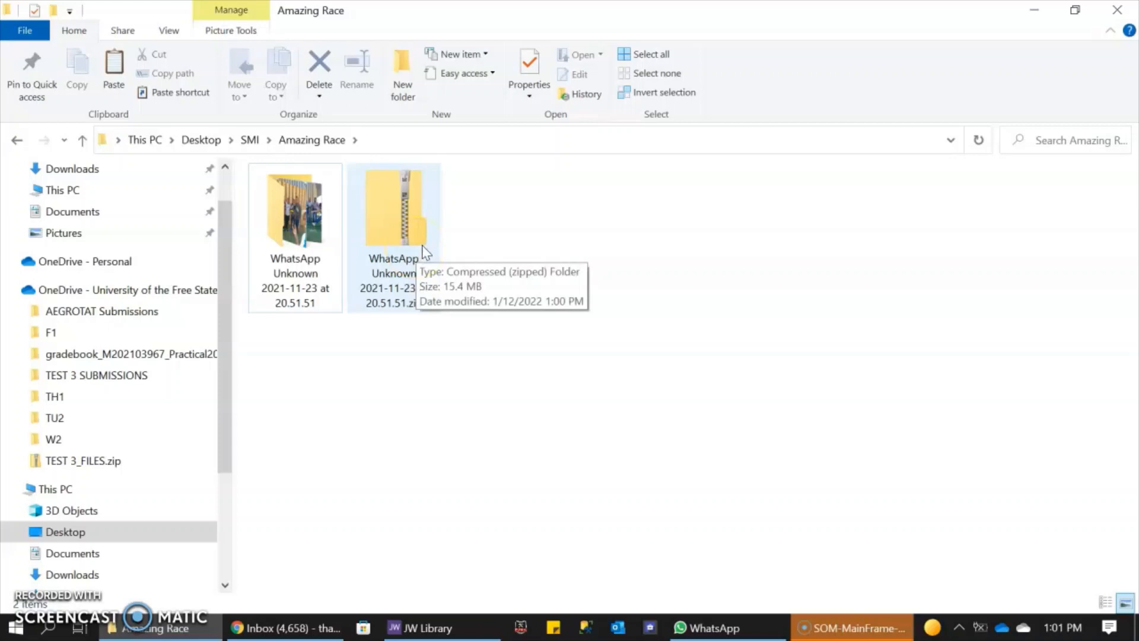
pyautogui.click(293, 169)
pyautogui.click(356, 183)
pyautogui.click(291, 205)
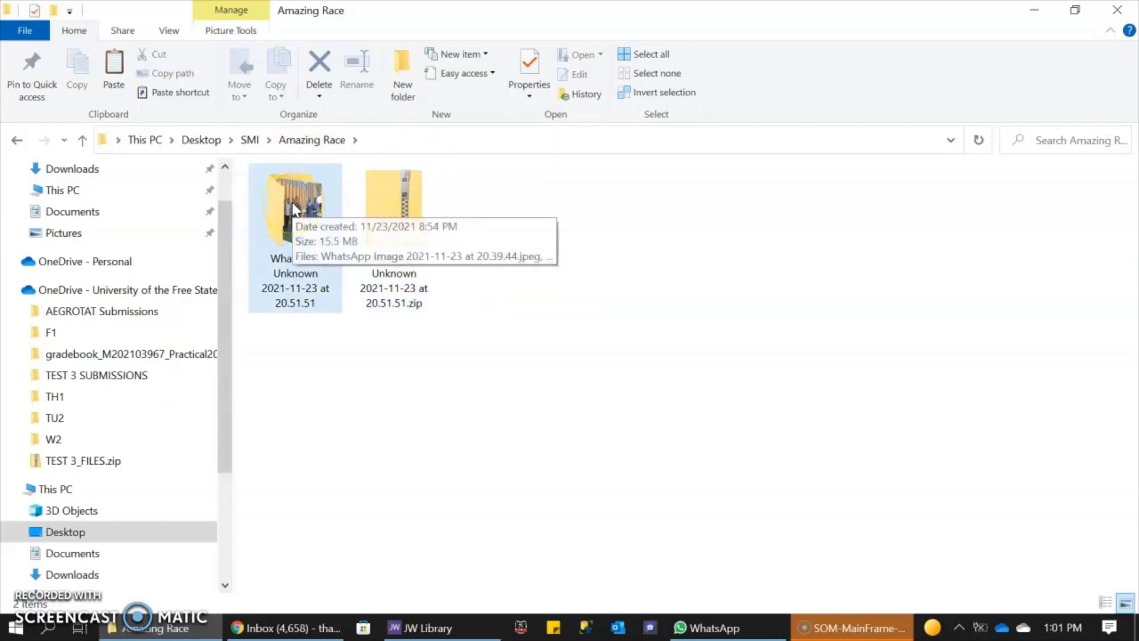
pyautogui.click(418, 206)
pyautogui.click(432, 440)
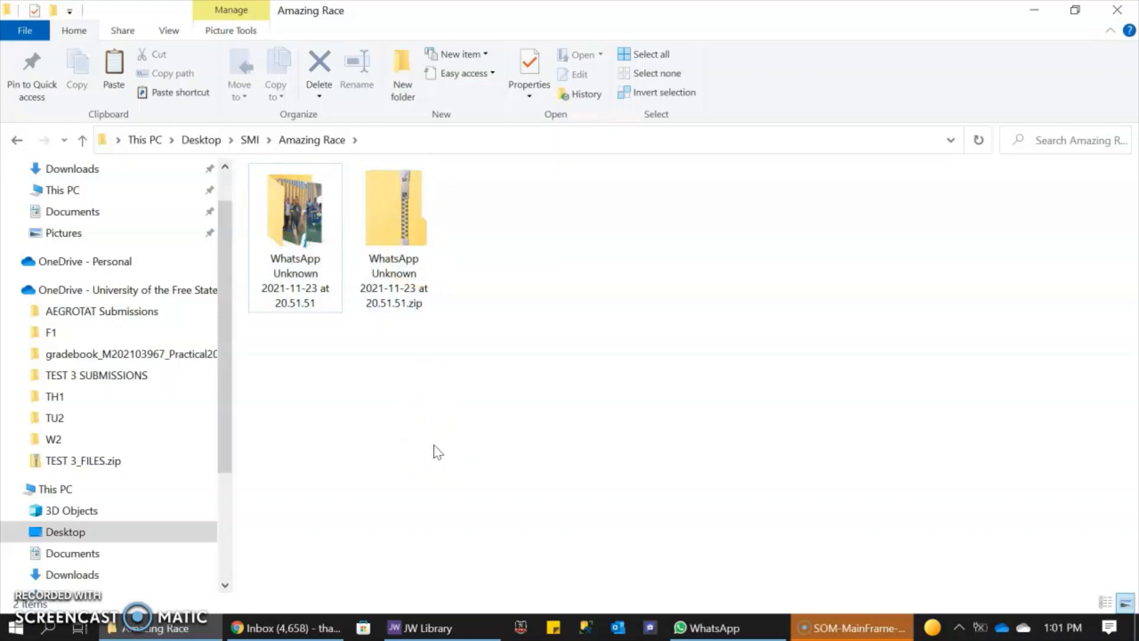
# - Open the zip file and its inner folder, view WhatsApp Image 2021-11-23 at 20.39.46.jpeg, and close the photo
pyautogui.click(420, 209)
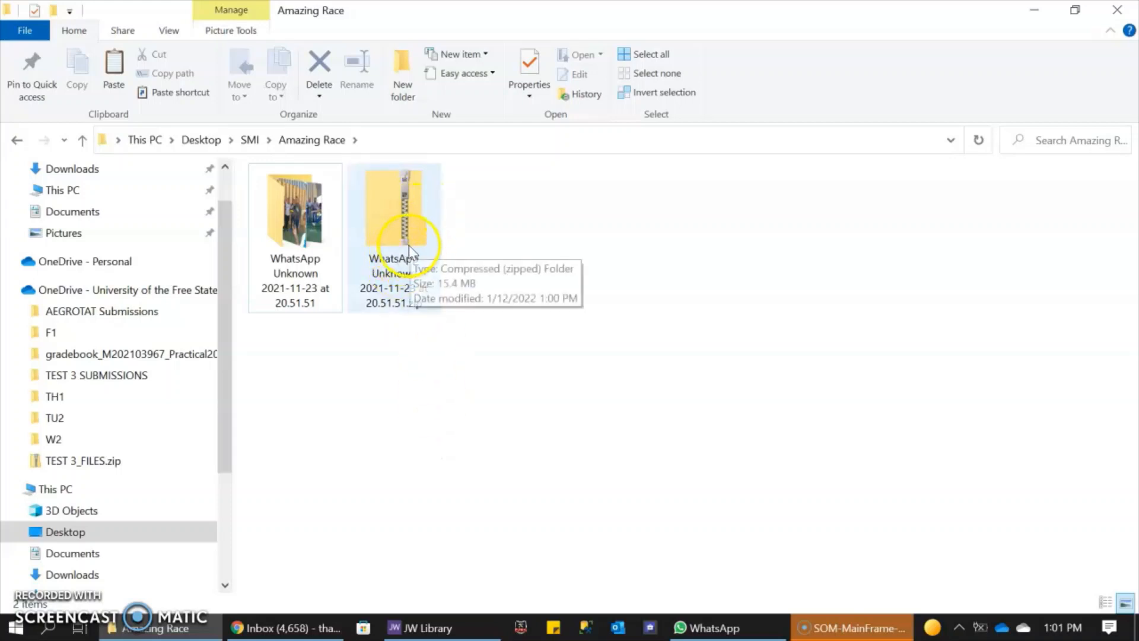
pyautogui.doubleClick(391, 211)
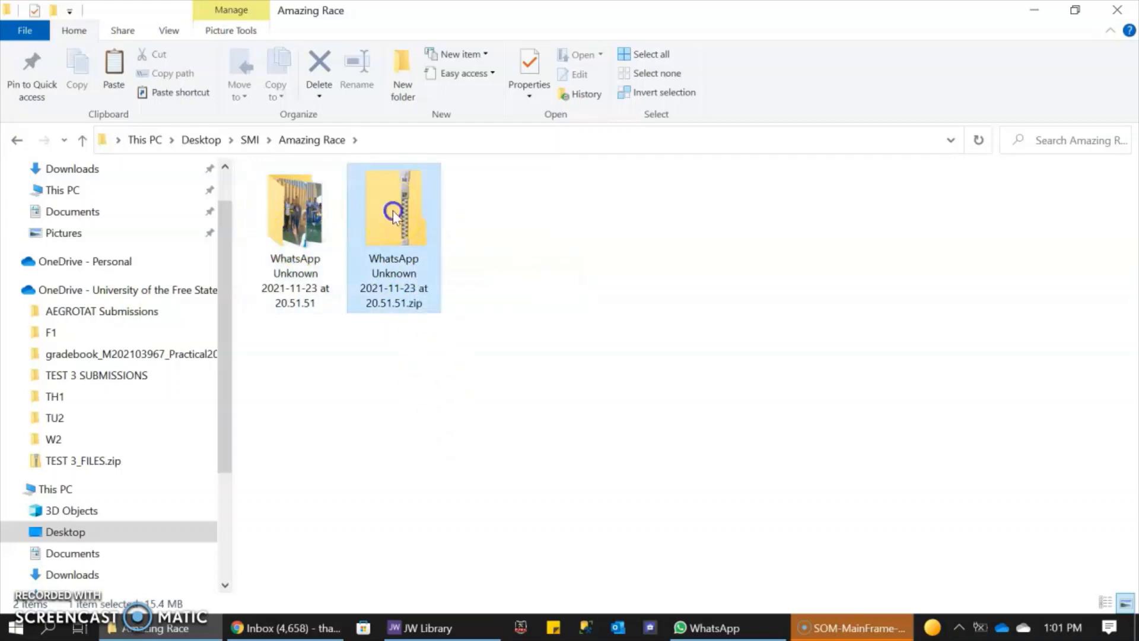
pyautogui.doubleClick(388, 200)
pyautogui.click(391, 219)
pyautogui.doubleClick(389, 217)
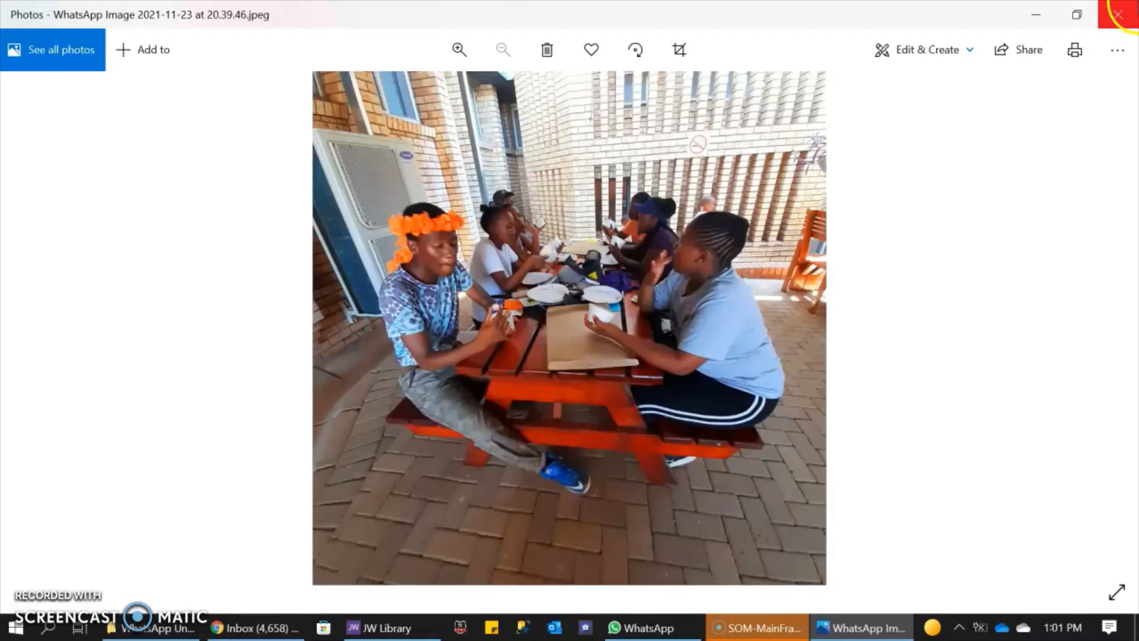
pyautogui.click(1118, 14)
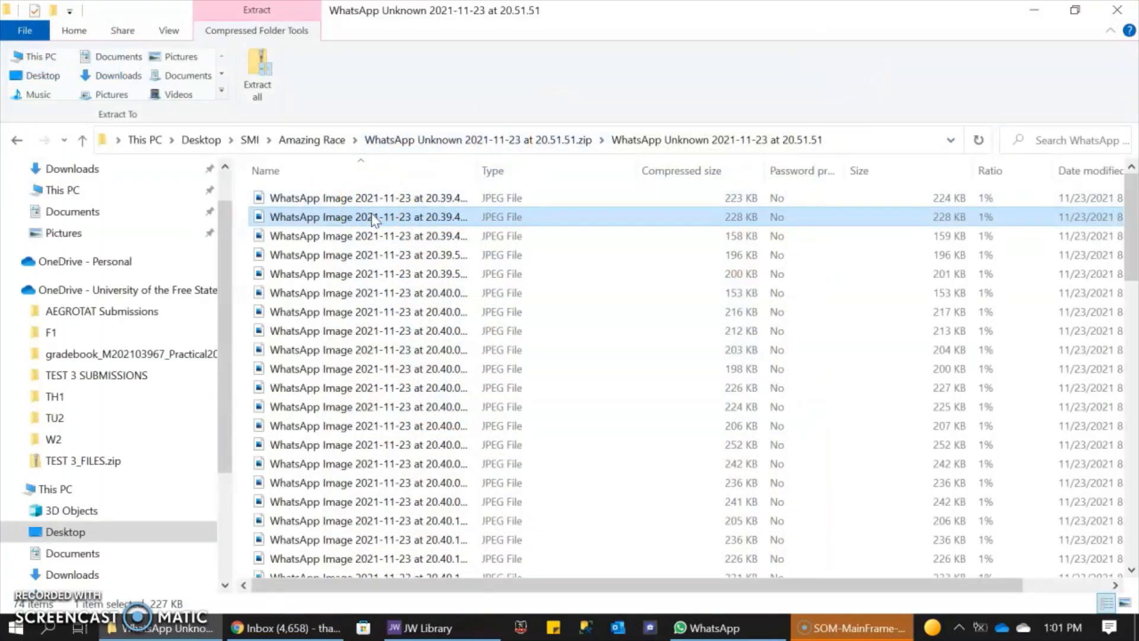
# - Examine which file operations are available for the images inside the zipped folder
pyautogui.rightClick(373, 216)
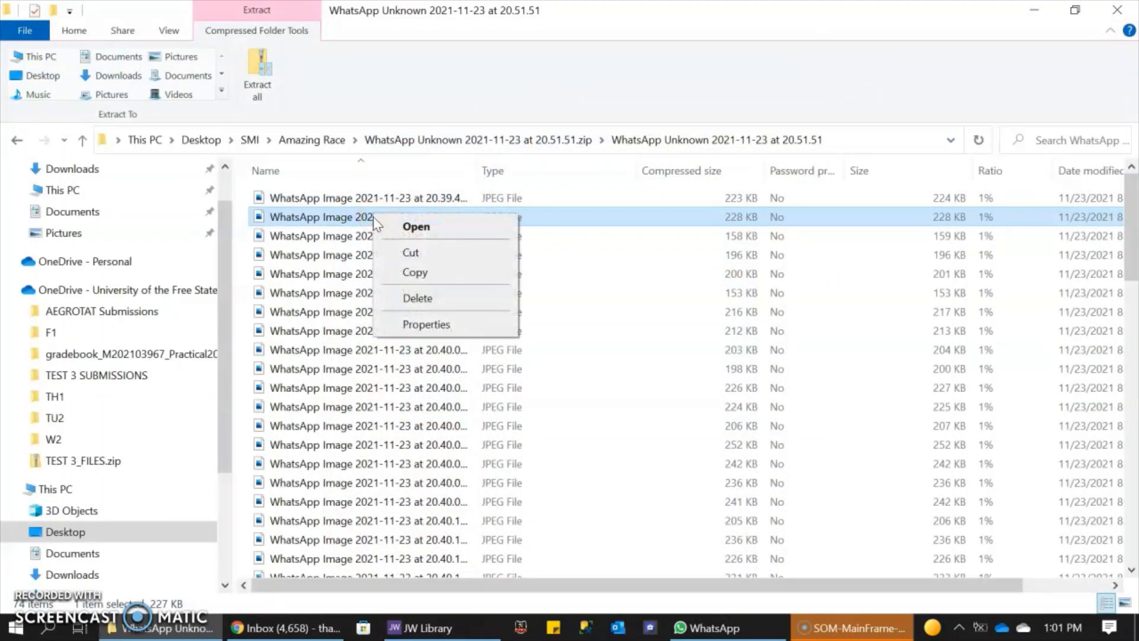
pyautogui.click(350, 291)
pyautogui.click(345, 239)
pyautogui.rightClick(343, 237)
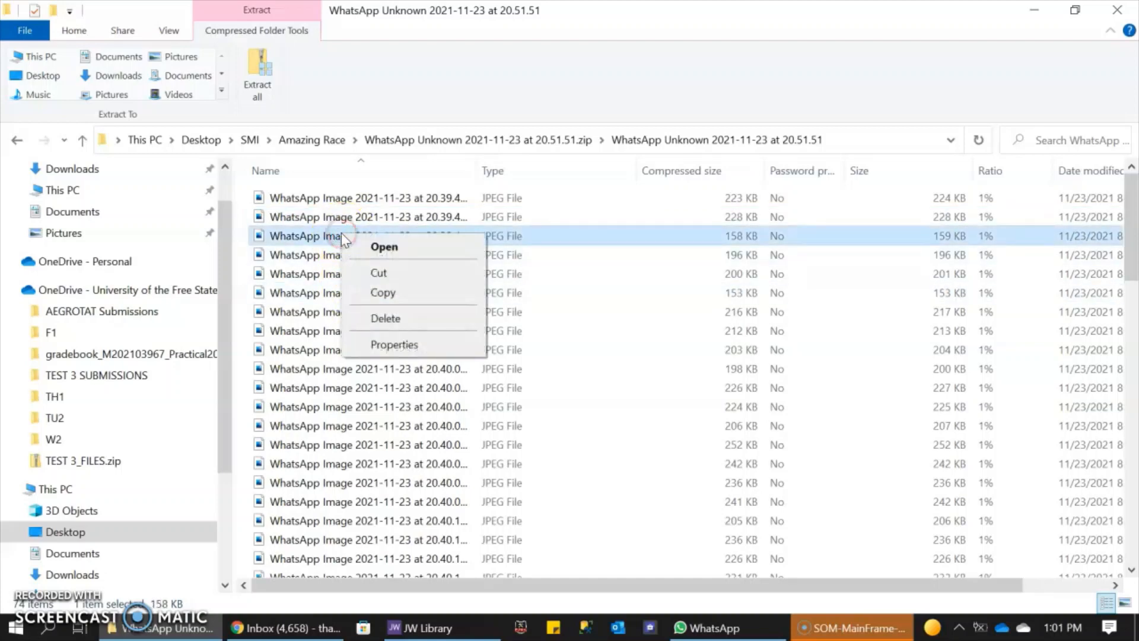
pyautogui.click(315, 217)
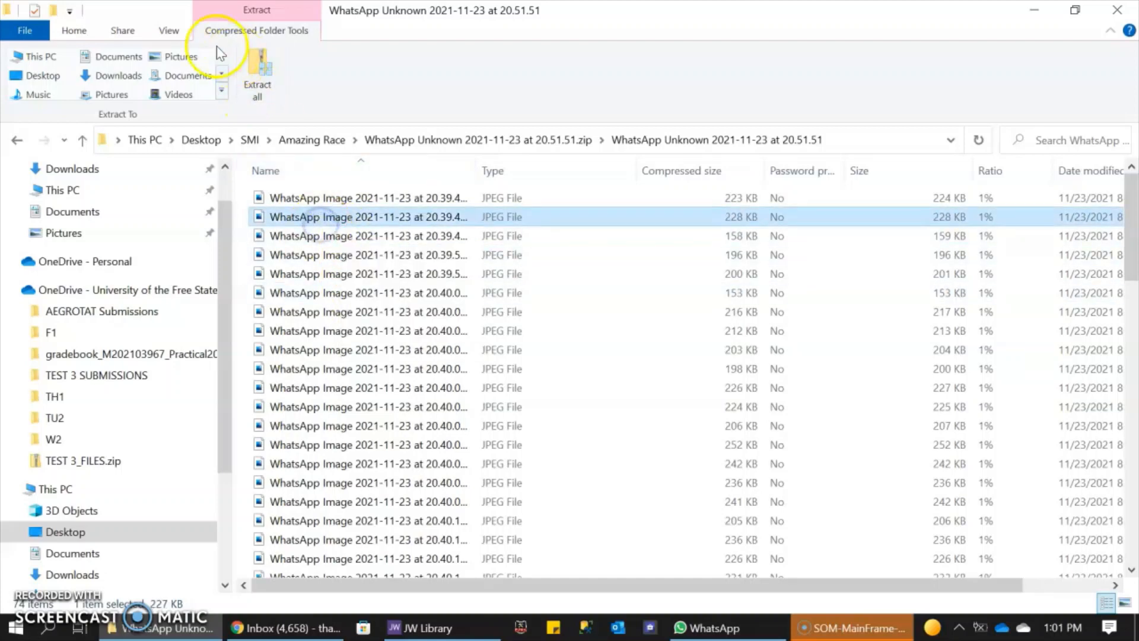
pyautogui.click(71, 37)
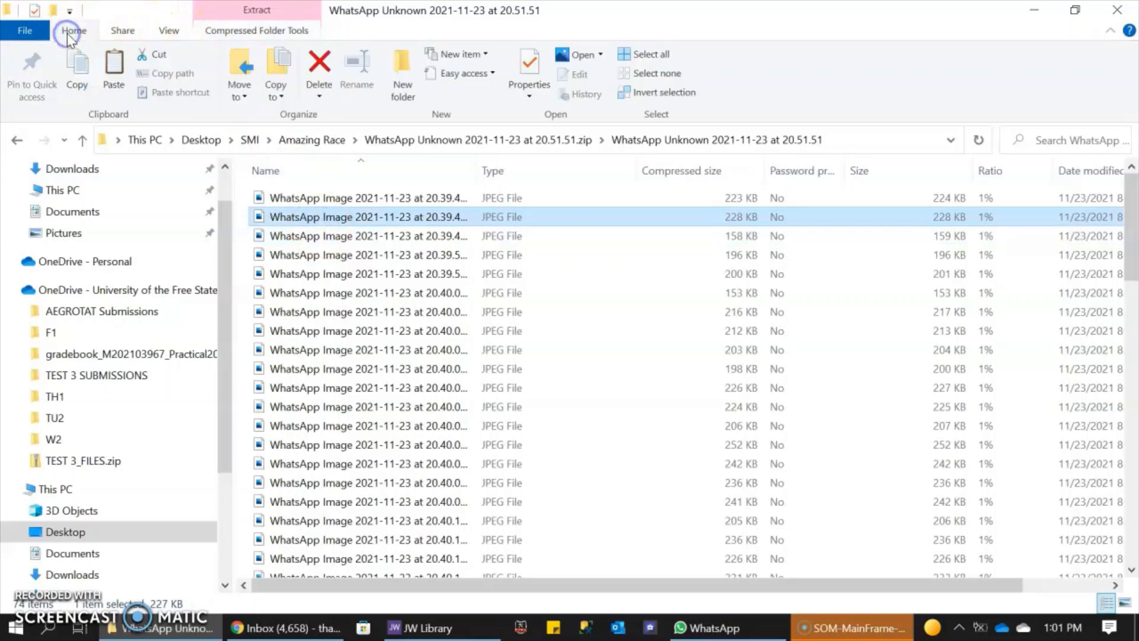
pyautogui.click(314, 312)
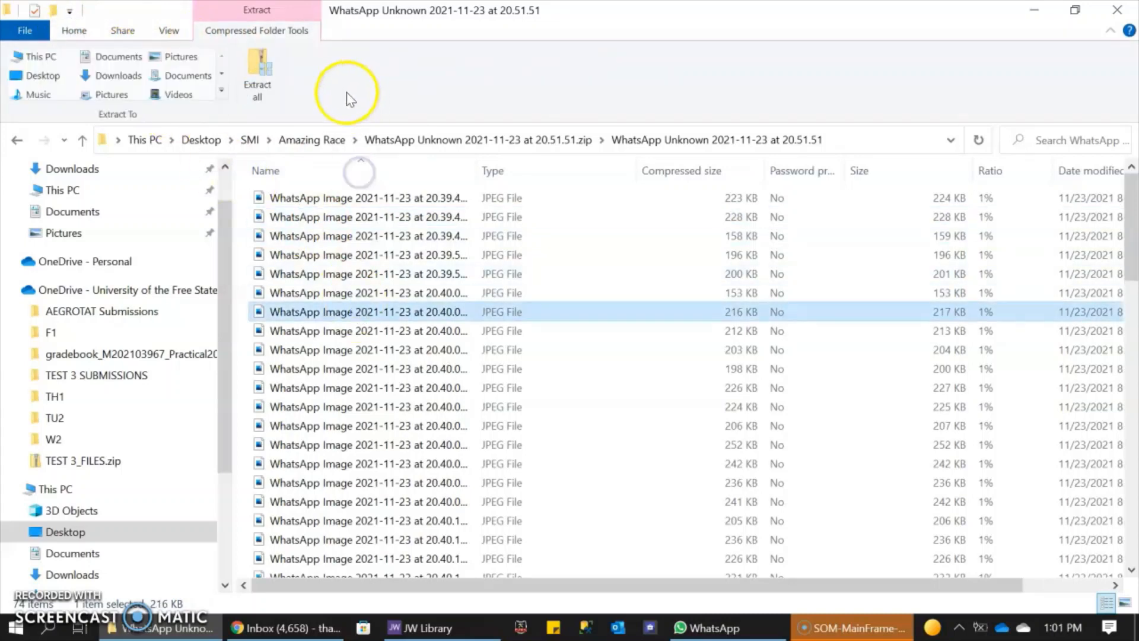
pyautogui.click(306, 273)
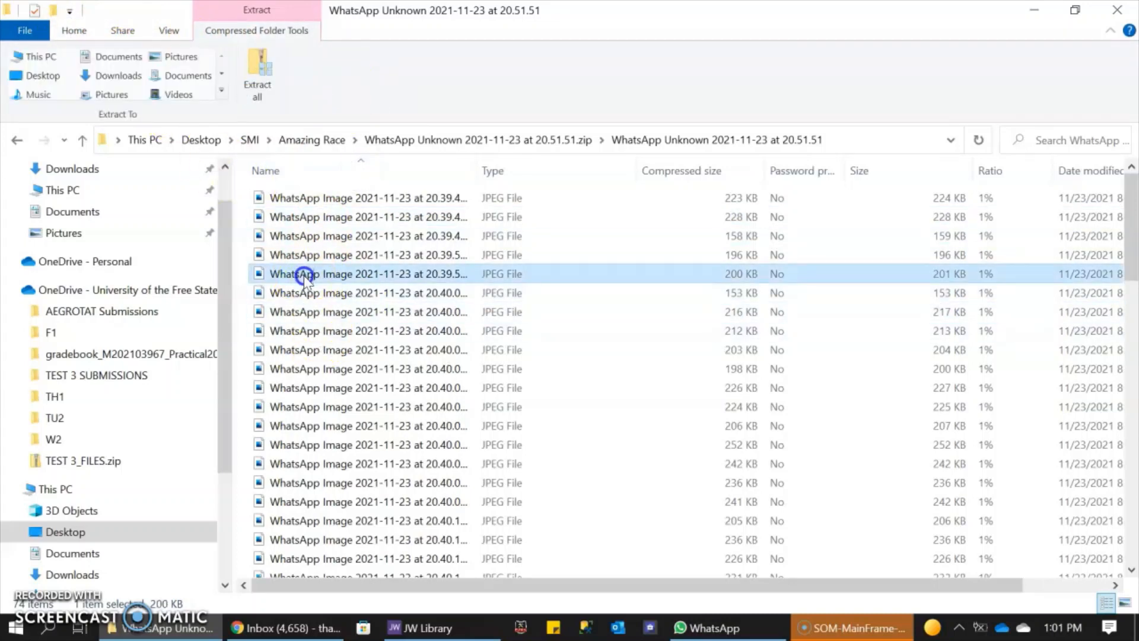
pyautogui.click(82, 30)
pyautogui.click(378, 198)
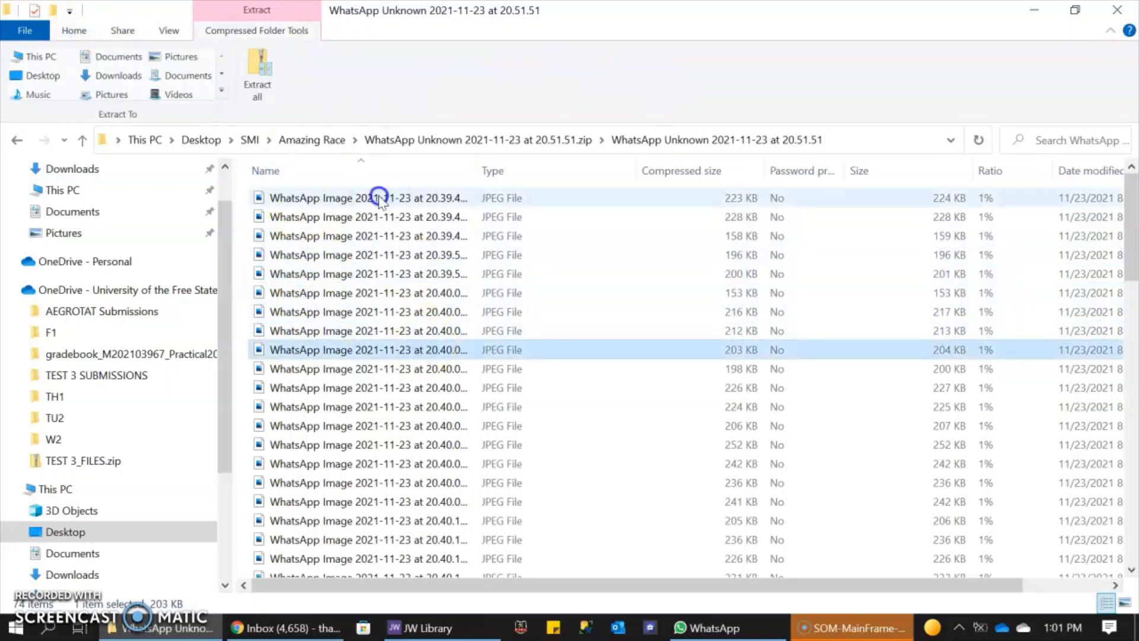
# - Go back up from the zip file through Amazing Race to the SMI folder
pyautogui.click(82, 140)
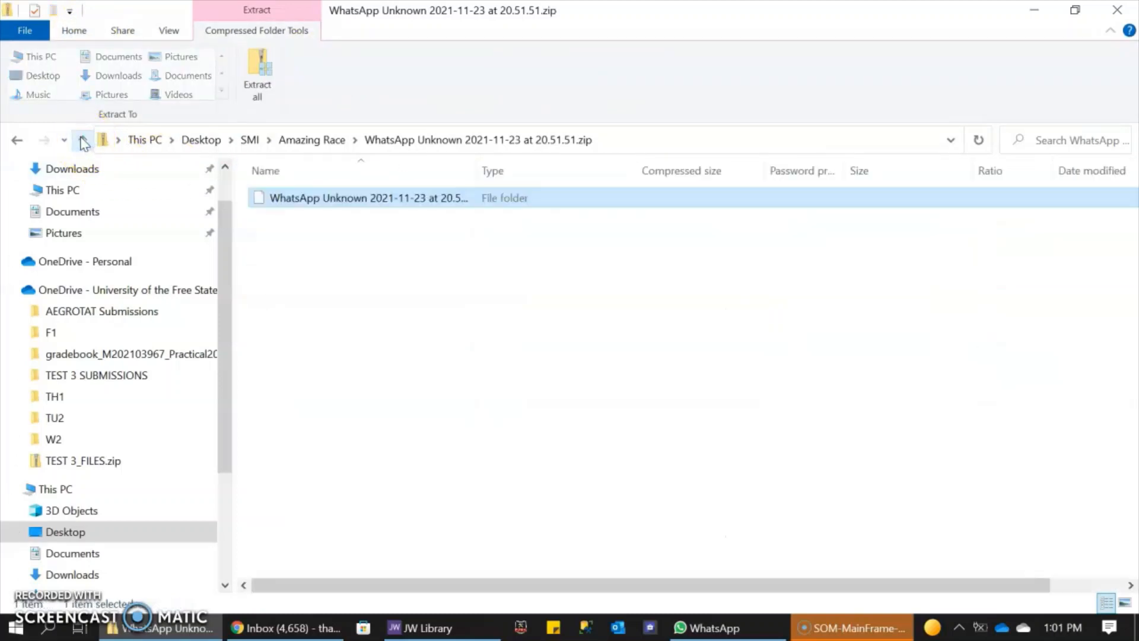
pyautogui.click(81, 140)
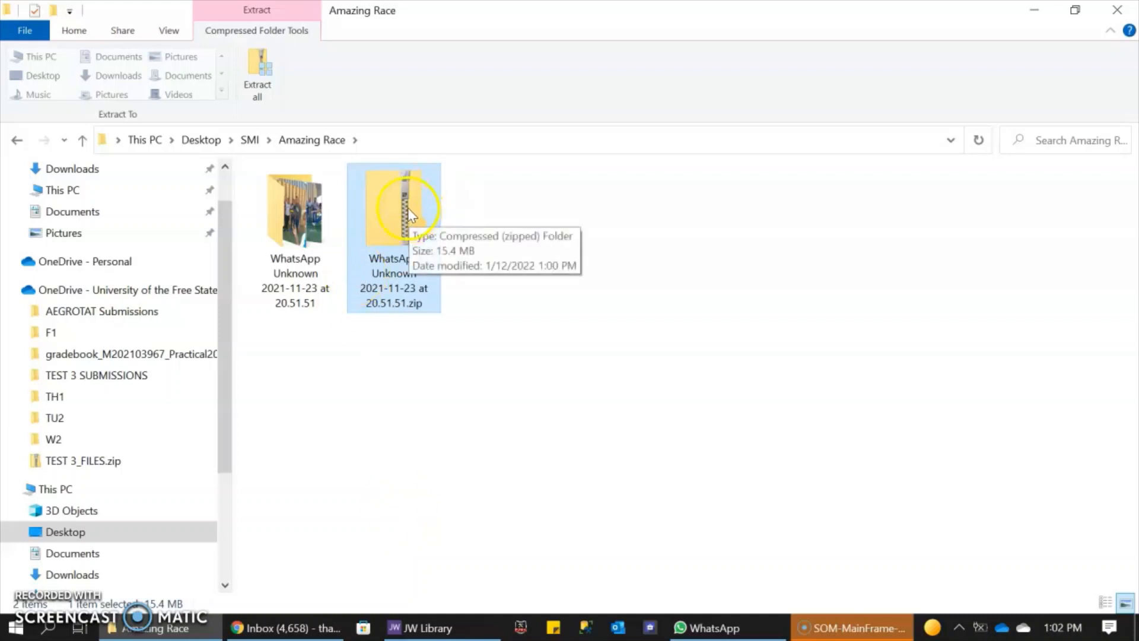
pyautogui.click(83, 140)
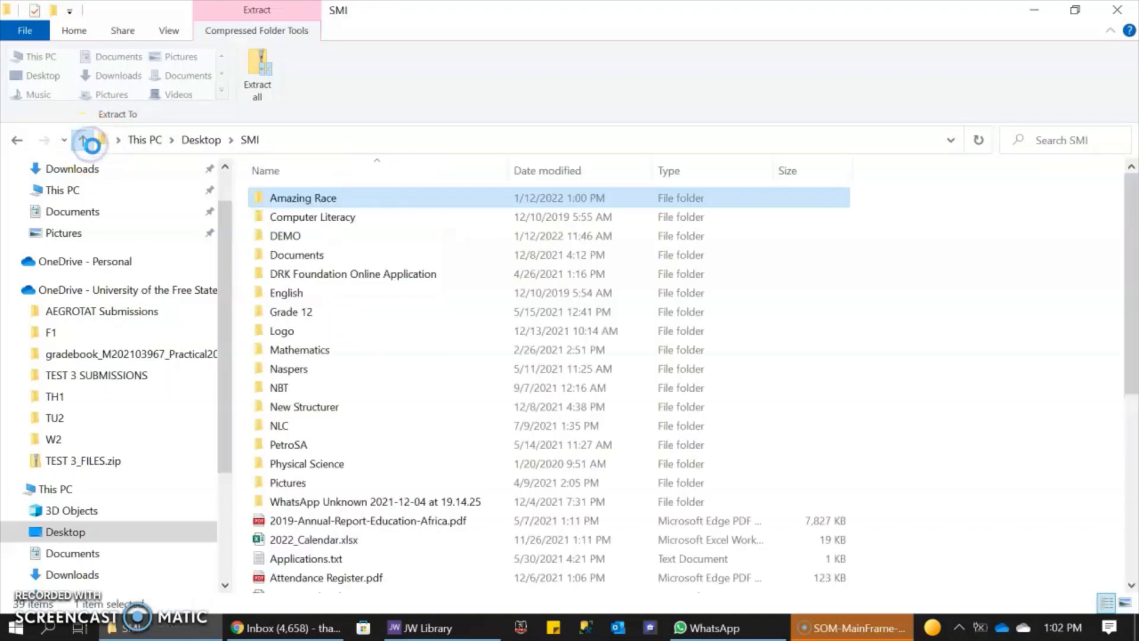
# - Zip the DEMO folder within SMI and keep the file name DEMO.zip
pyautogui.click(208, 162)
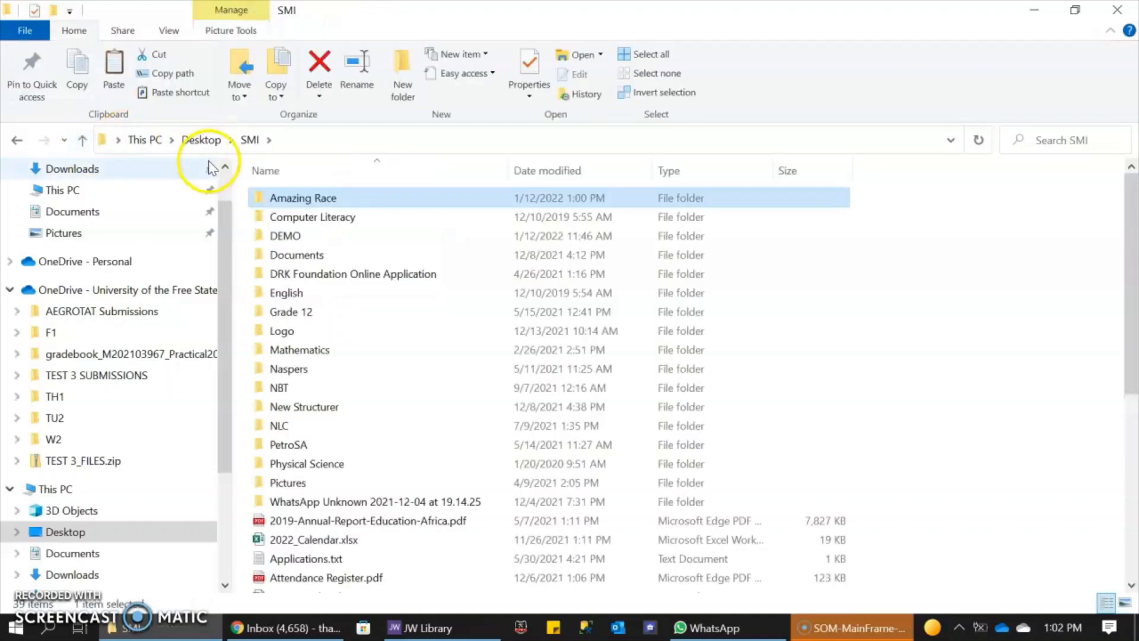
pyautogui.rightClick(275, 238)
pyautogui.click(275, 236)
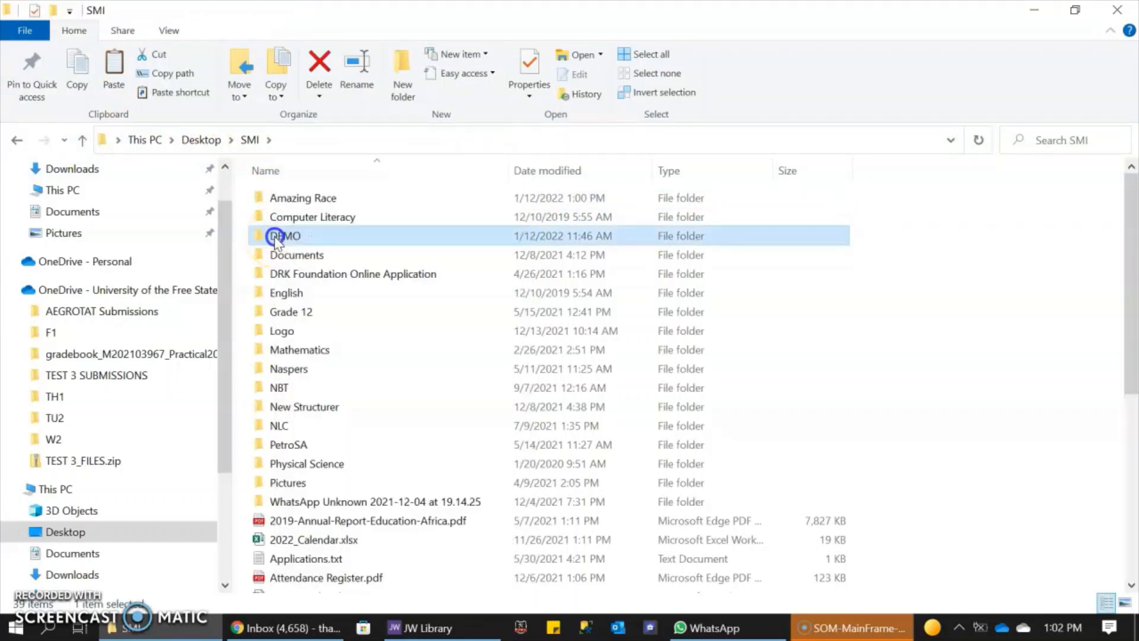
pyautogui.click(338, 262)
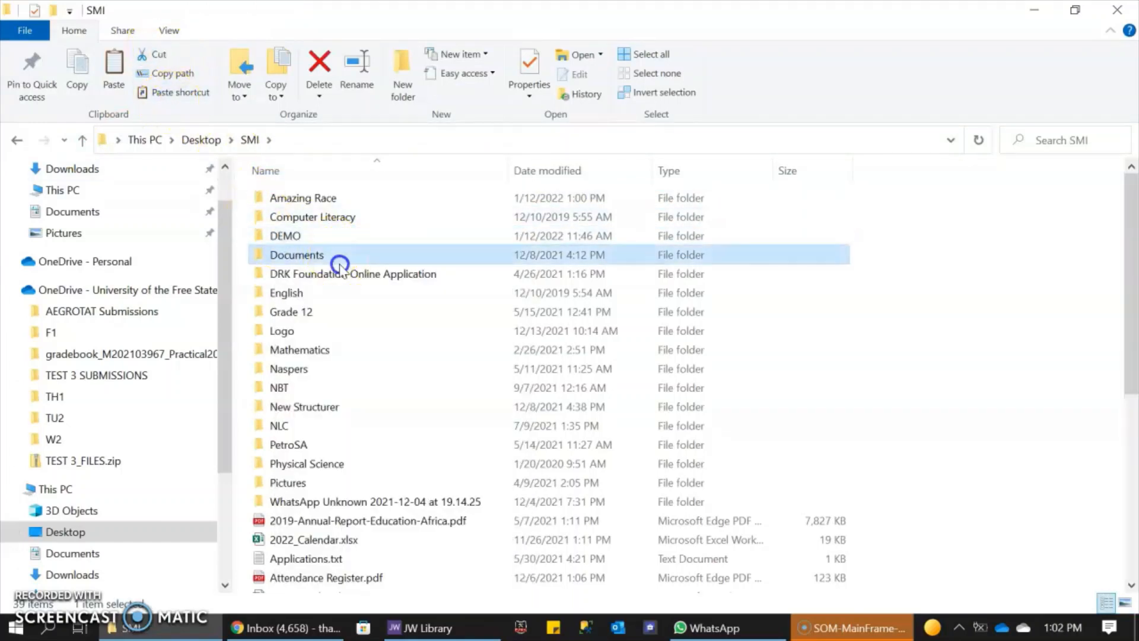
pyautogui.click(290, 236)
pyautogui.click(181, 36)
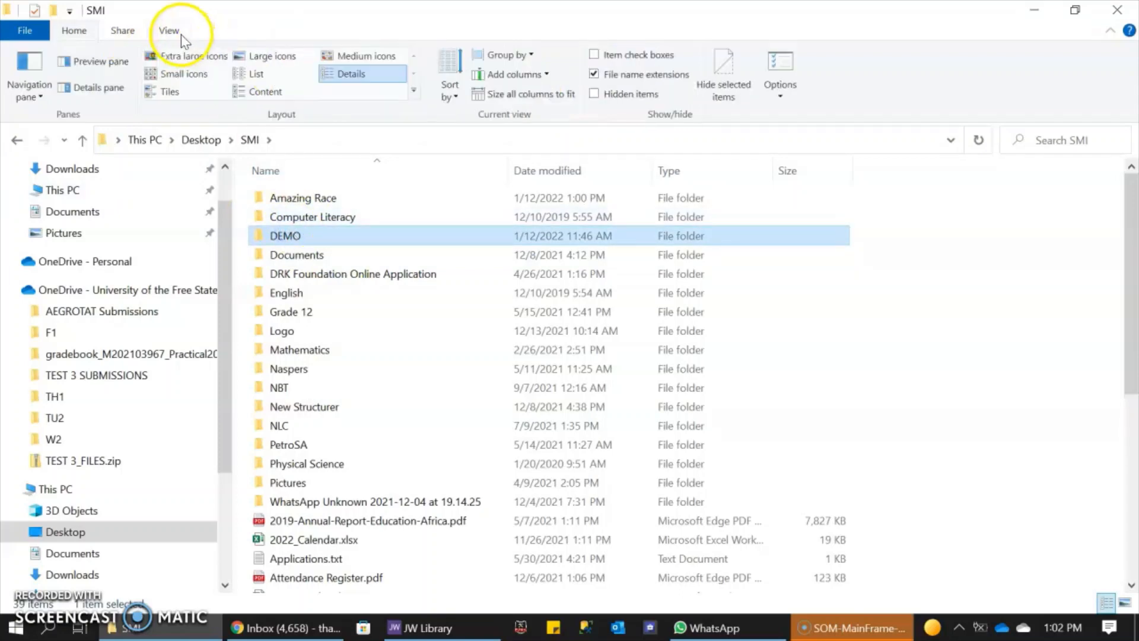
pyautogui.click(141, 36)
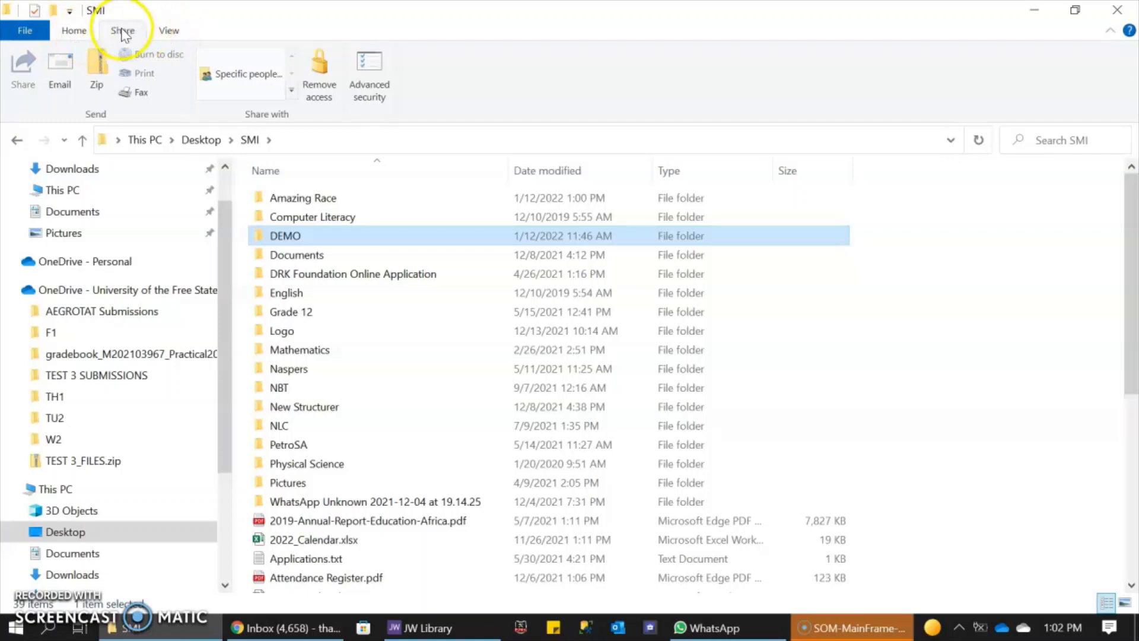
pyautogui.click(95, 79)
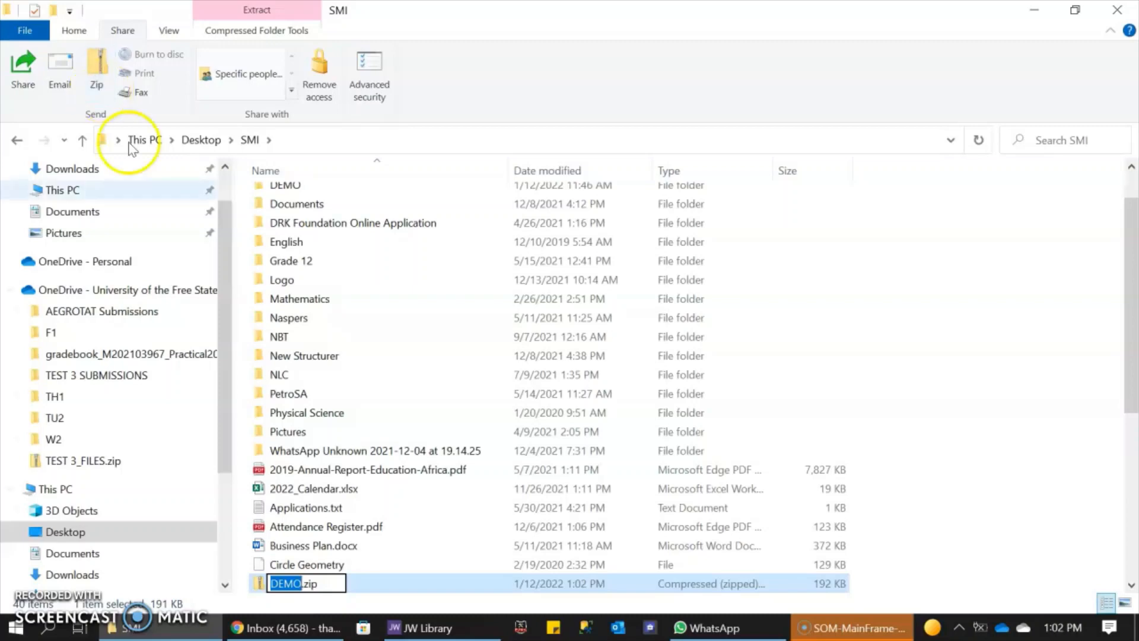
pyautogui.click(855, 442)
# - Go to the Desktop folder and reopen SMI from there
pyautogui.moveTo(1131, 309)
pyautogui.mouseDown()
pyautogui.moveTo(1133, 468)
pyautogui.moveTo(1133, 307)
pyautogui.mouseUp()
pyautogui.click(217, 147)
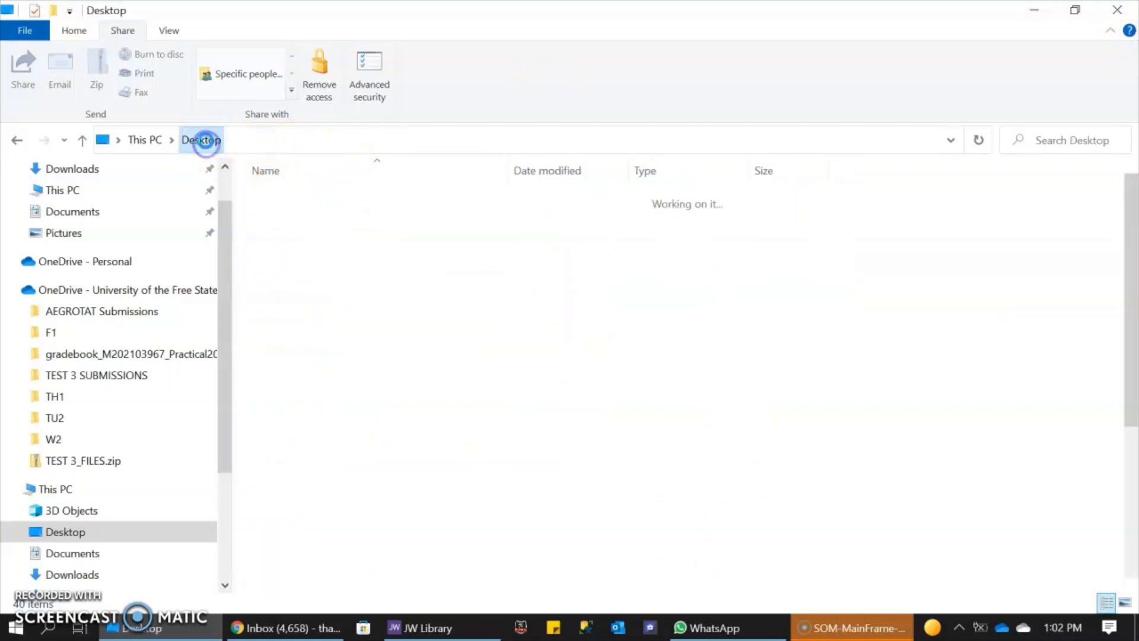
pyautogui.doubleClick(300, 426)
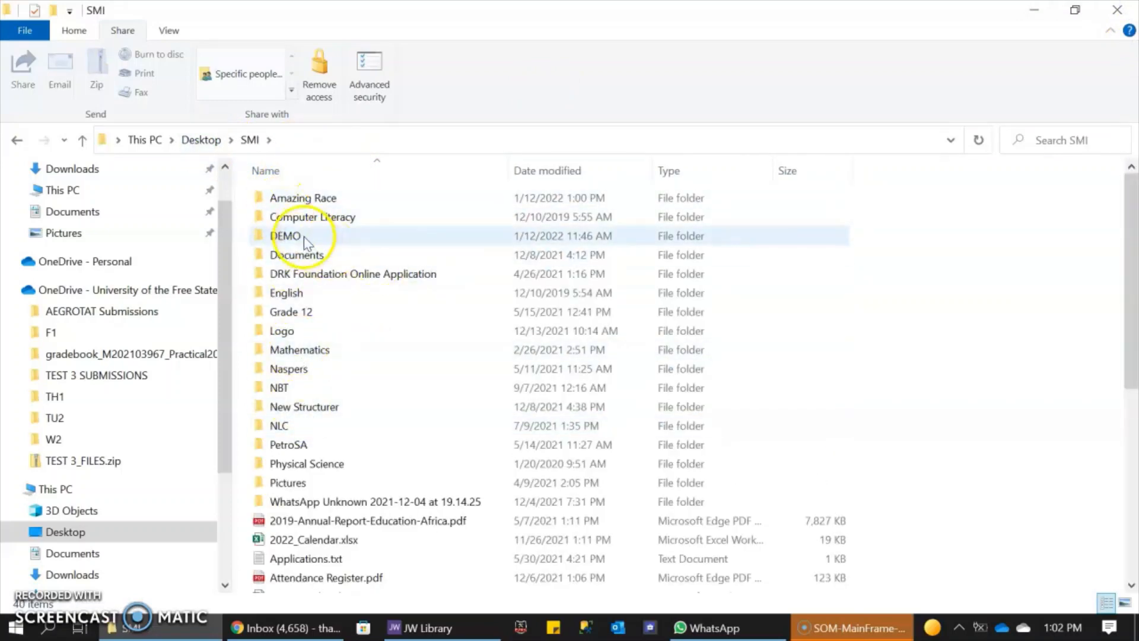
# - Open DEMO.zip and the DEMO folder inside it to check the contents, and go back up to SMI
pyautogui.moveTo(1123, 244); pyautogui.dragTo(1132, 586)
pyautogui.click(326, 282)
pyautogui.doubleClick(326, 282)
pyautogui.doubleClick(291, 200)
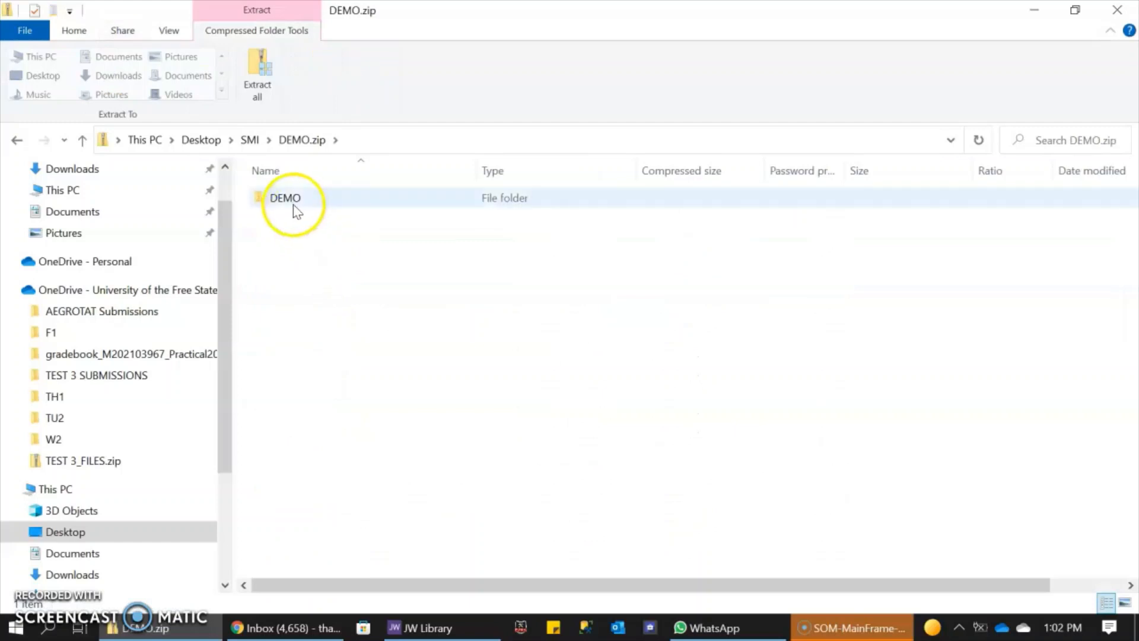
pyautogui.click(82, 140)
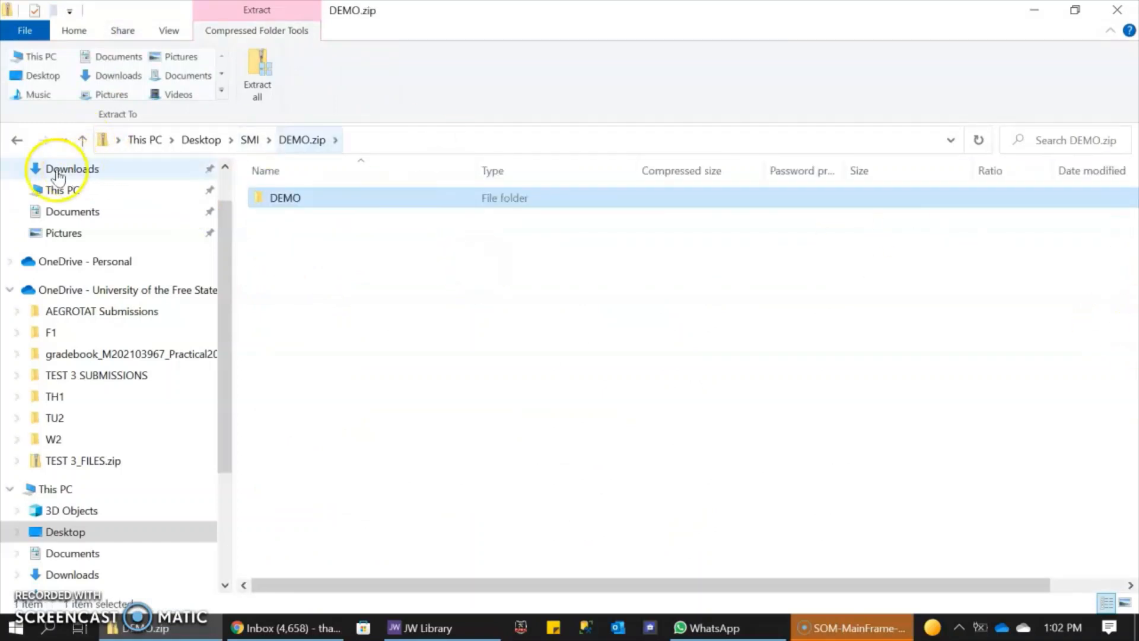
pyautogui.click(80, 143)
# - Review the zipping options for folders in SMI, both in the folder's Send to choices and among the sharing commands
pyautogui.moveTo(1128, 305); pyautogui.dragTo(1126, 198)
pyautogui.rightClick(854, 247)
pyautogui.click(583, 272)
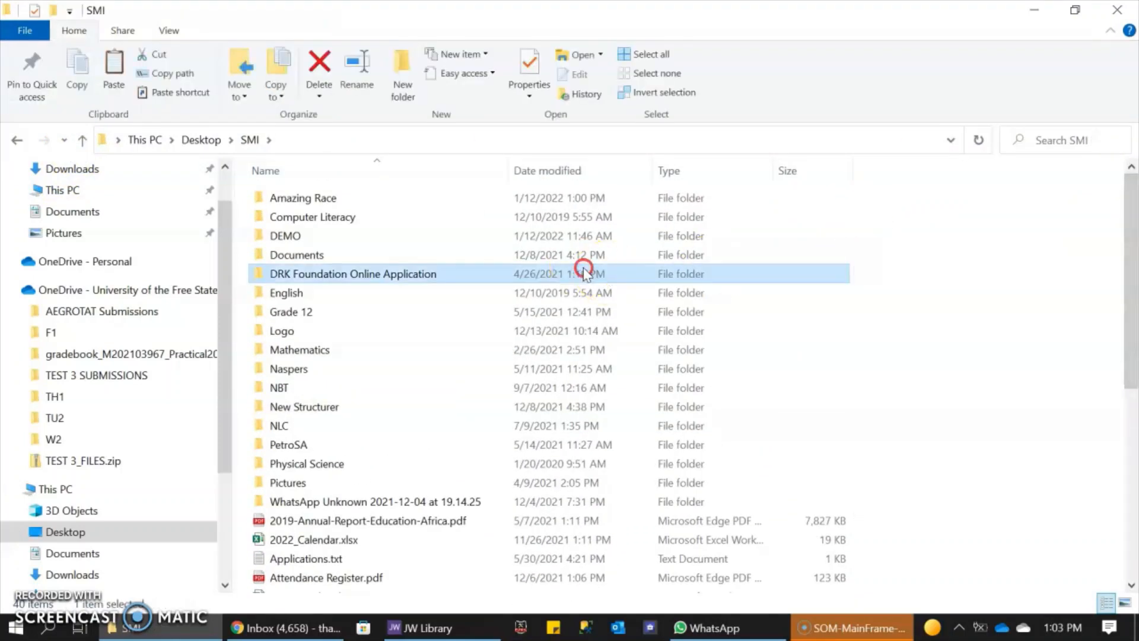
pyautogui.rightClick(582, 272)
pyautogui.moveTo(643, 442)
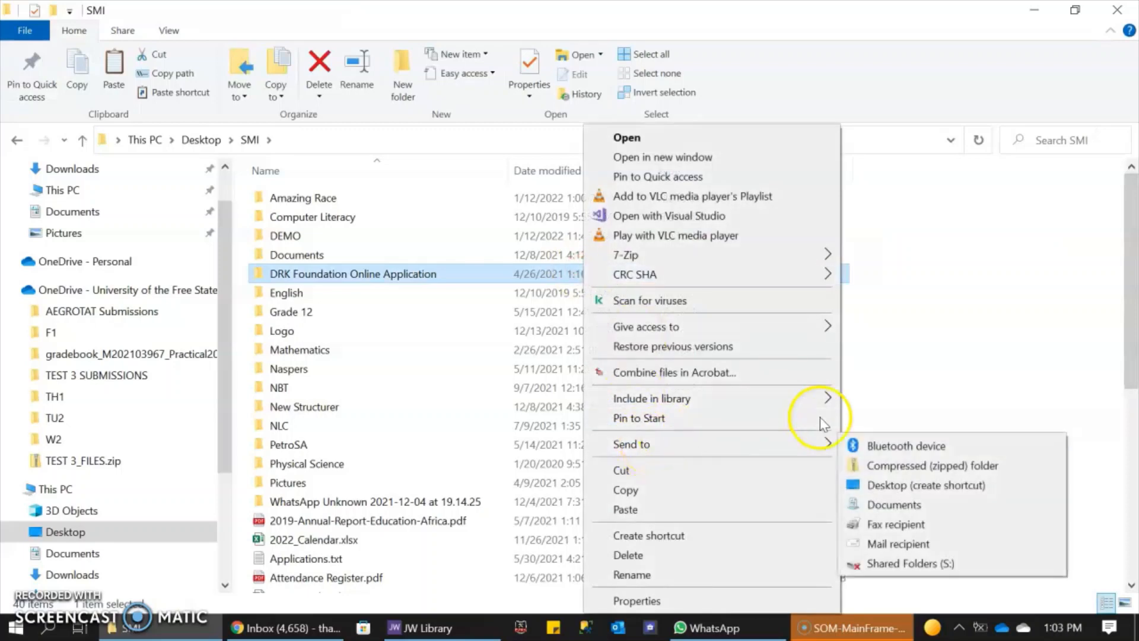
pyautogui.click(388, 219)
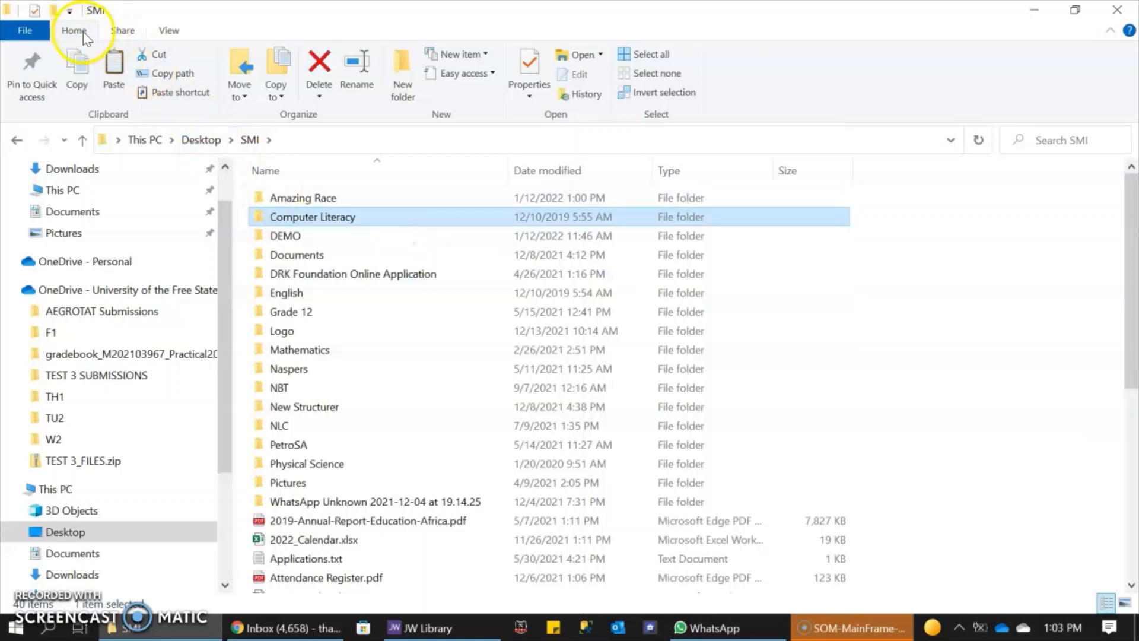
pyautogui.click(125, 32)
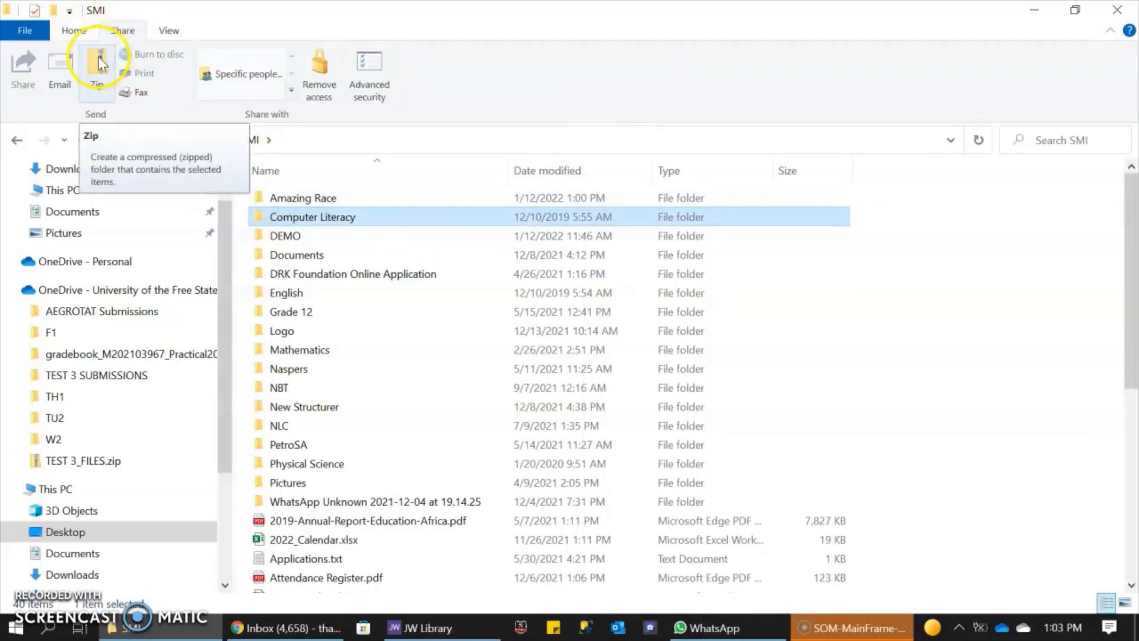
# - Return to SMI by way of the Desktop folder and delete the DEMO folder in it
pyautogui.click(82, 141)
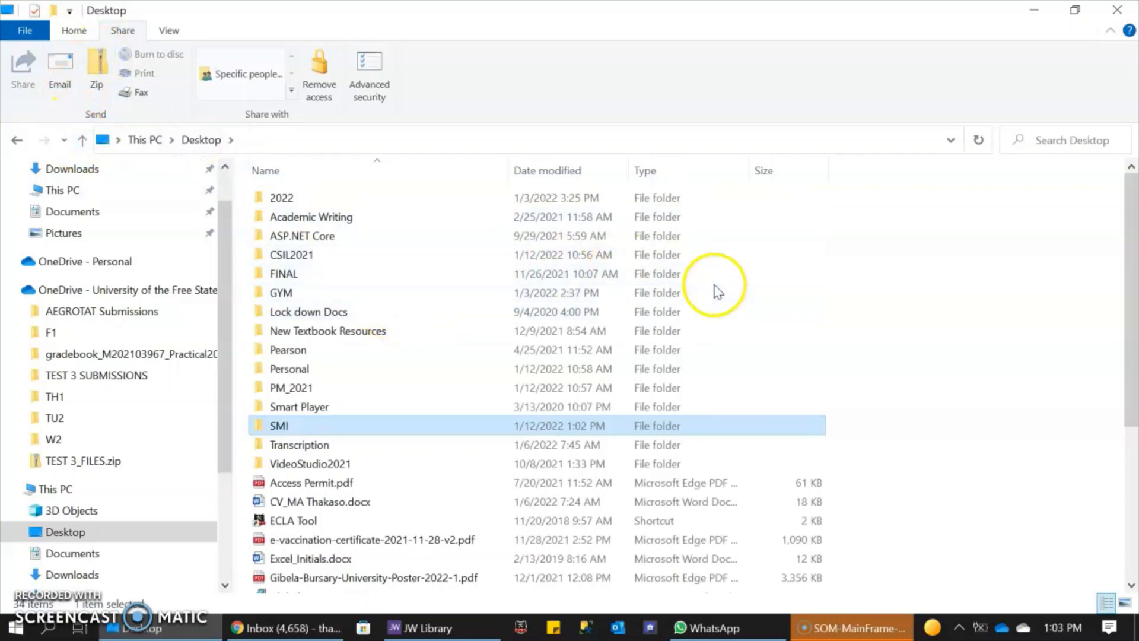
pyautogui.moveTo(1131, 208); pyautogui.dragTo(1131, 343)
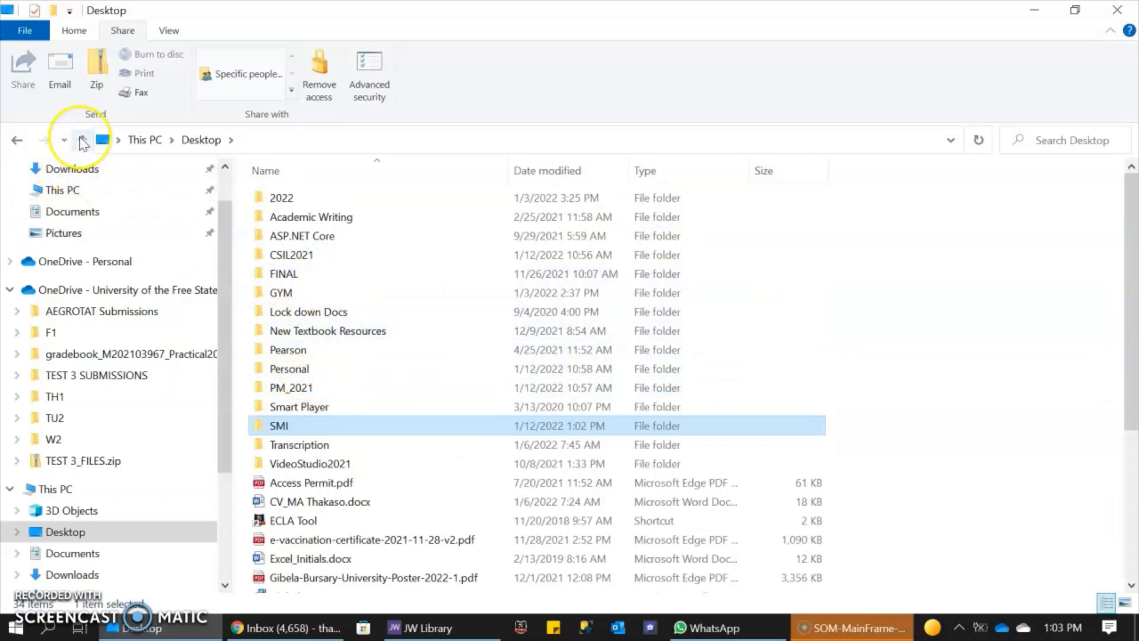
pyautogui.doubleClick(291, 425)
pyautogui.click(288, 237)
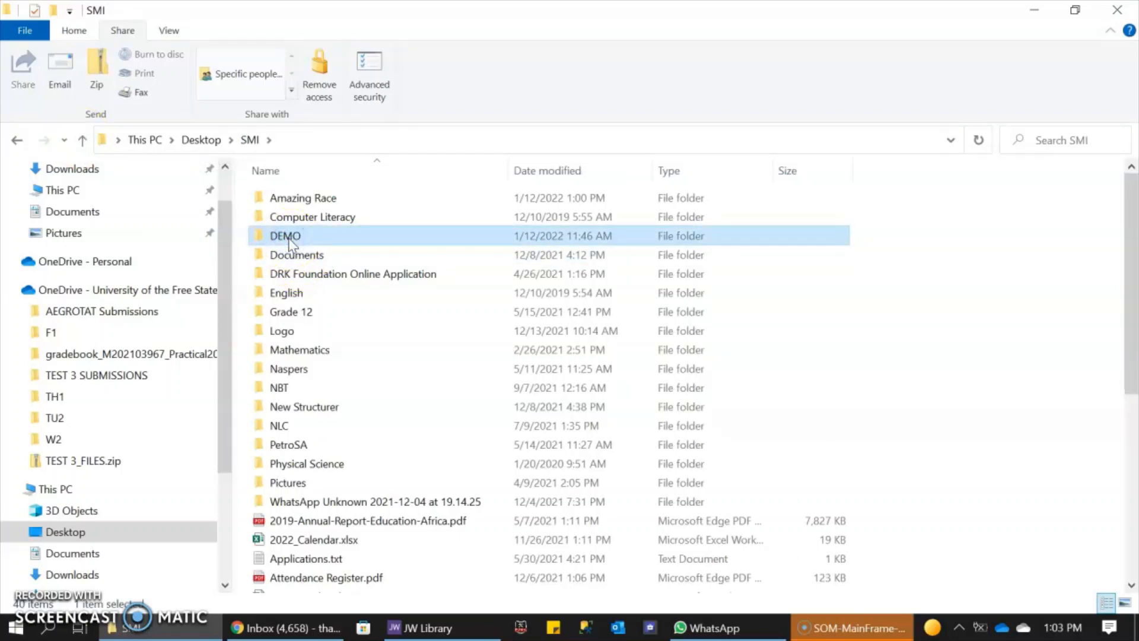
pyautogui.press('Delete')
pyautogui.moveTo(1127, 223); pyautogui.dragTo(1131, 395)
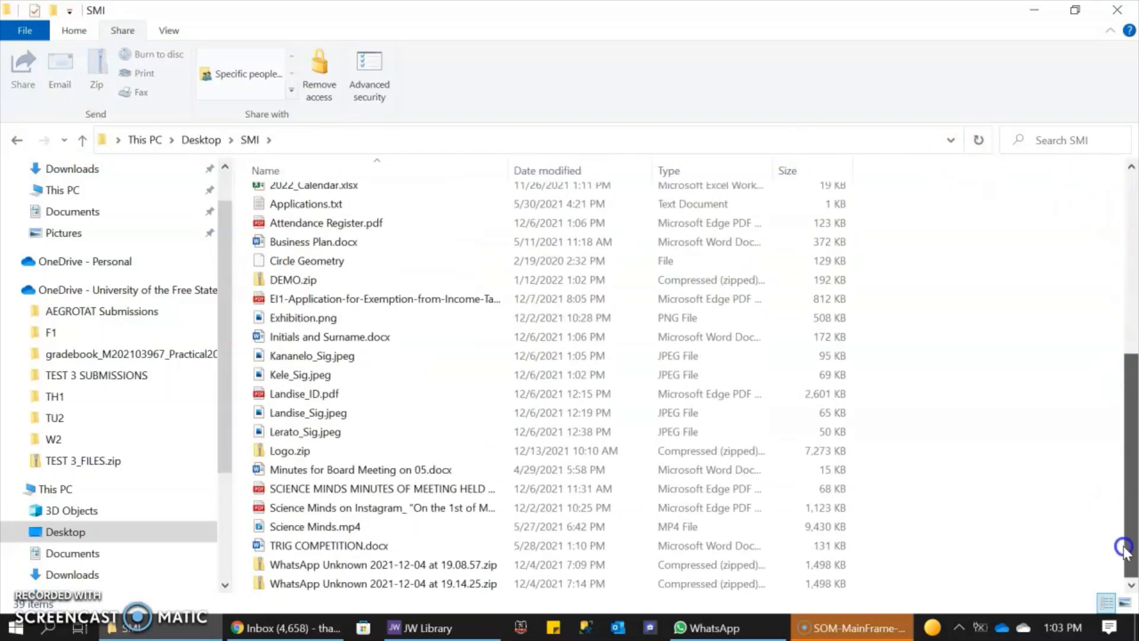
pyautogui.click(260, 282)
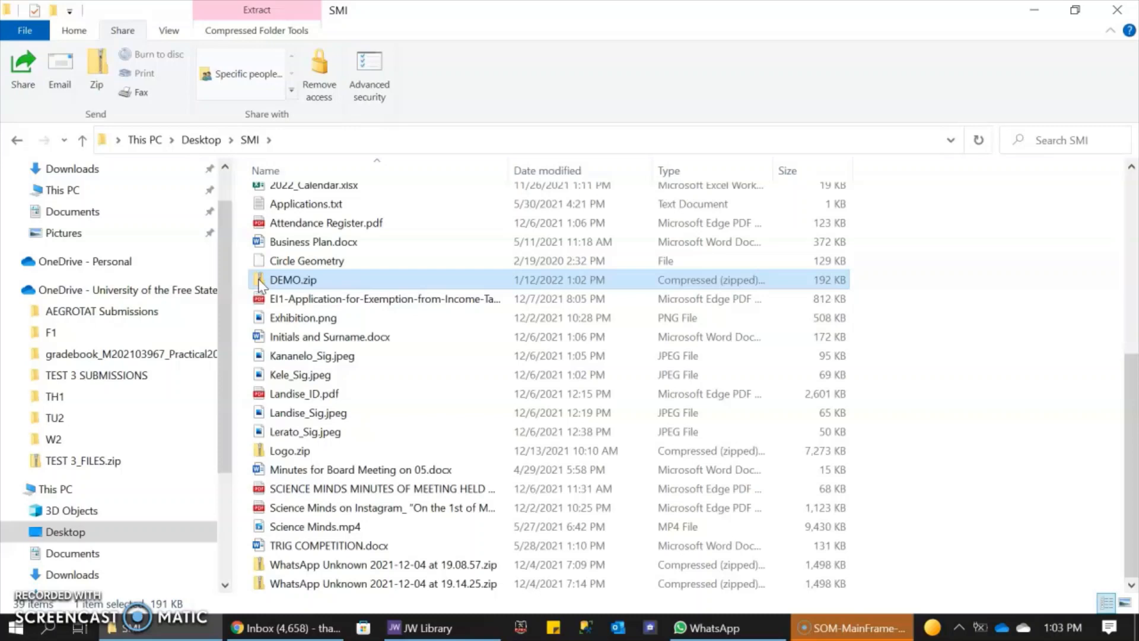
pyautogui.rightClick(260, 283)
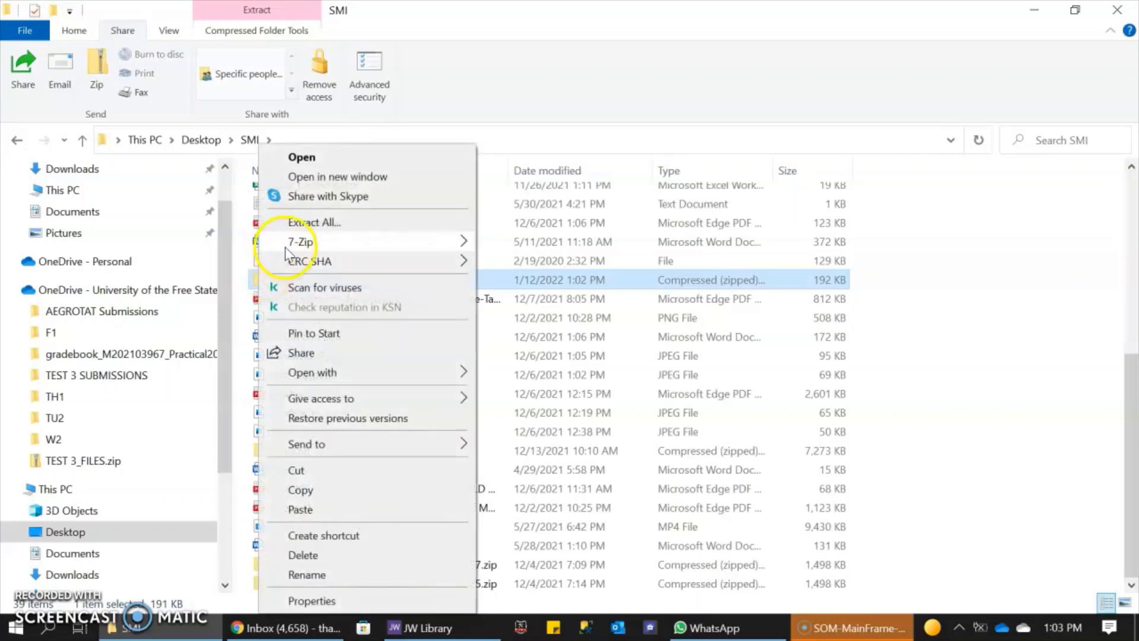
pyautogui.click(311, 227)
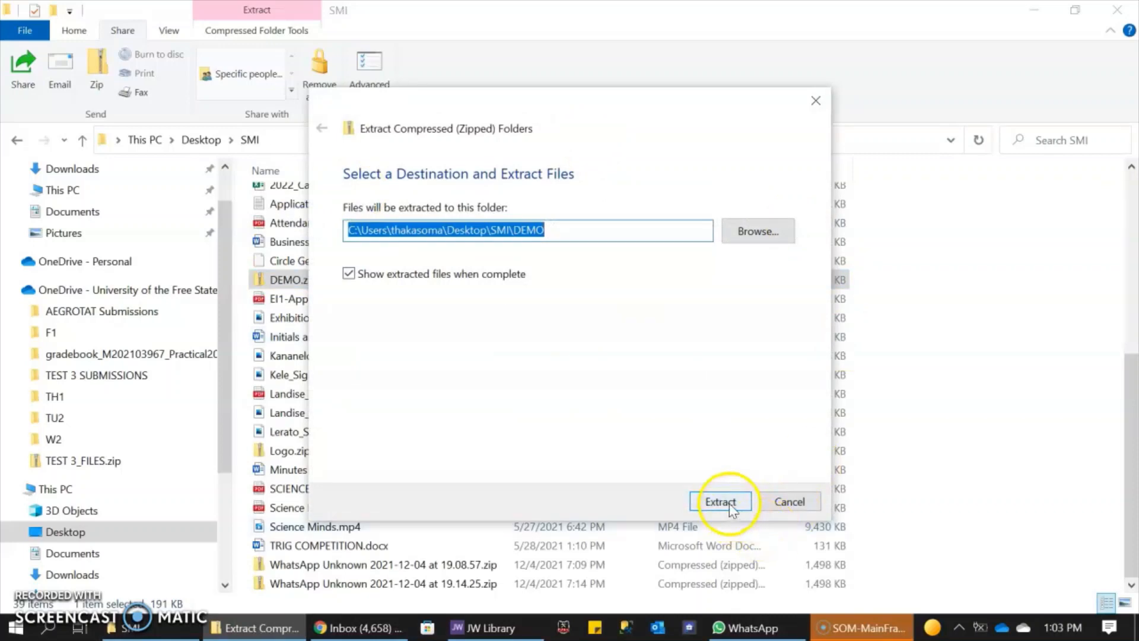
pyautogui.click(795, 504)
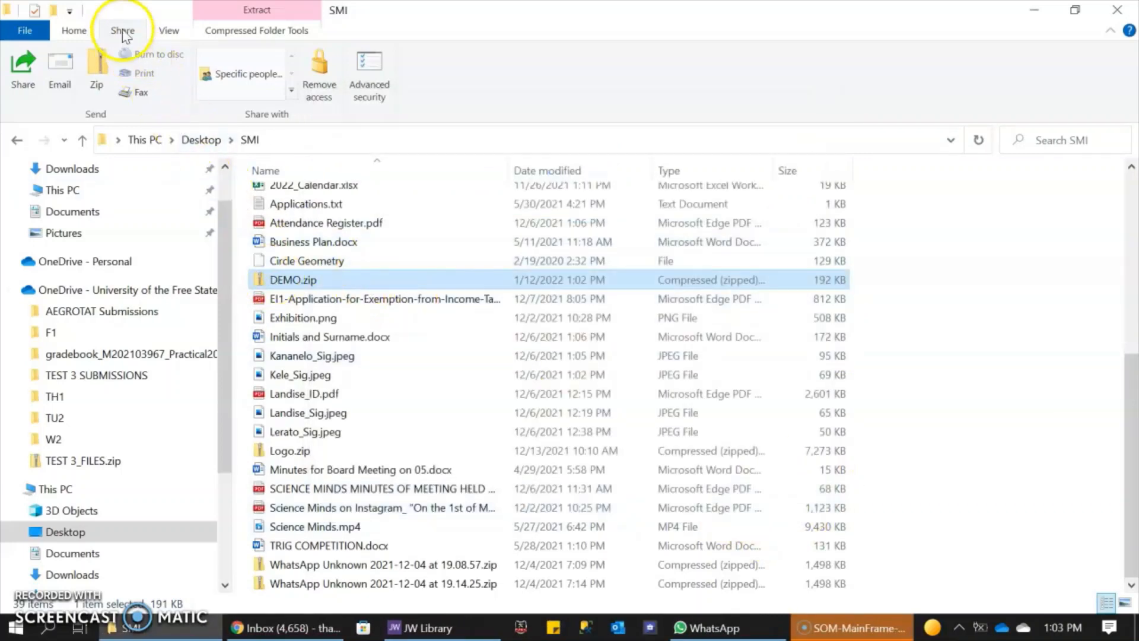
pyautogui.click(297, 355)
pyautogui.click(275, 281)
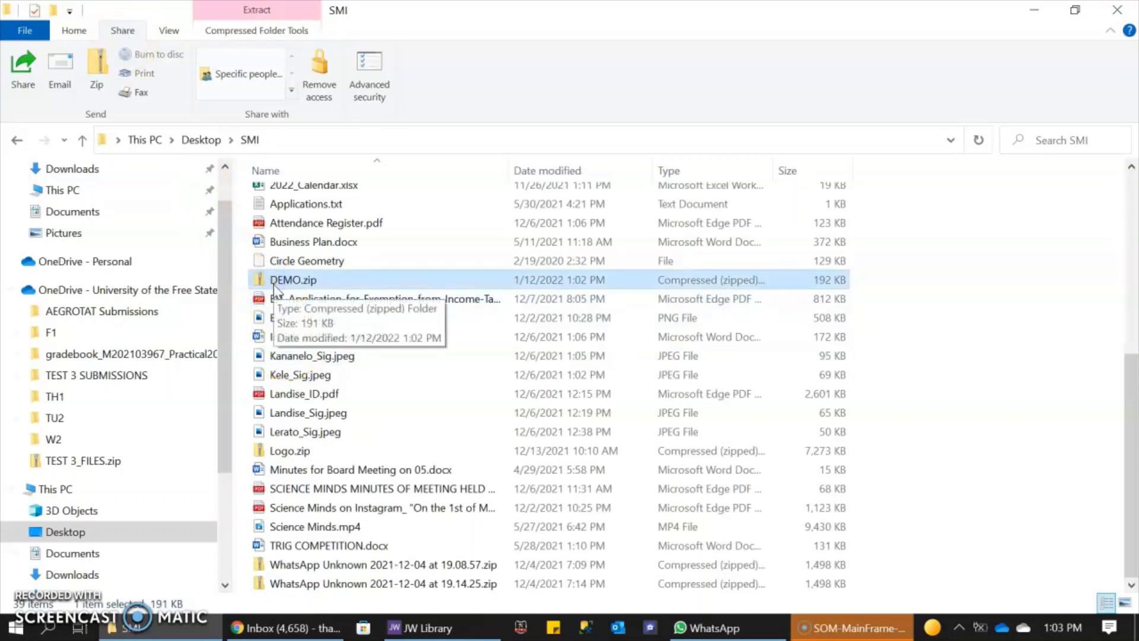
pyautogui.click(286, 355)
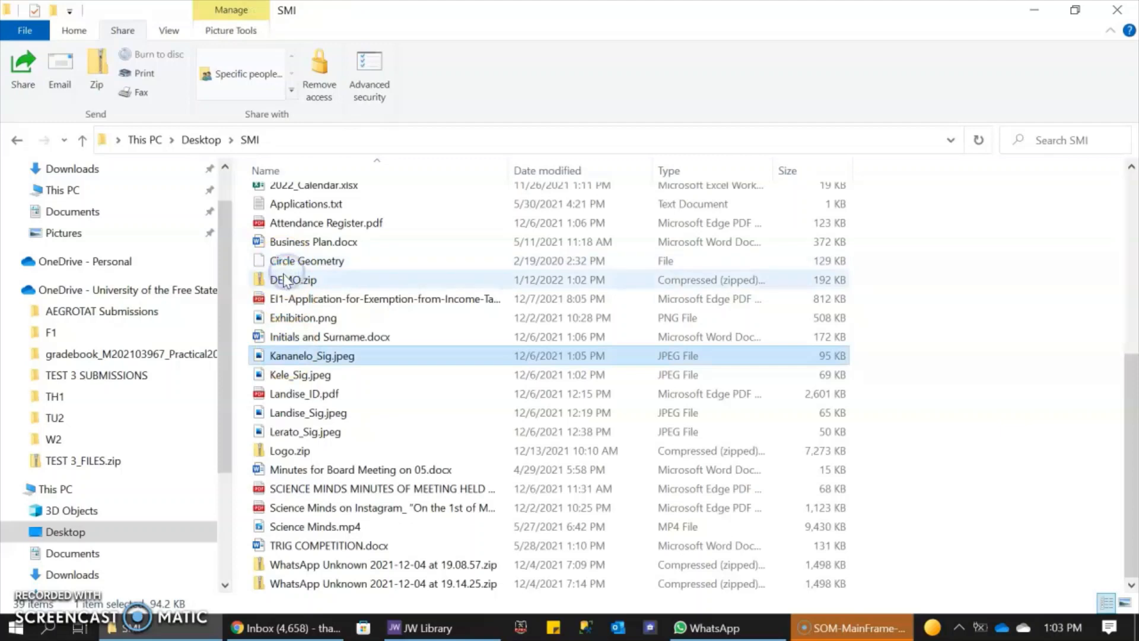
# - Extract all of DEMO.zip to the proposed DEMO folder within SMI, showing the extracted files when complete
pyautogui.click(285, 279)
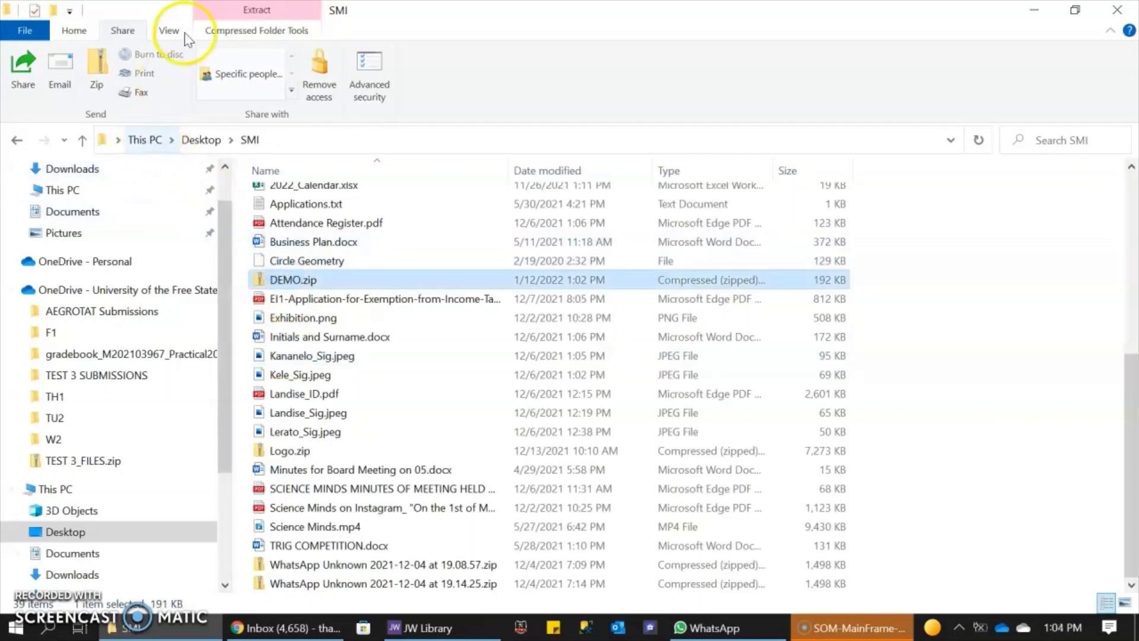
pyautogui.click(179, 30)
pyautogui.click(124, 30)
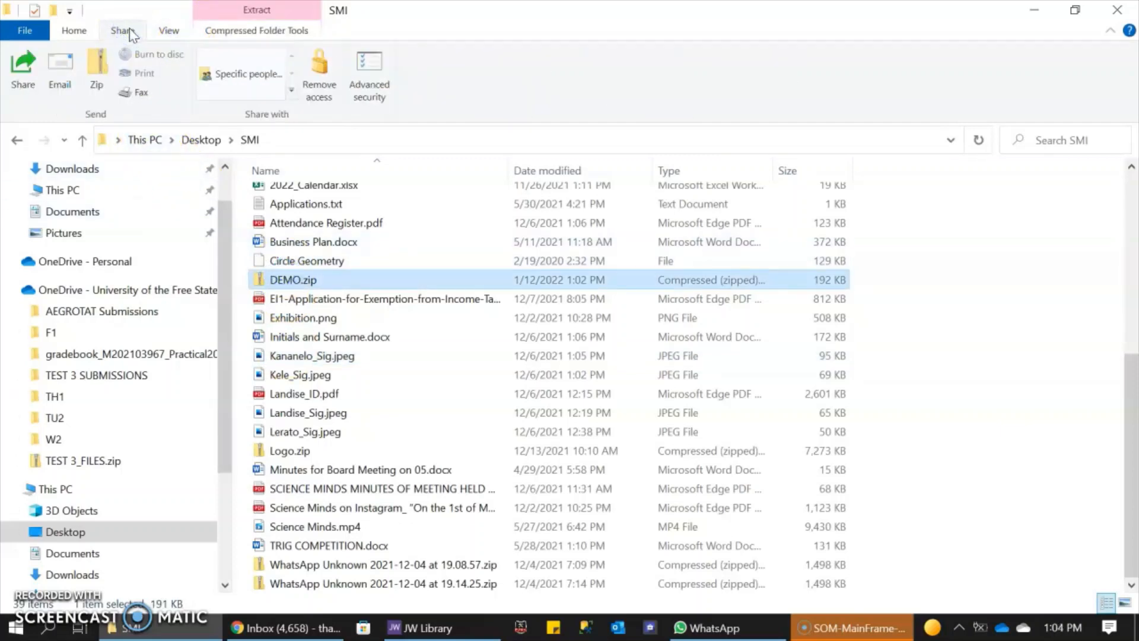
pyautogui.rightClick(311, 277)
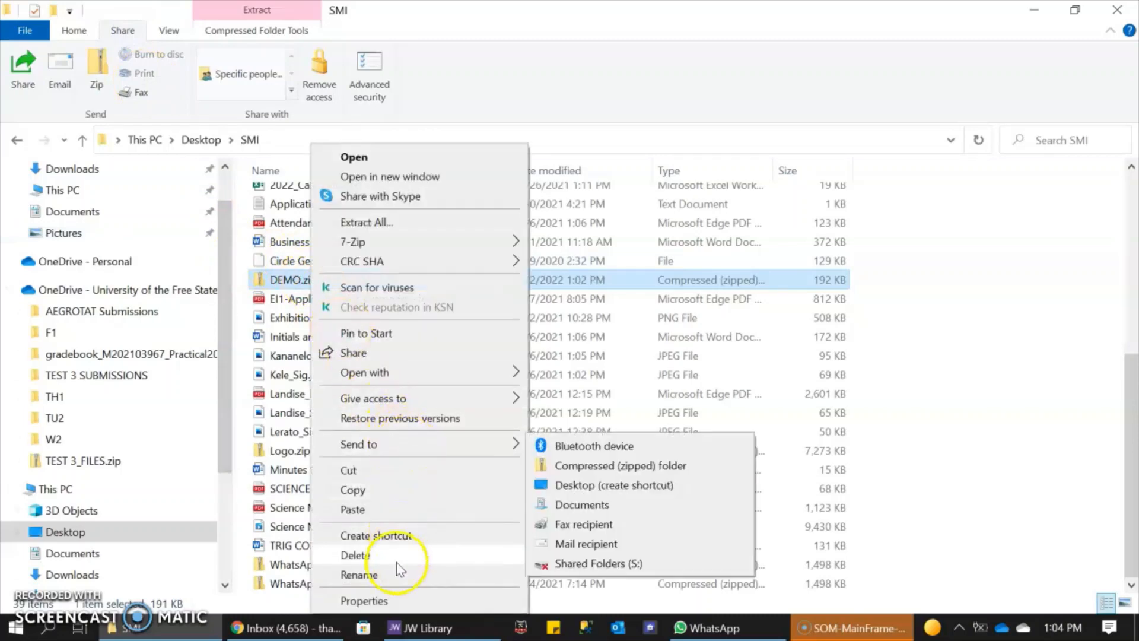
pyautogui.click(382, 221)
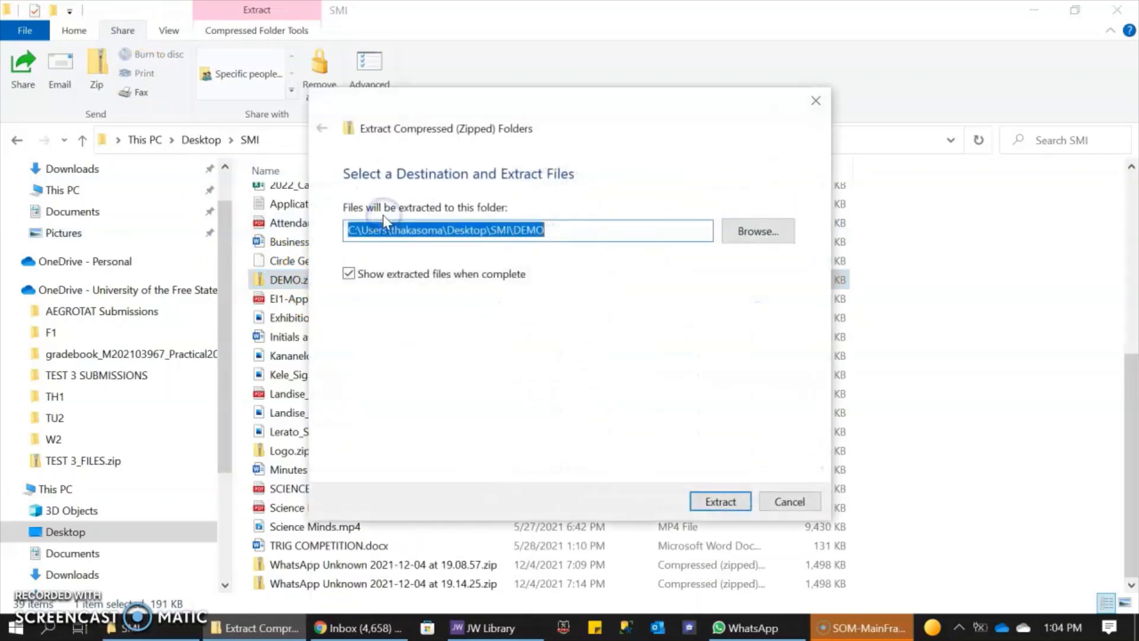
pyautogui.click(727, 505)
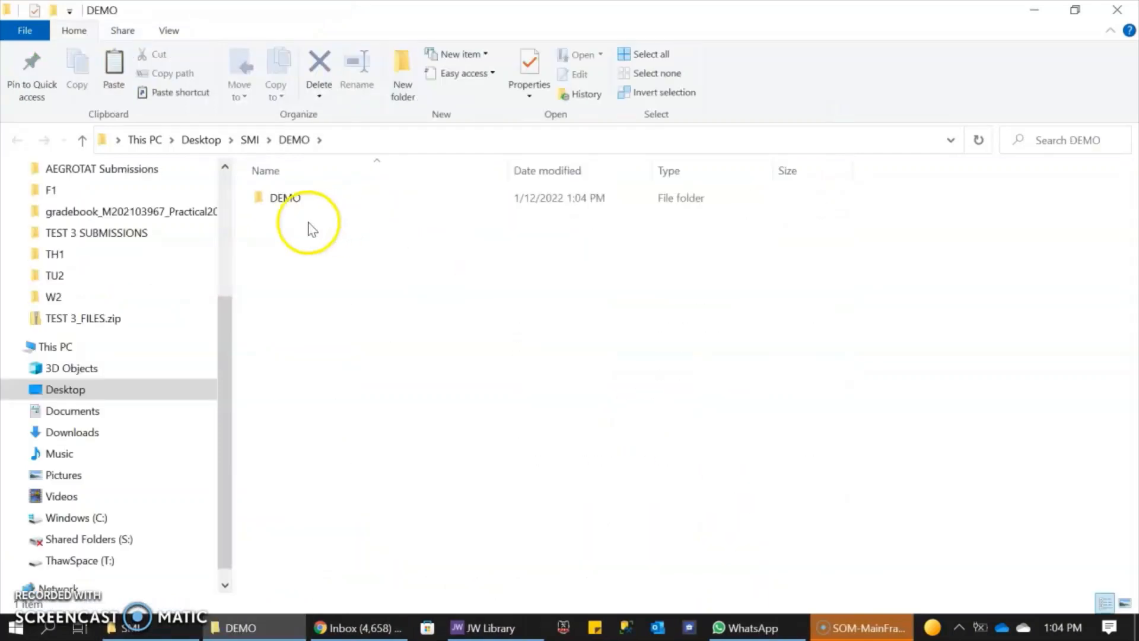
# - Go up to SMI, check the files inside the extracted DEMO folder and its inner DEMO folder, and return to SMI
pyautogui.click(82, 141)
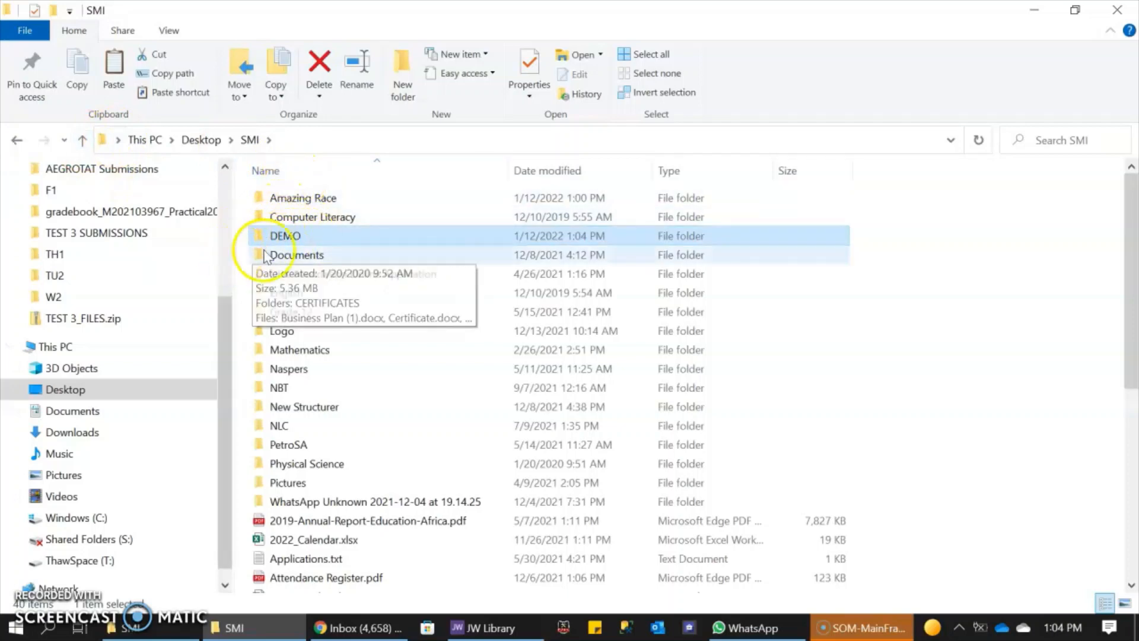
pyautogui.doubleClick(276, 237)
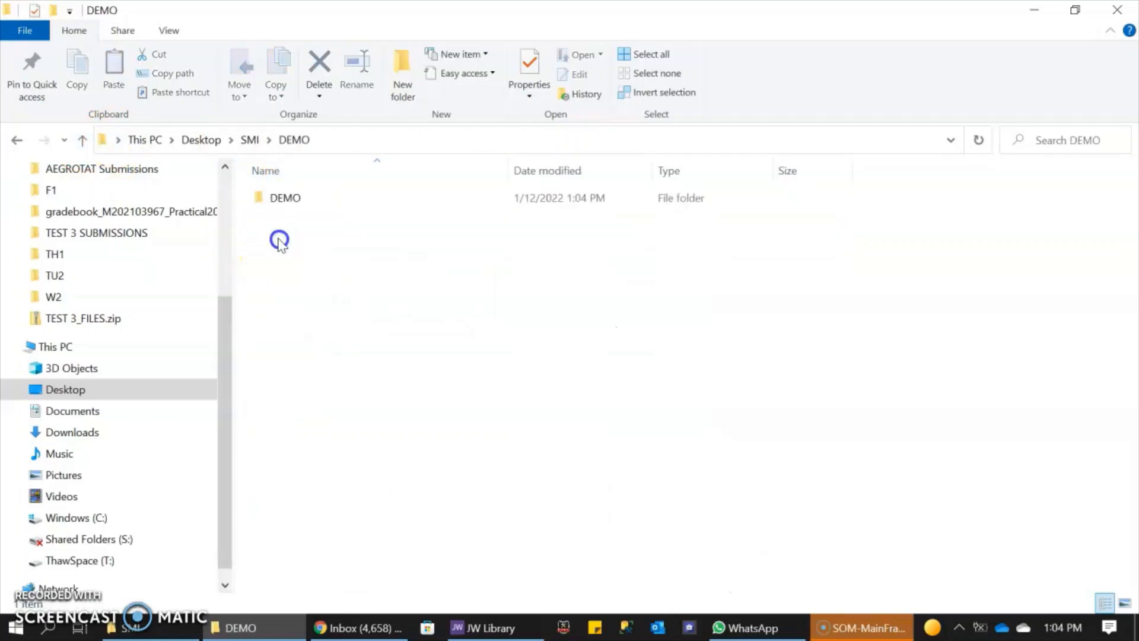
pyautogui.doubleClick(278, 198)
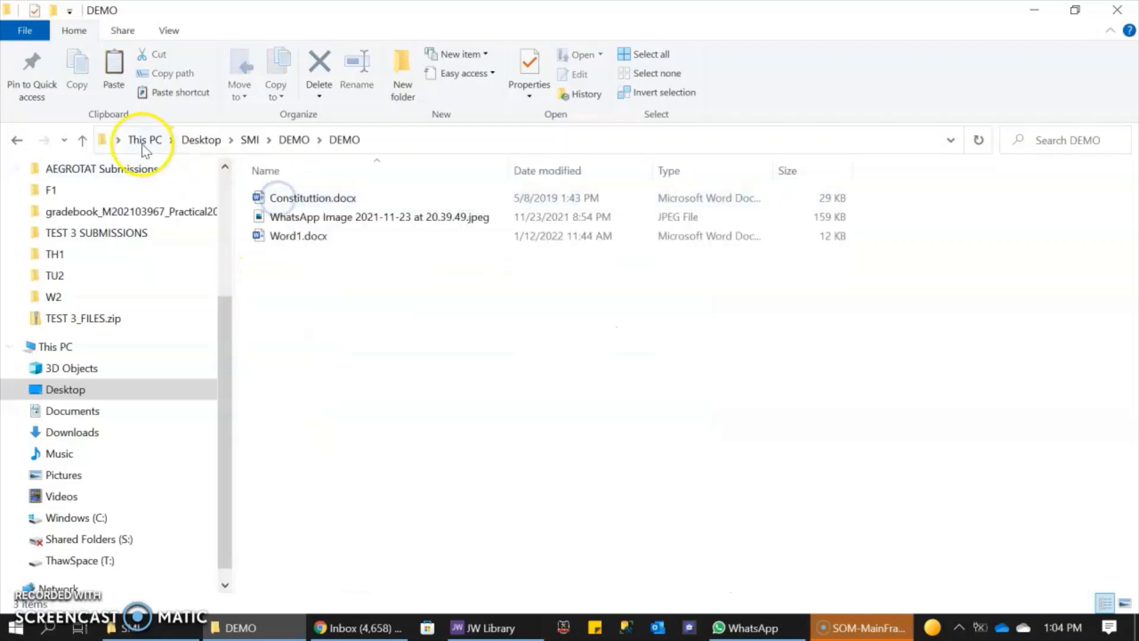
pyautogui.click(81, 140)
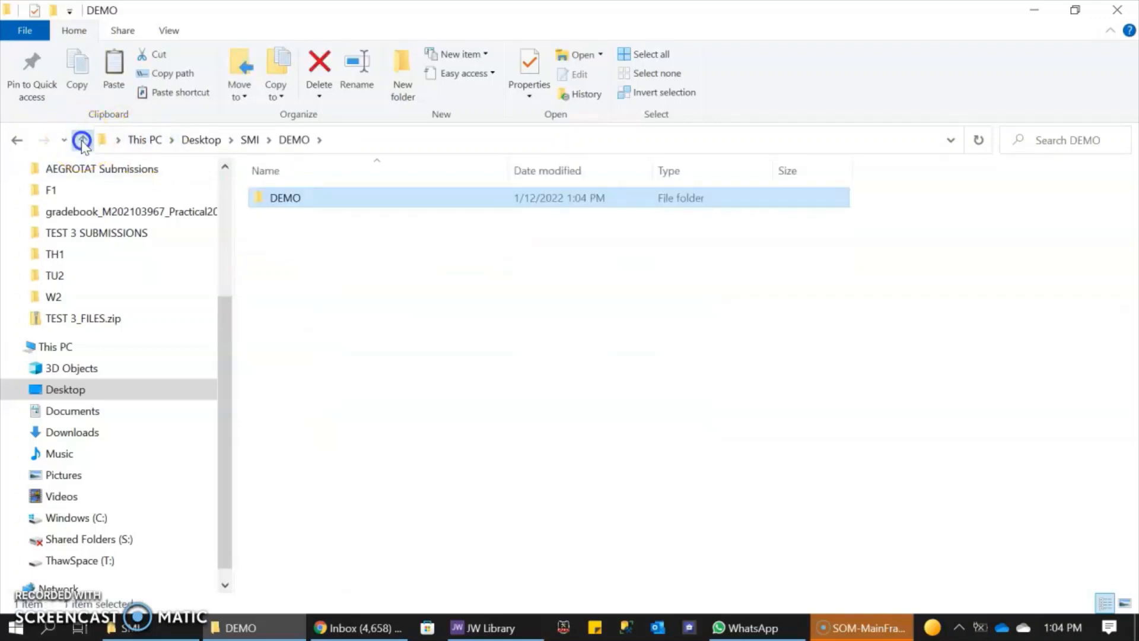
pyautogui.click(82, 141)
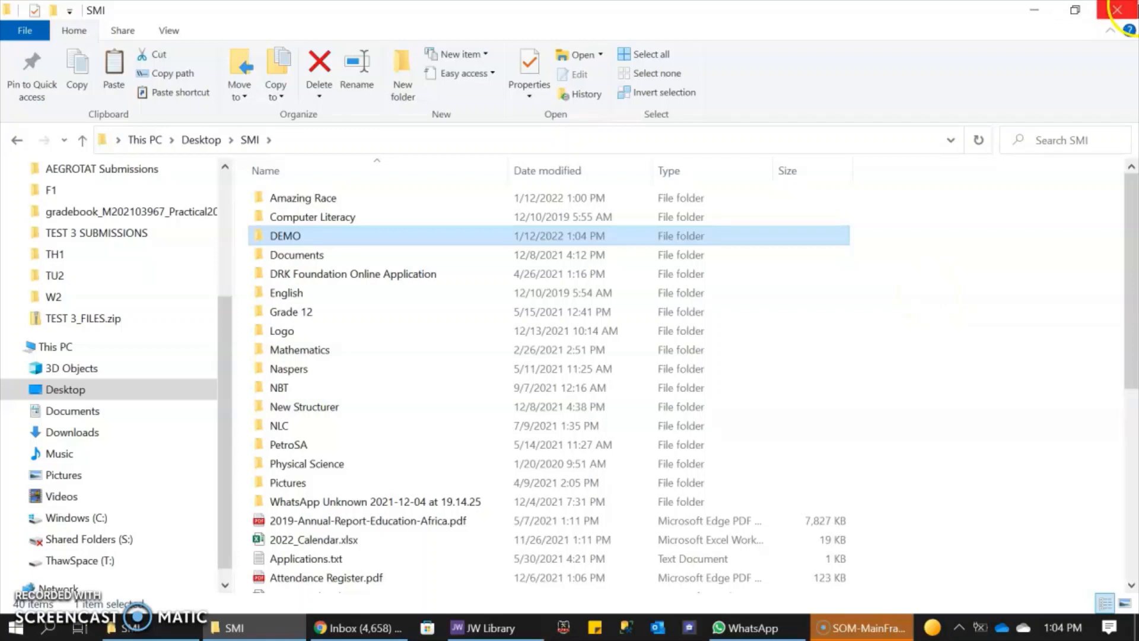
# - Close both SMI File Explorer windows and minimise the remaining open windows to show the desktop
pyautogui.click(1118, 10)
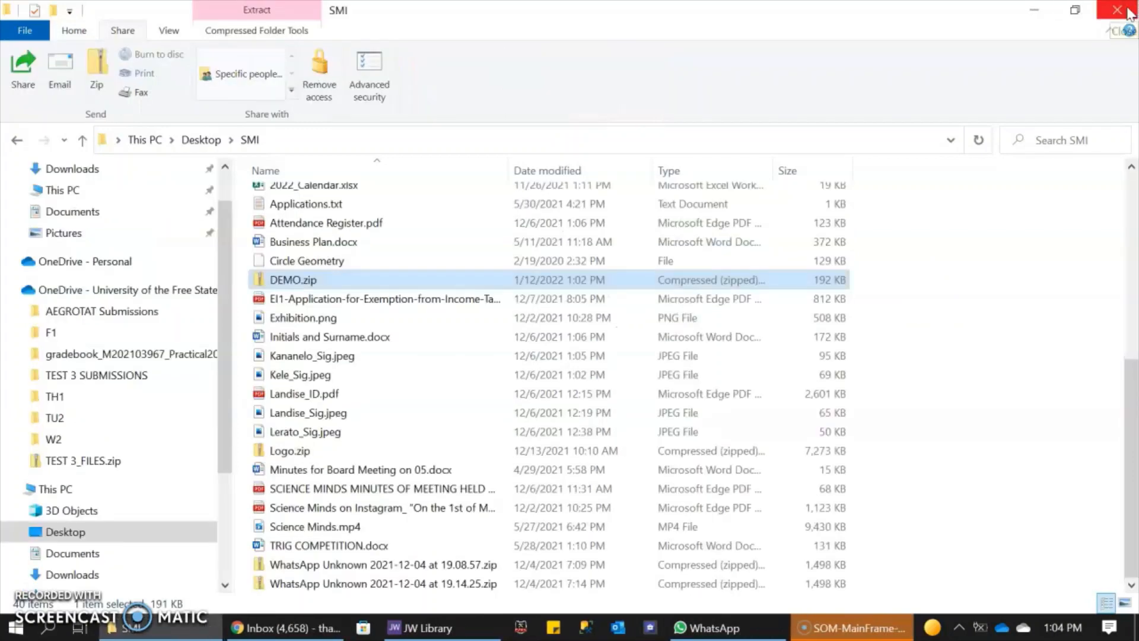
pyautogui.click(1131, 11)
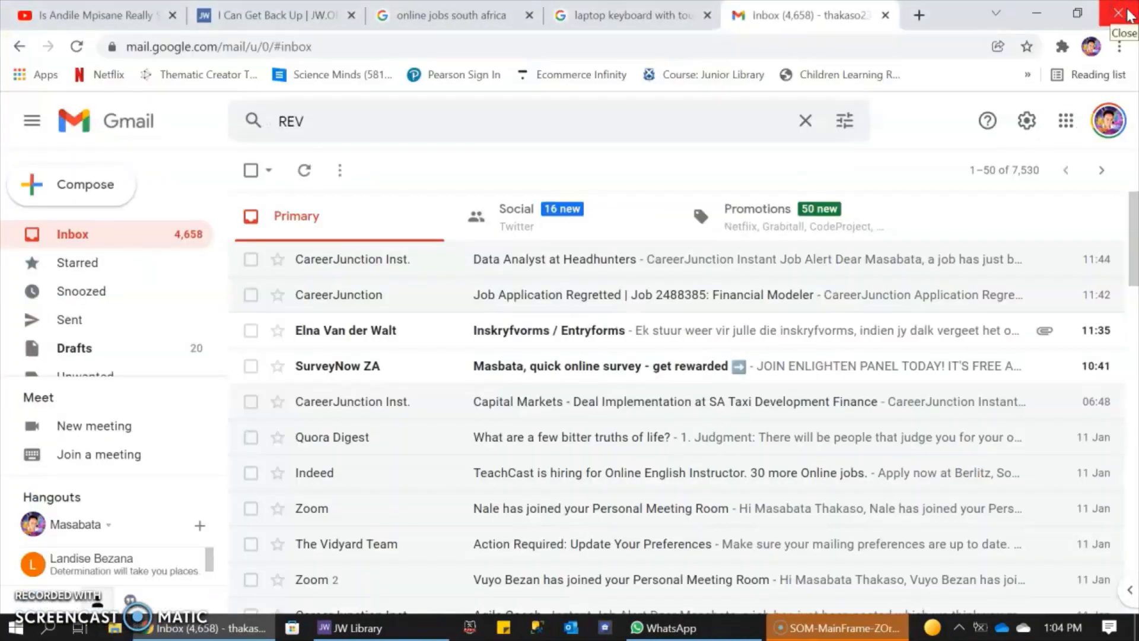
pyautogui.click(1044, 9)
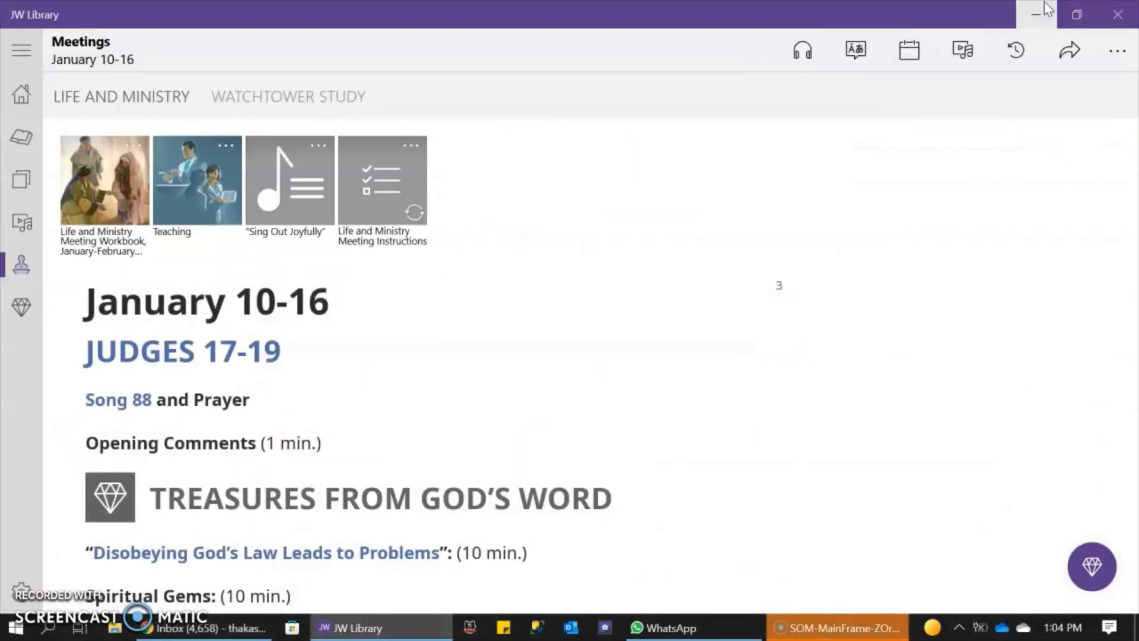
pyautogui.press('super+d')
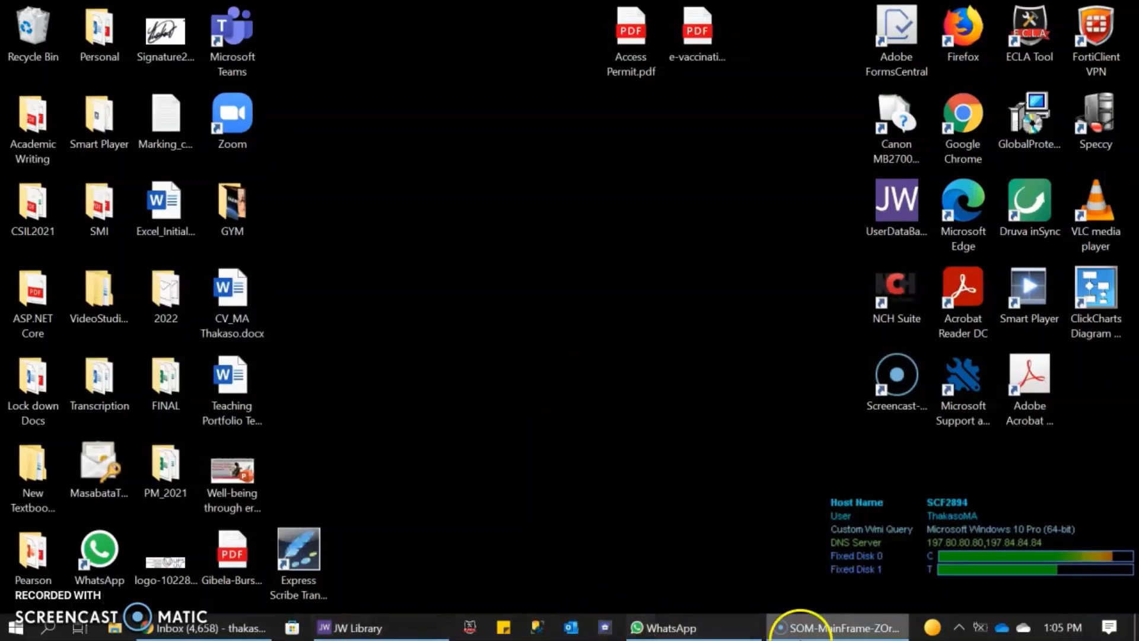
# - Open the Start menu's power options to view the Sleep, Shut down and Restart choices
pyautogui.click(16, 629)
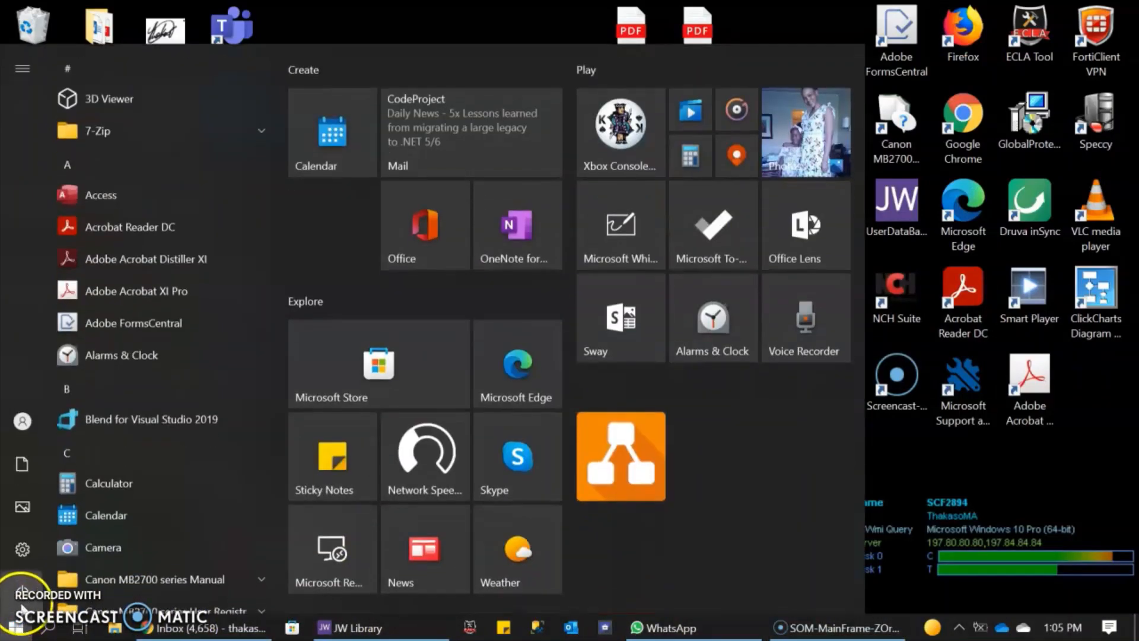
pyautogui.moveTo(21, 603)
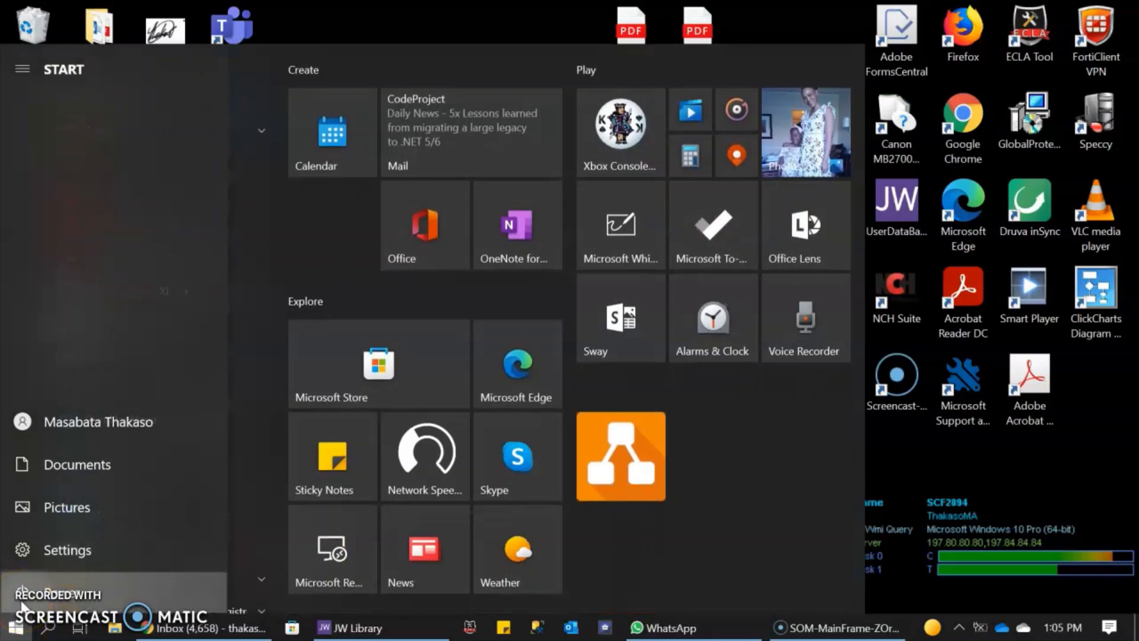
pyautogui.click(23, 604)
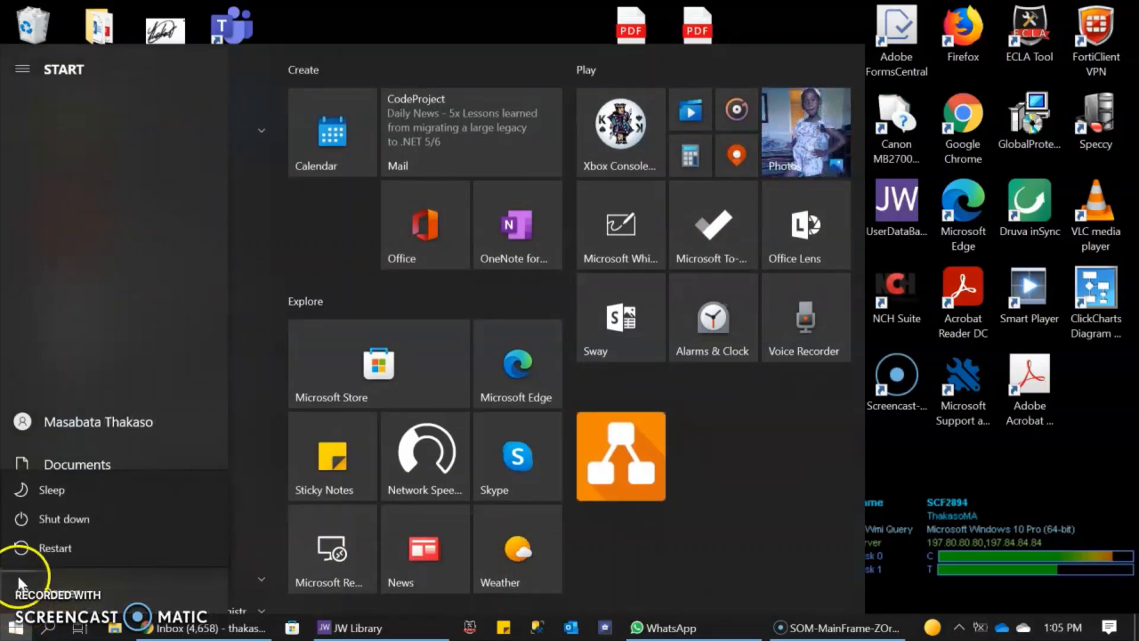